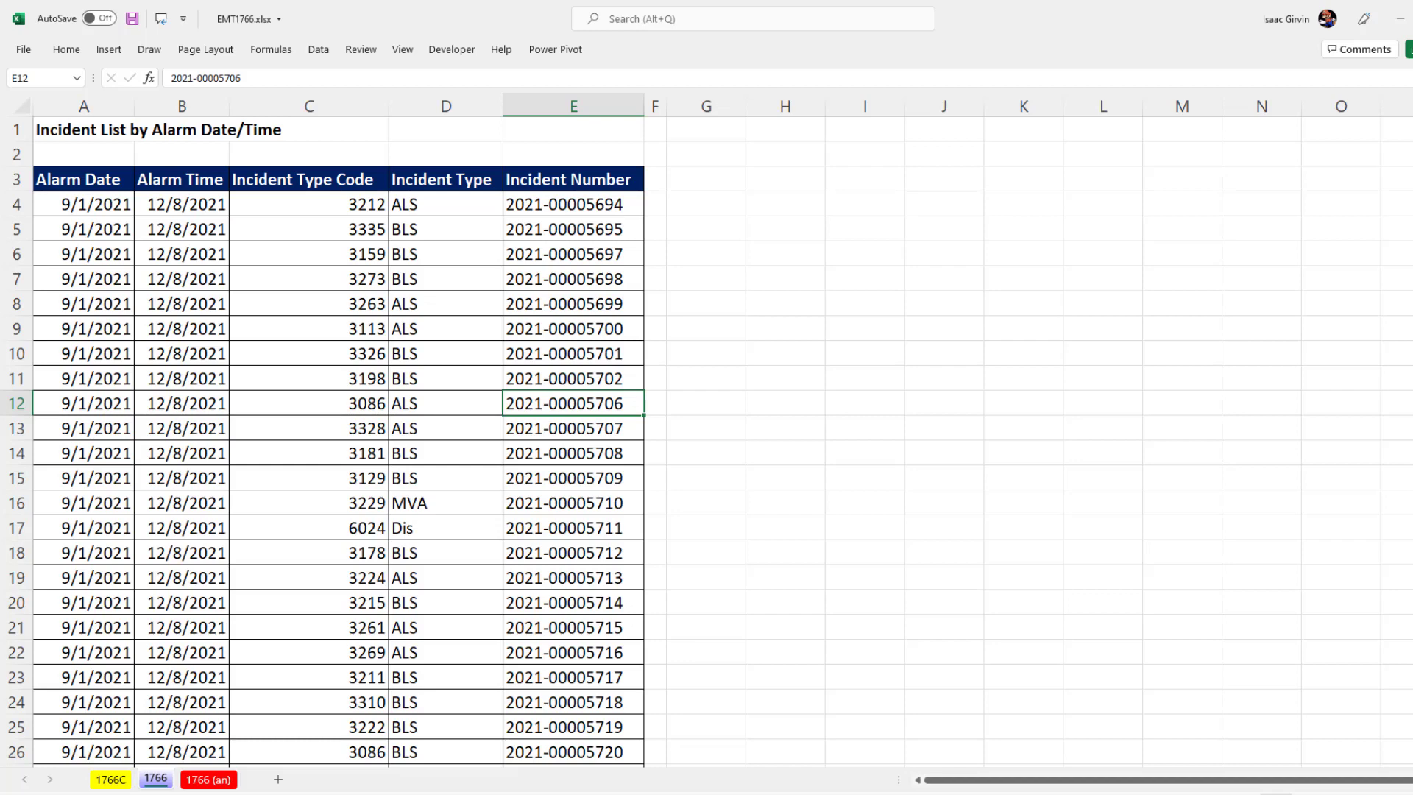
- Examine the finished row highlighting on the 1766 (an) sheet and open the conditional formatting options
key(ctrl+Page_Down)
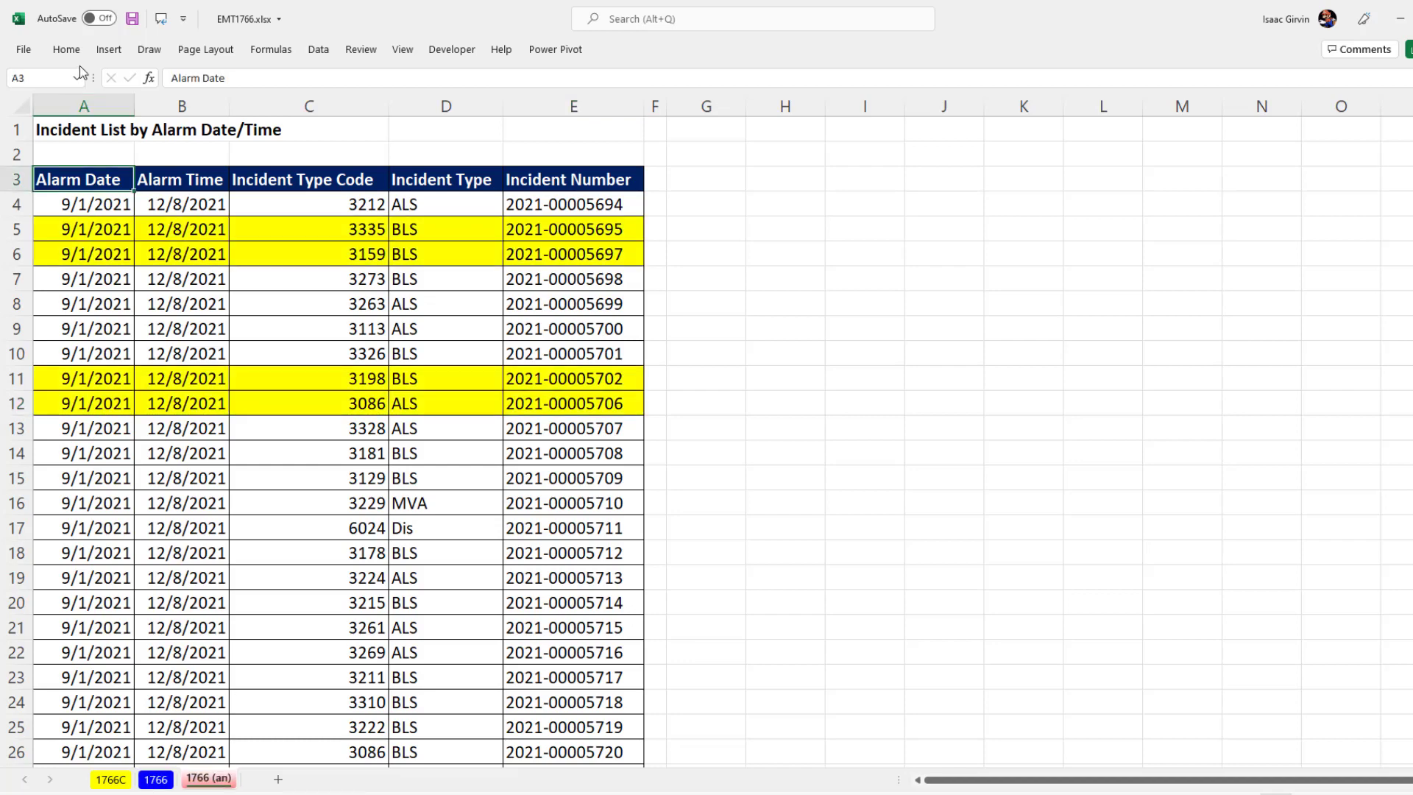
click(66, 50)
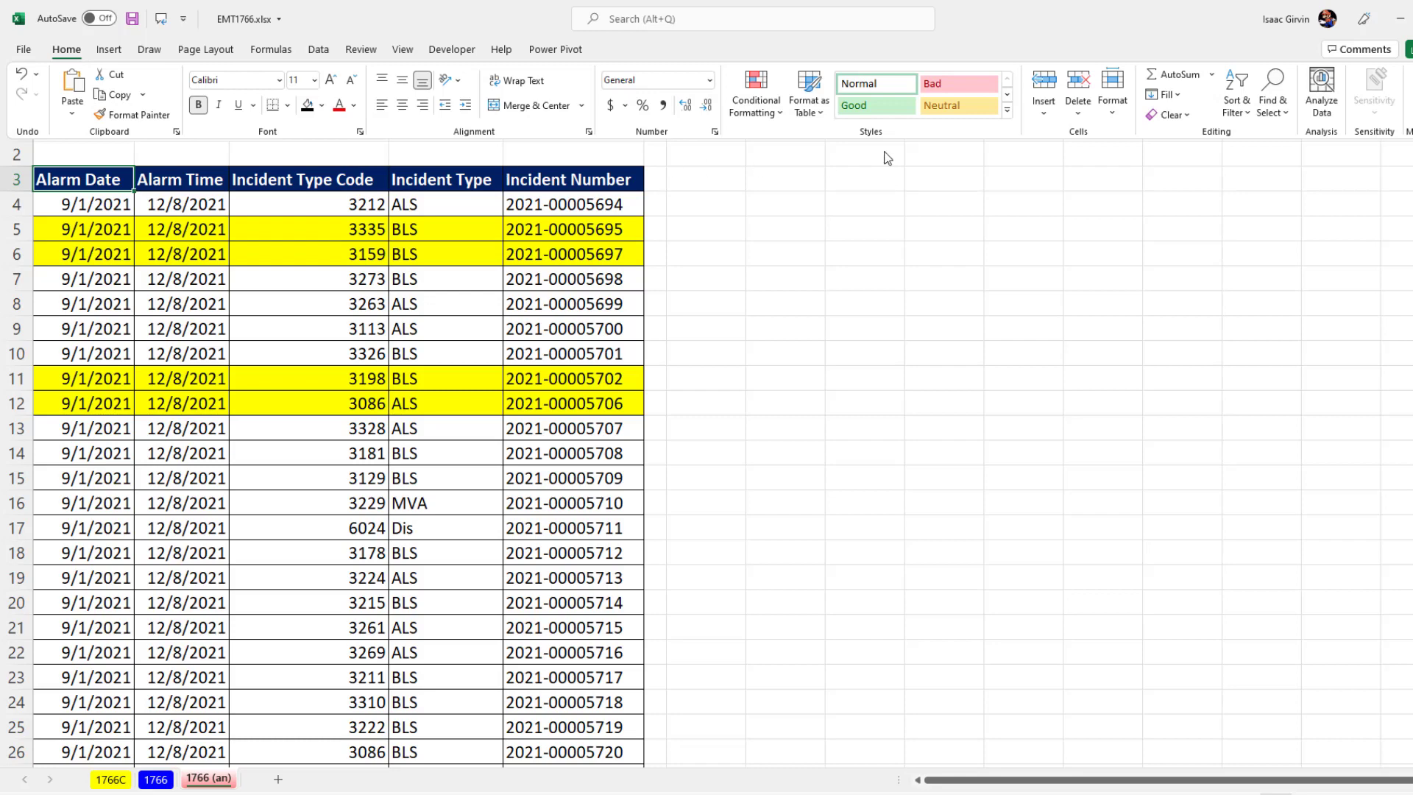
click(776, 119)
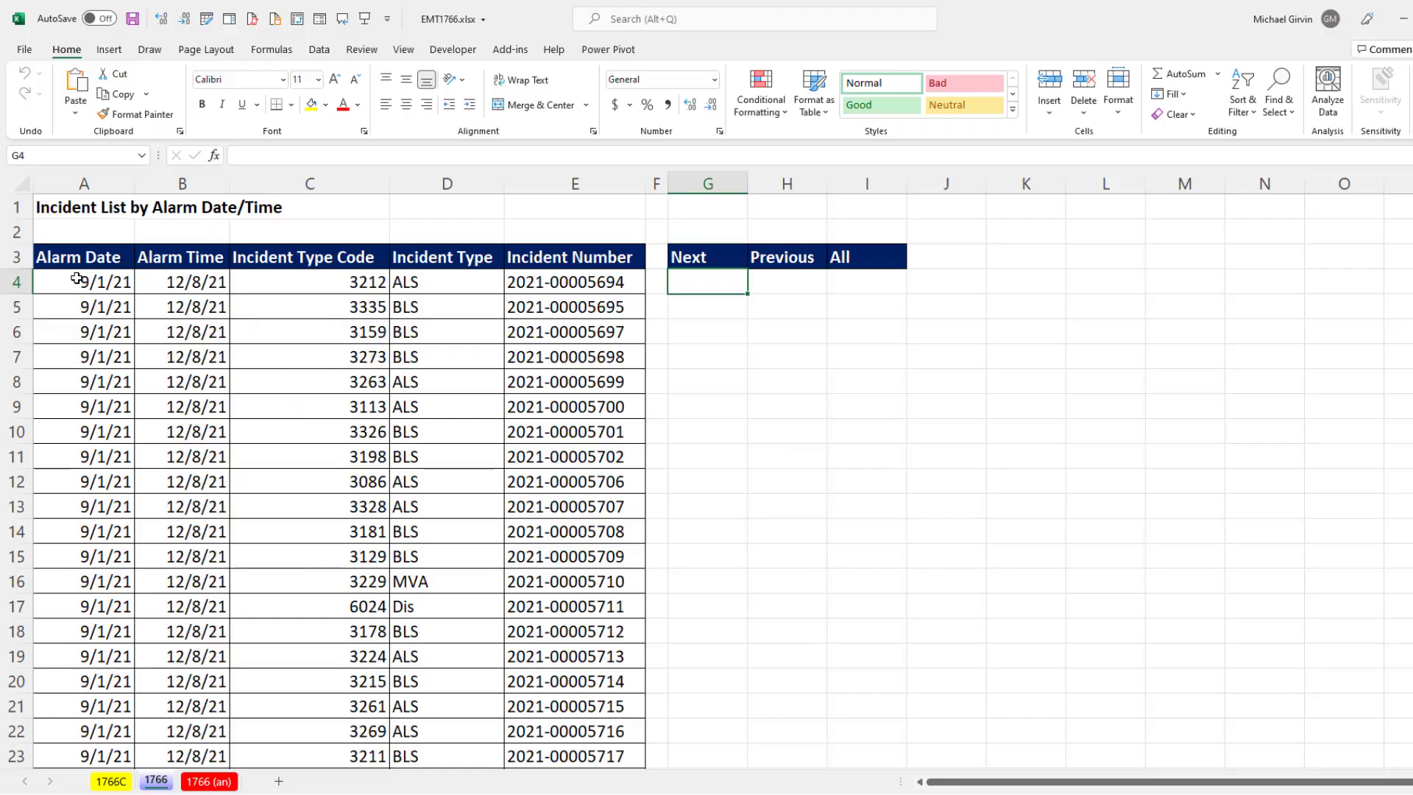
drag(76, 279, 478, 648)
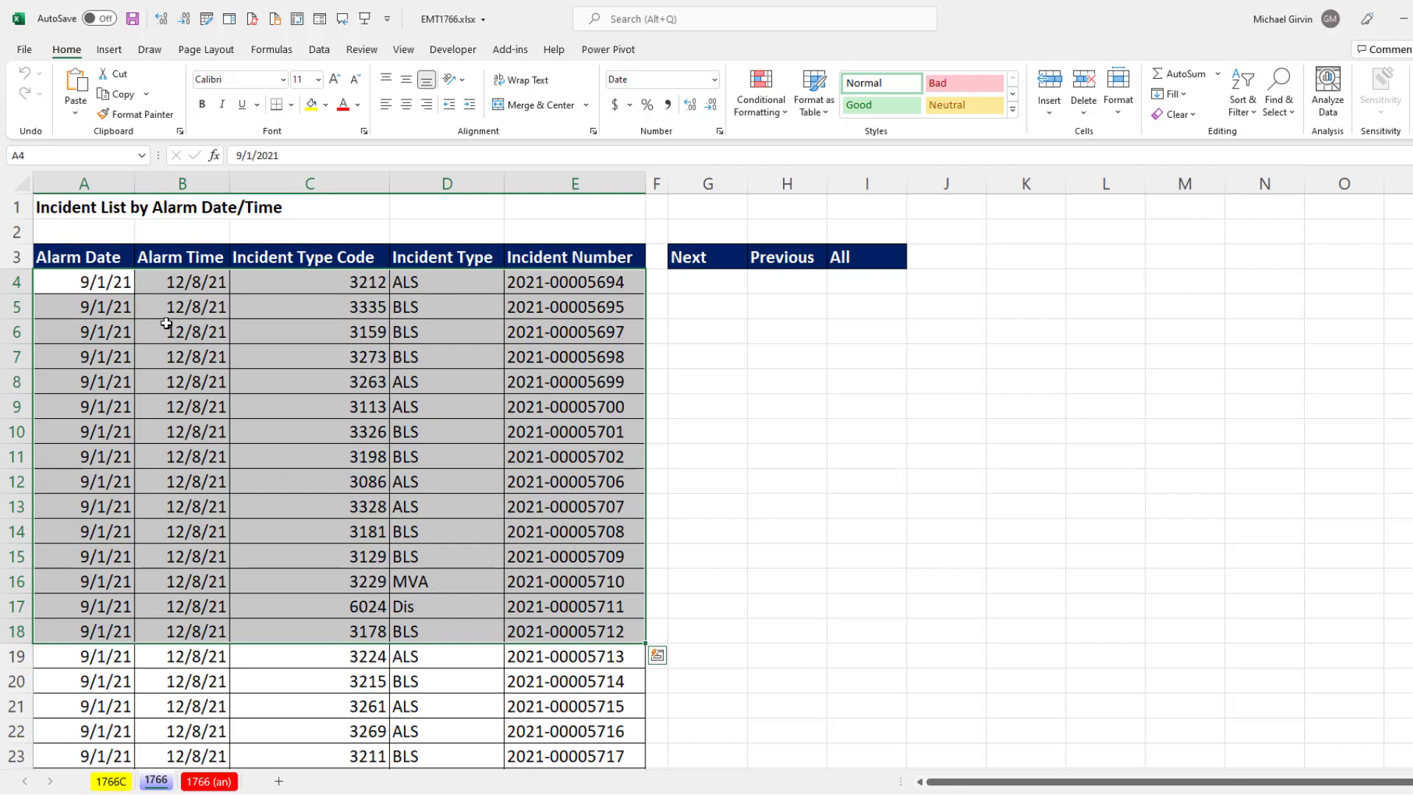
click(766, 103)
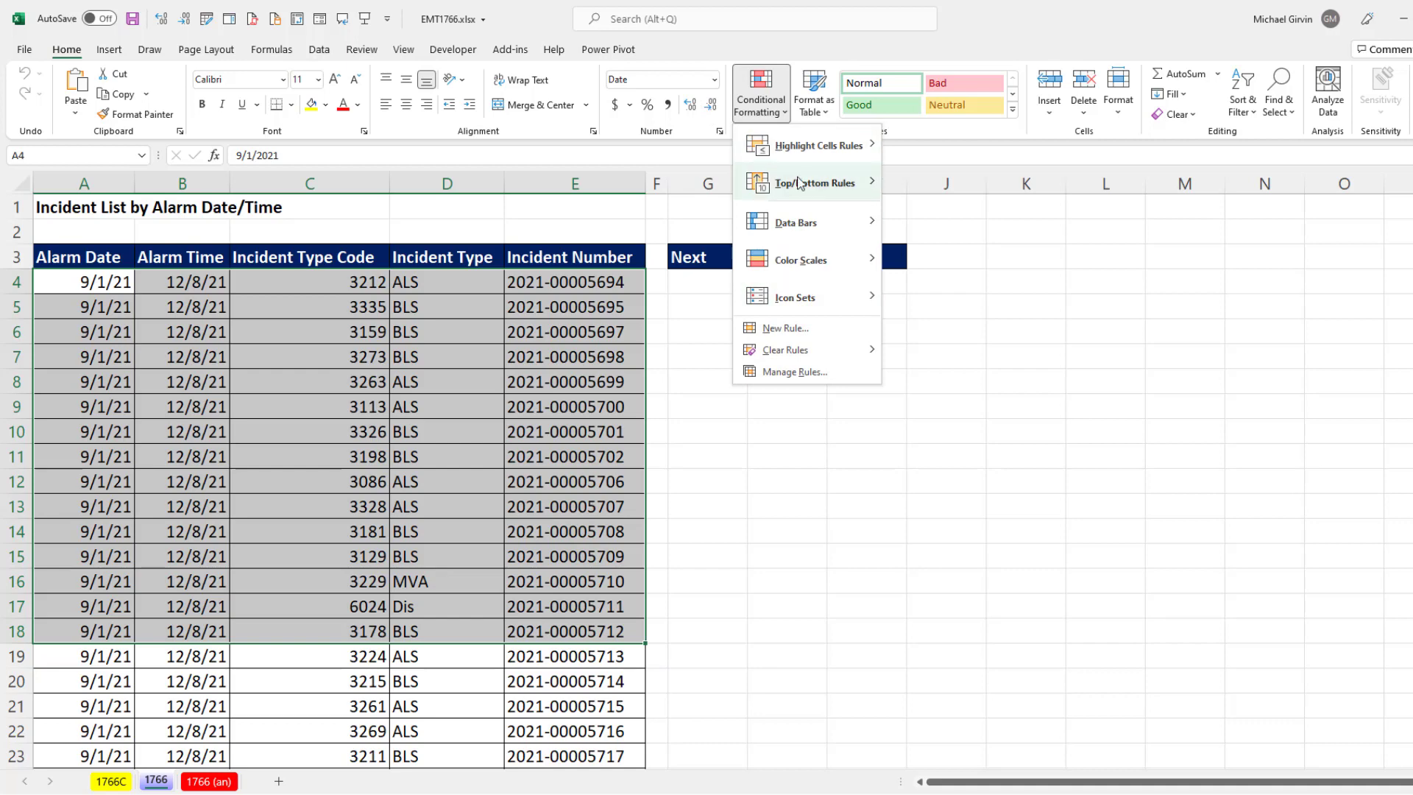
mouse_move(796, 193)
click(785, 327)
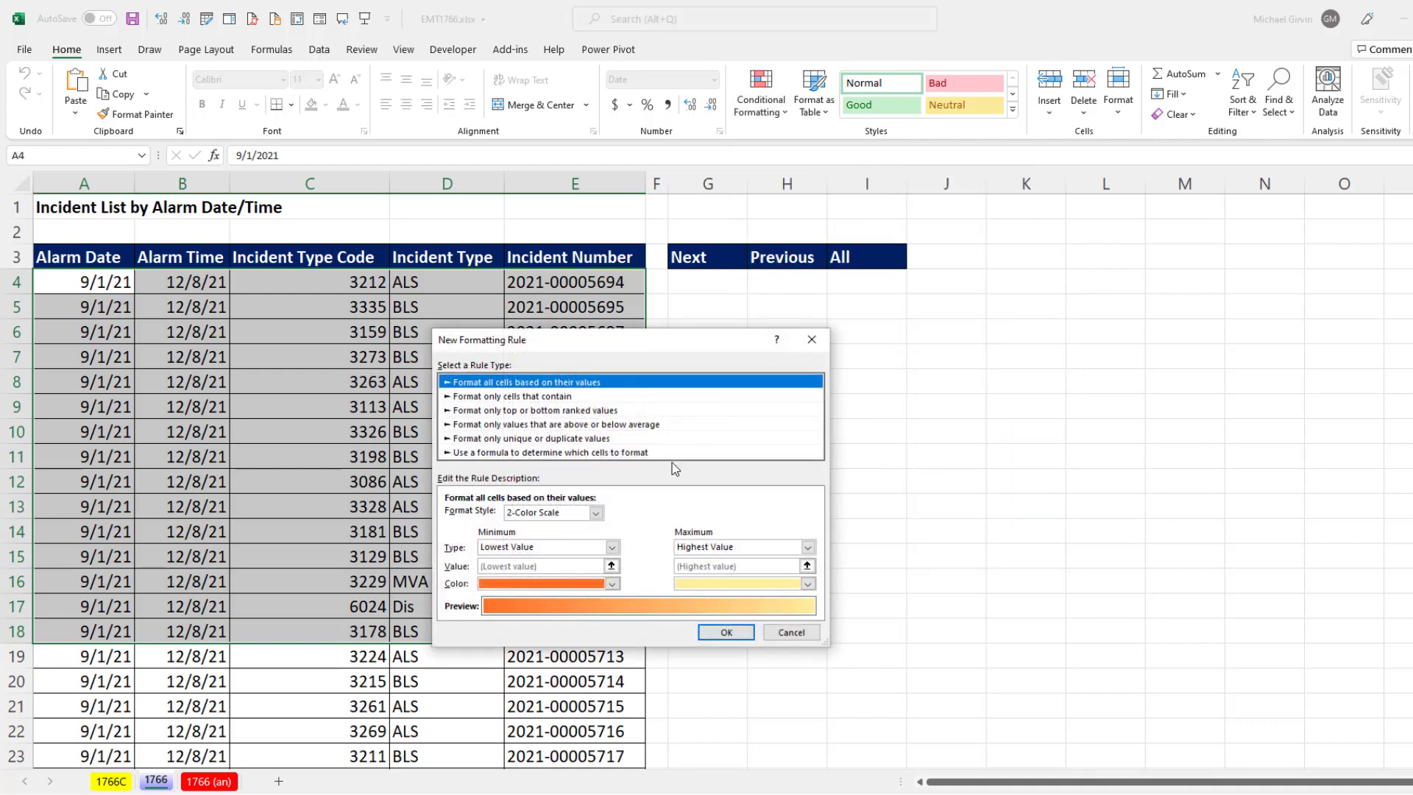
click(568, 452)
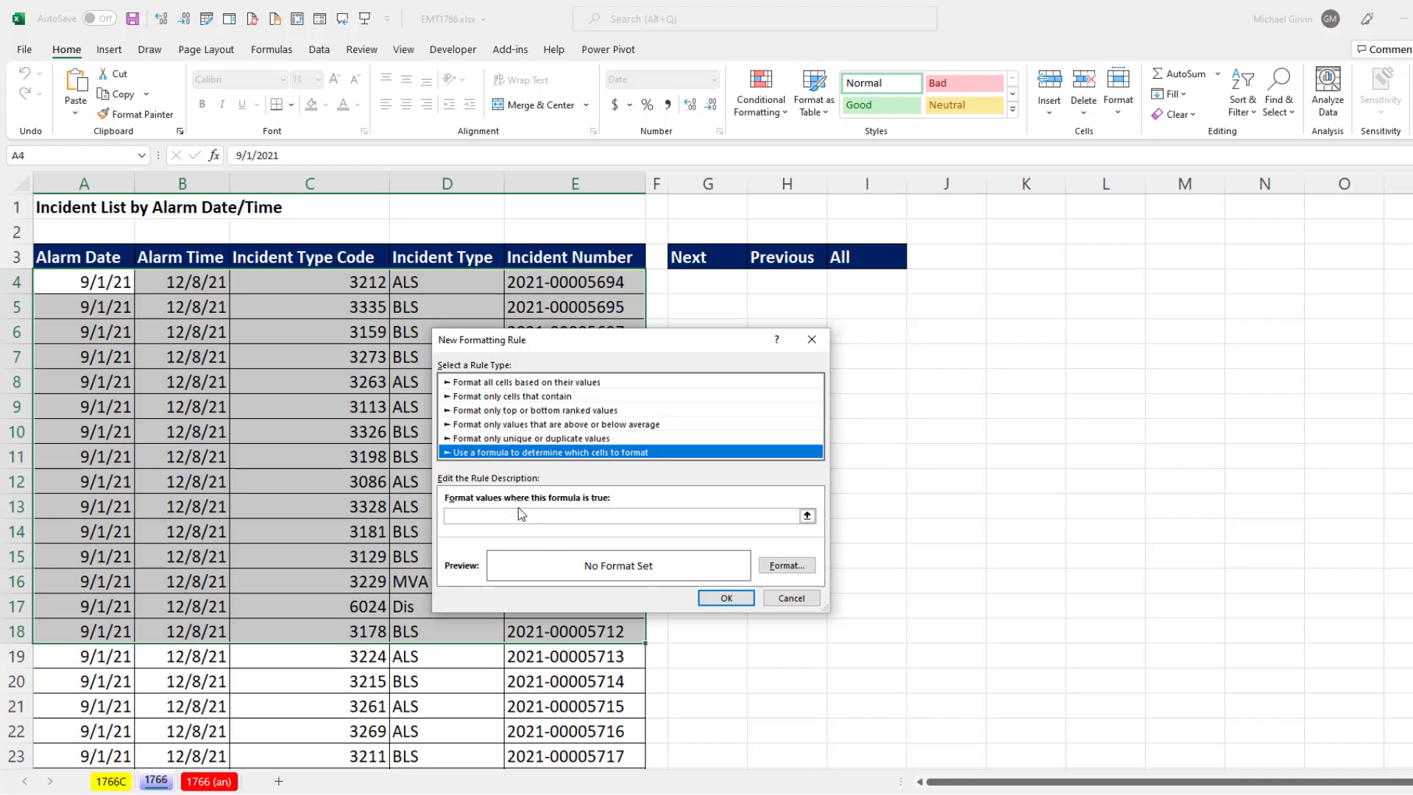
click(812, 341)
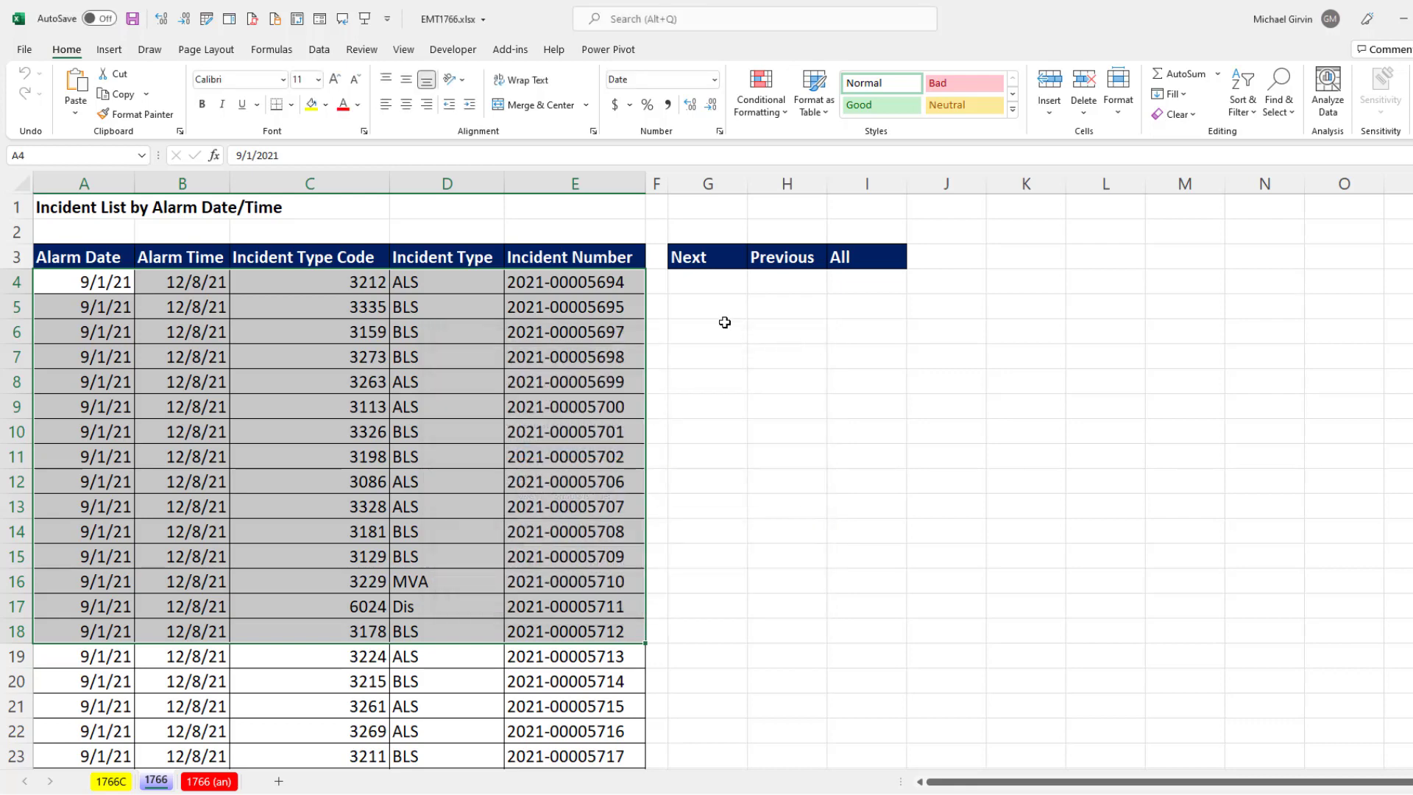
click(723, 288)
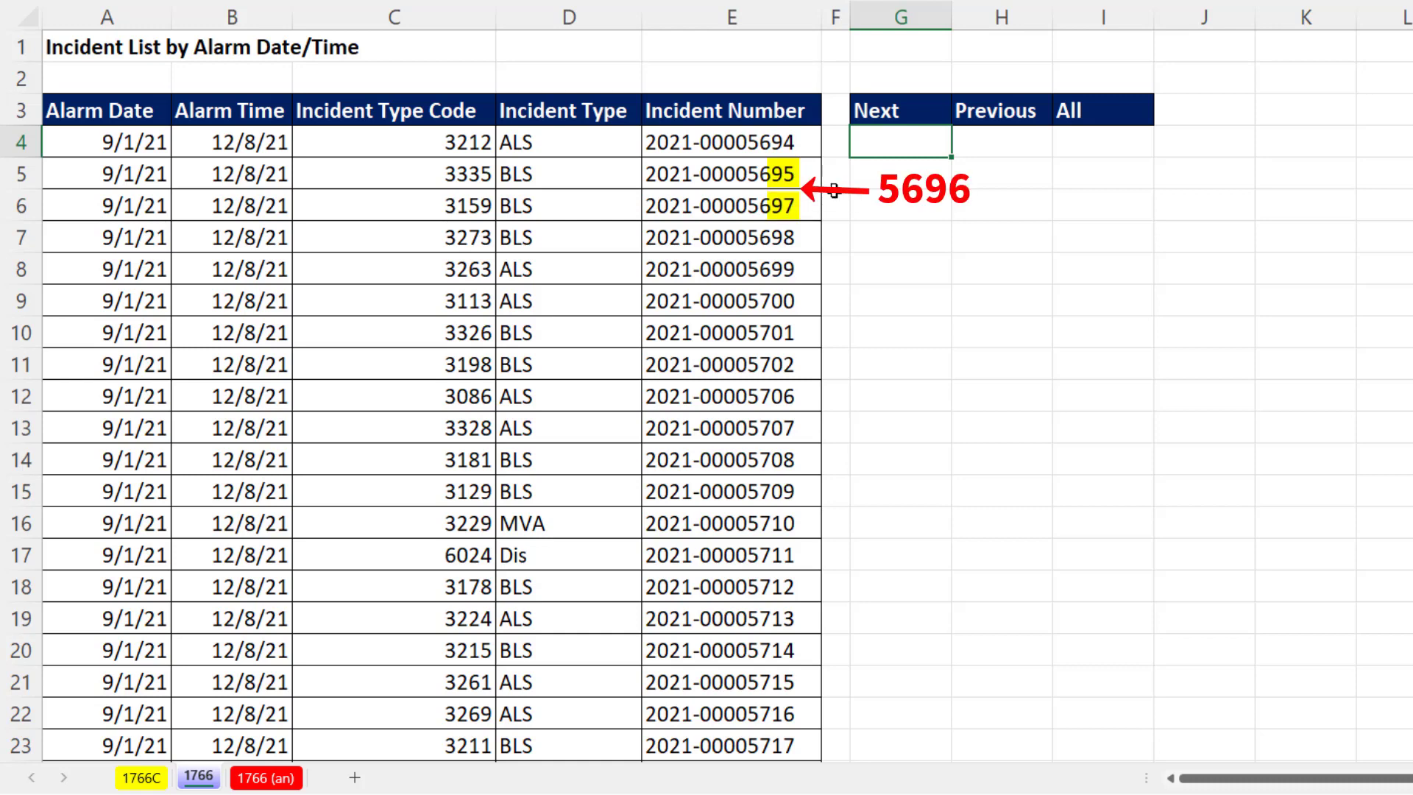
click(794, 173)
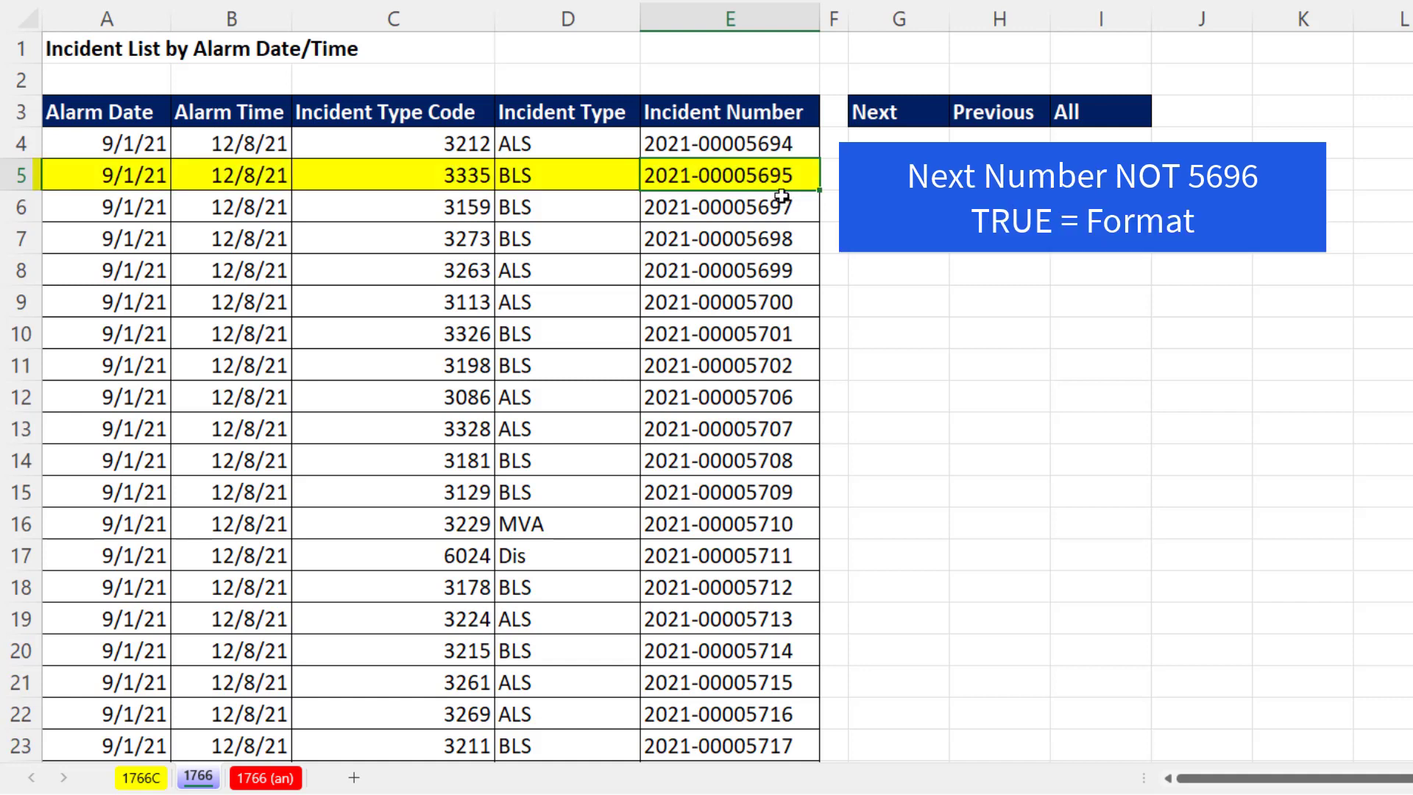
click(781, 206)
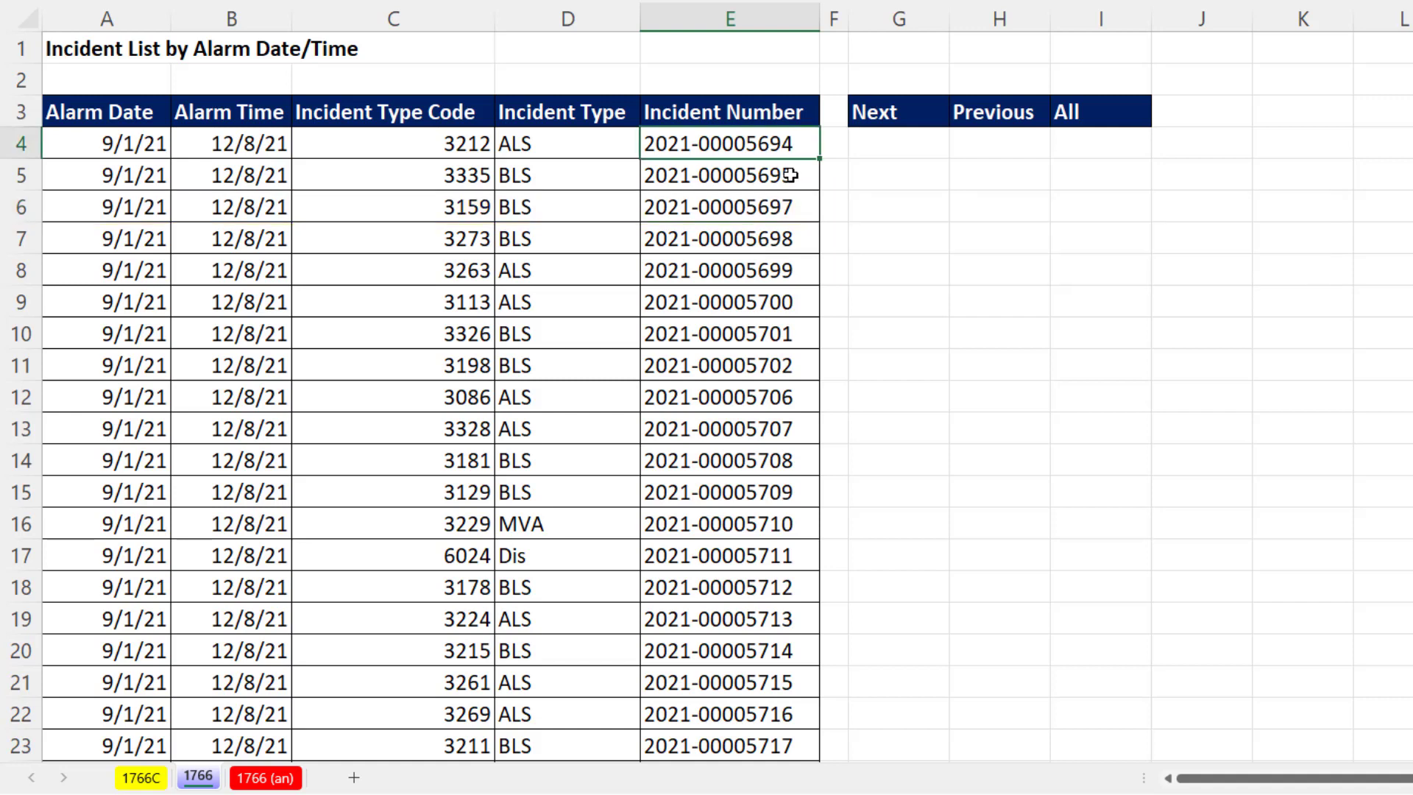
click(790, 175)
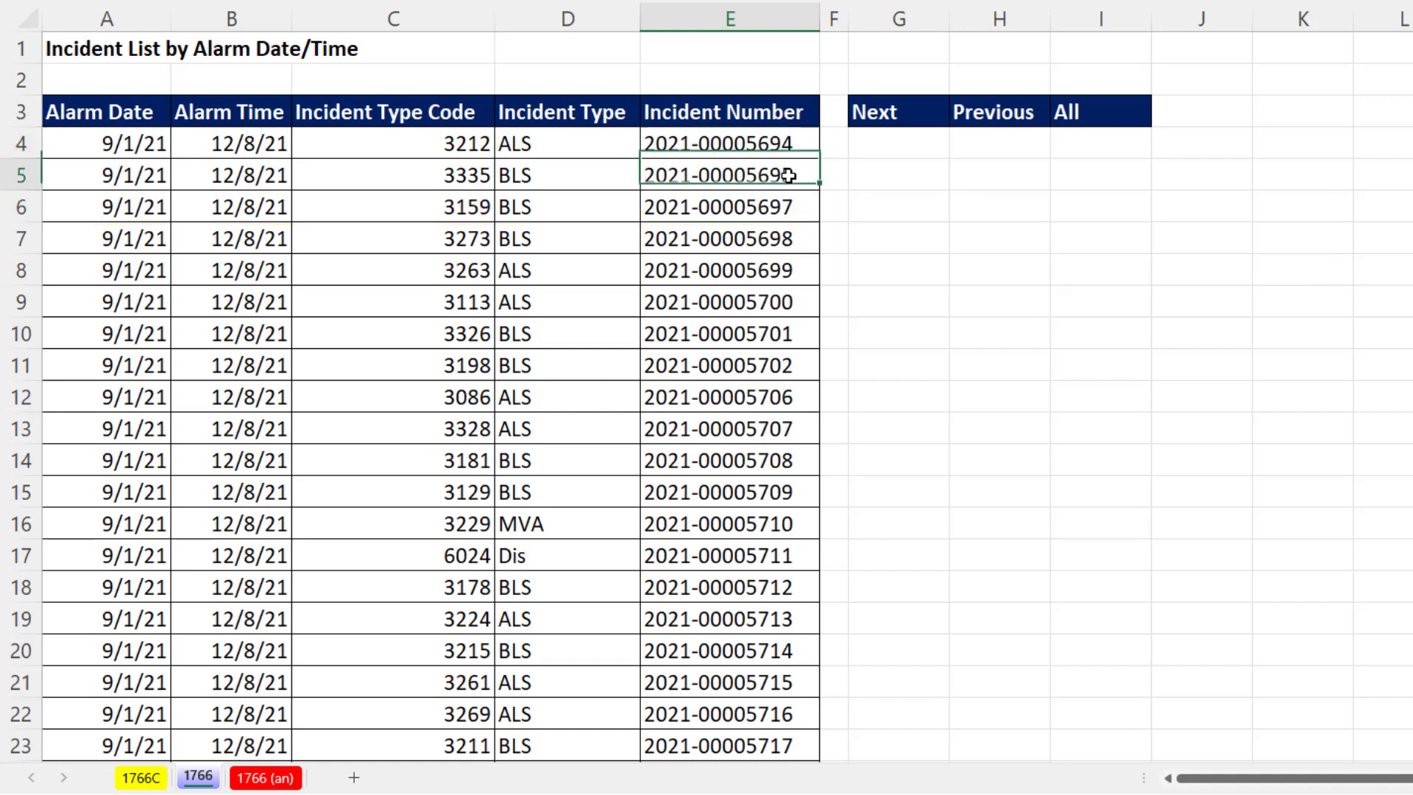
click(790, 219)
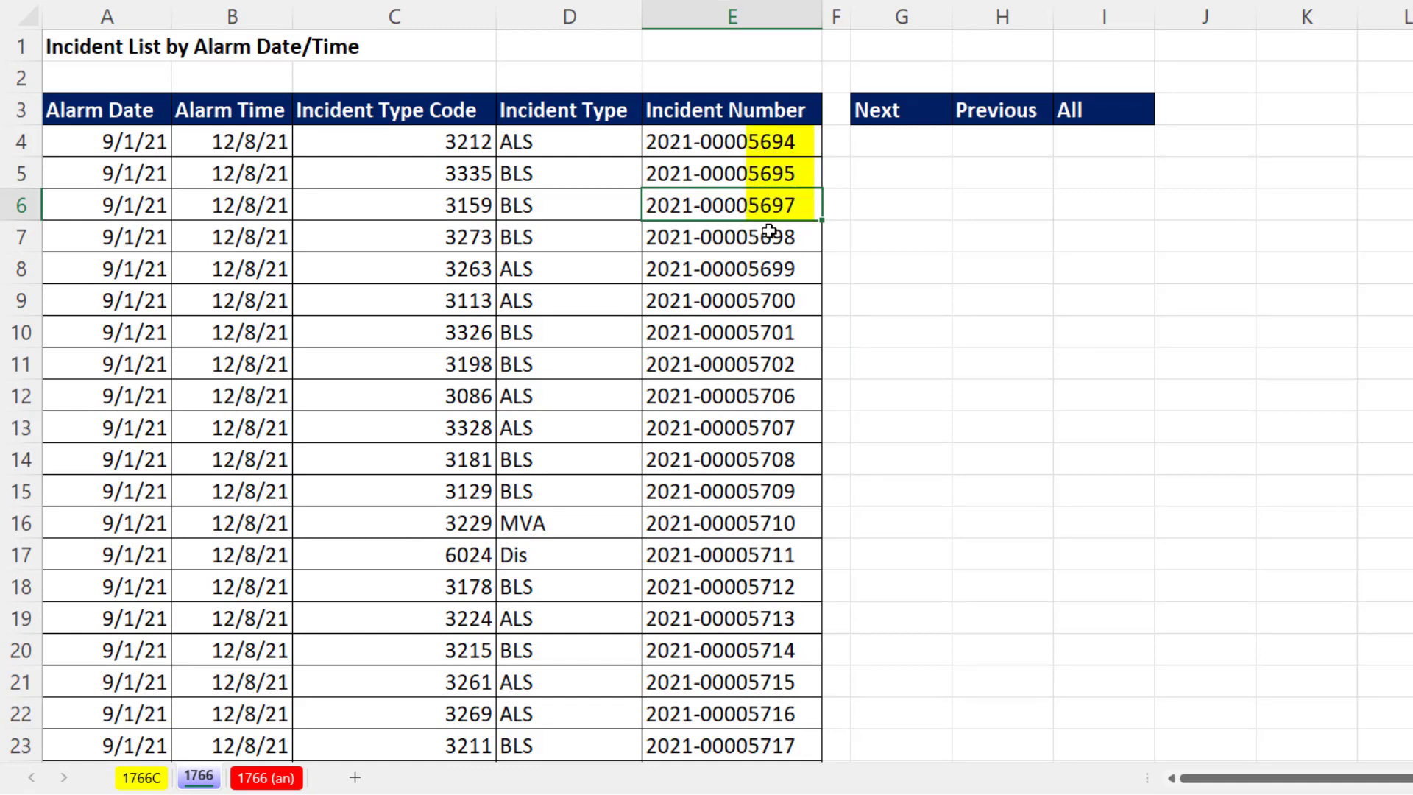
- Enter =RIGHT(E4,4) in cell G4 under Next to extract the incident number's last four digits
click(902, 136)
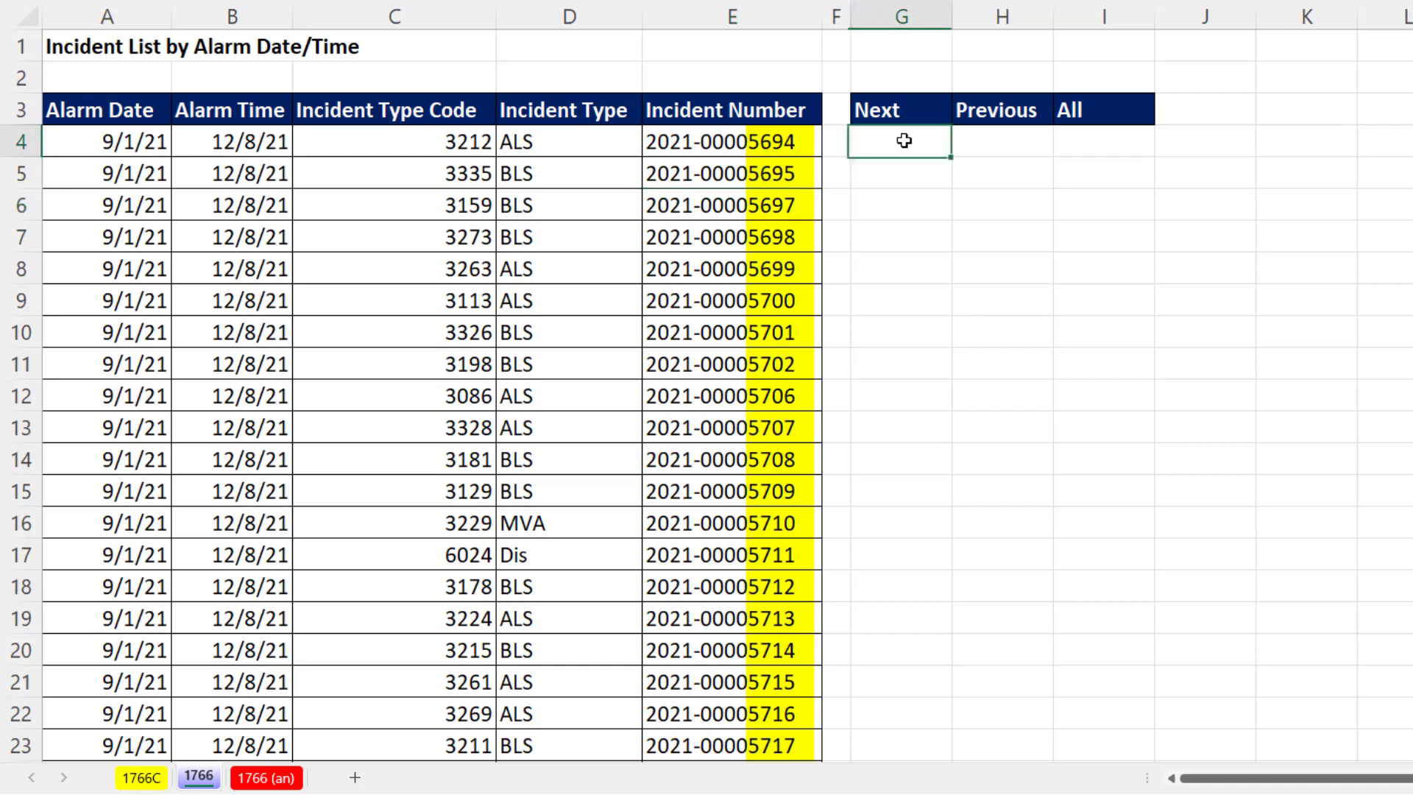
text(=right)
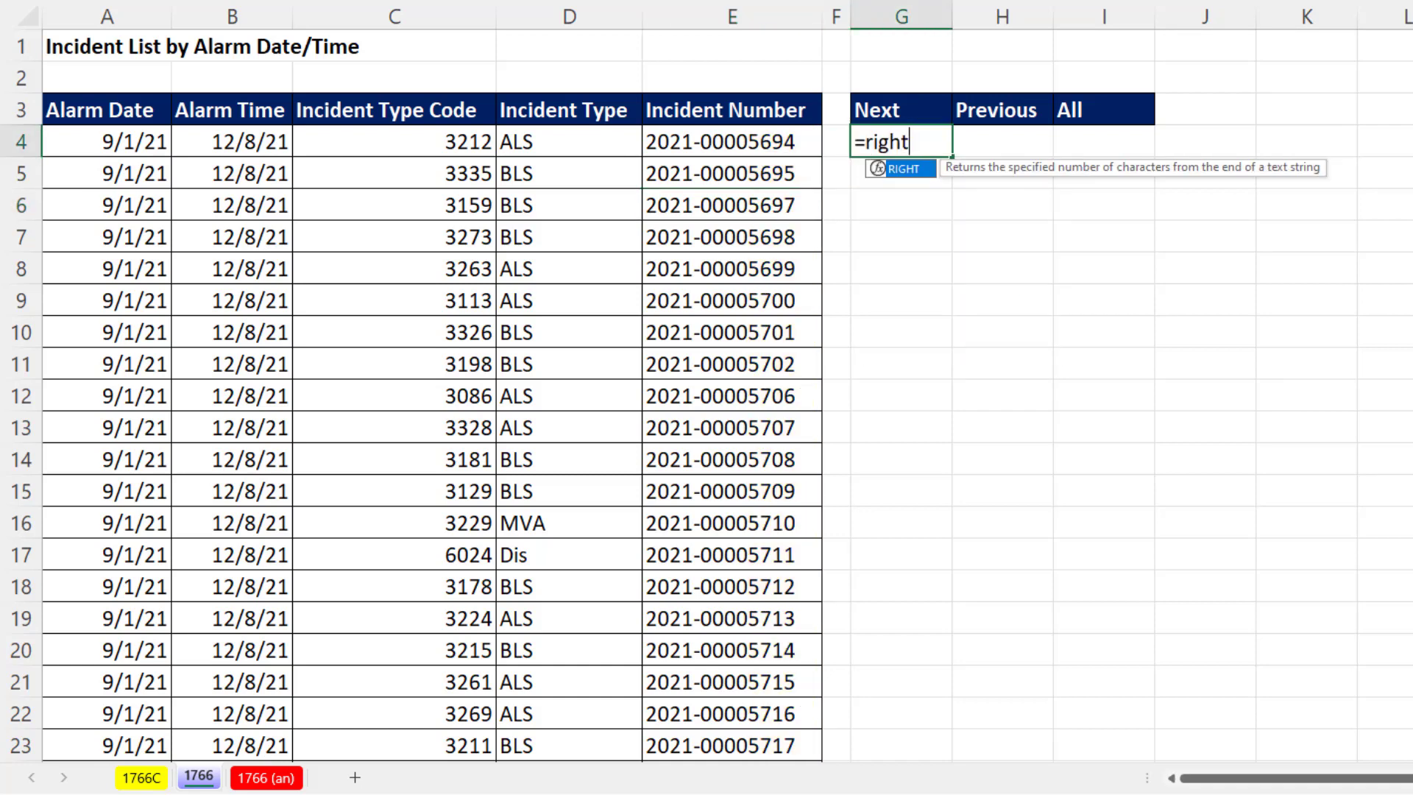
key(Tab)
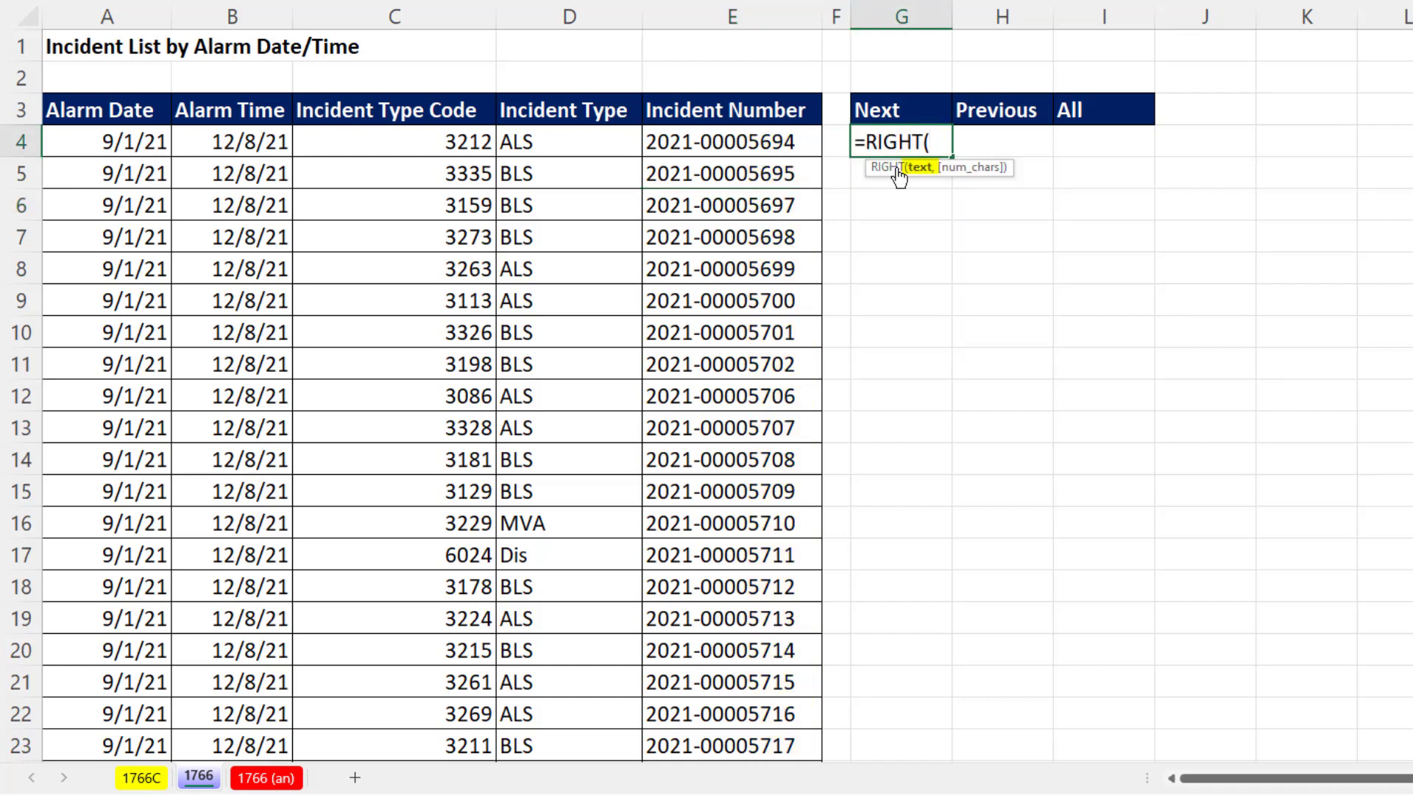
click(780, 142)
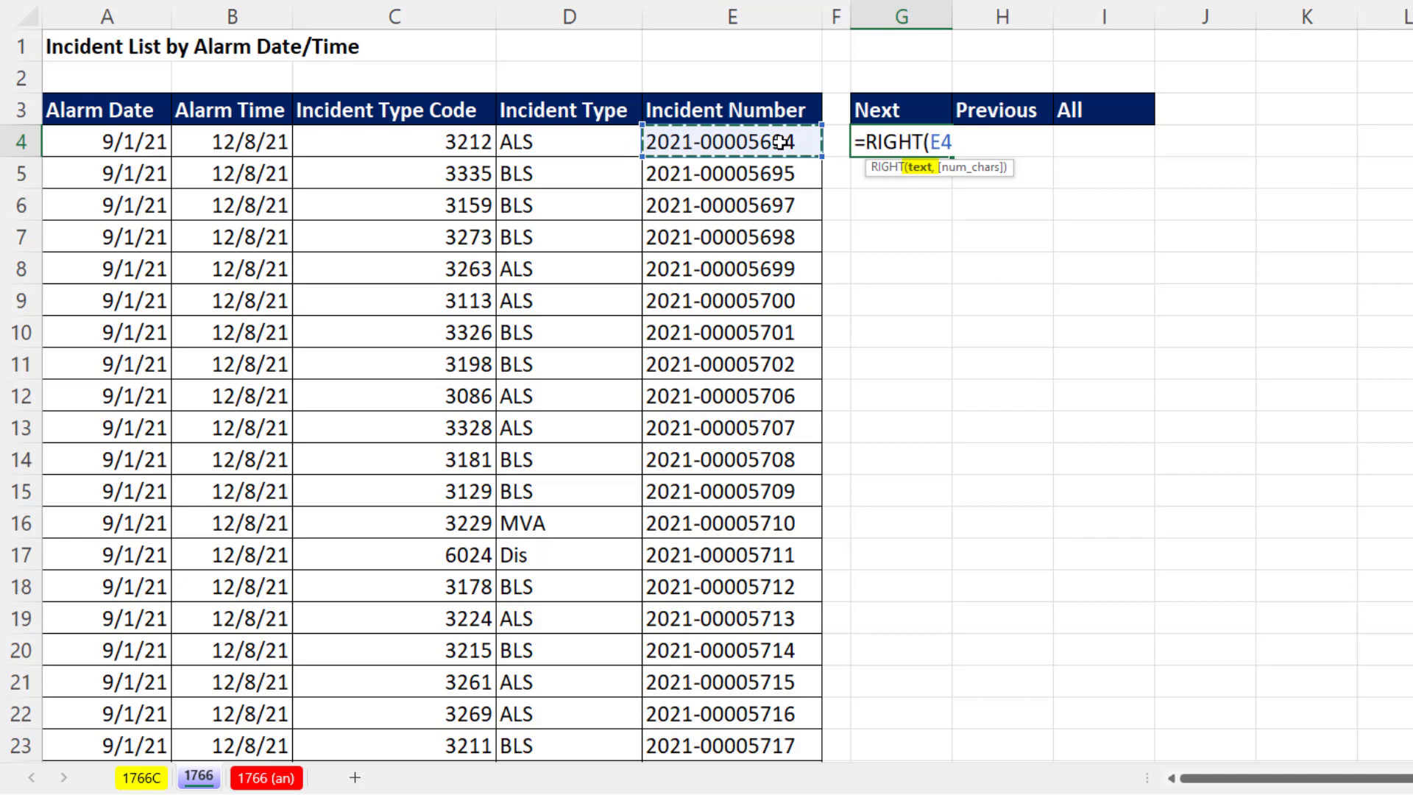
text(,)
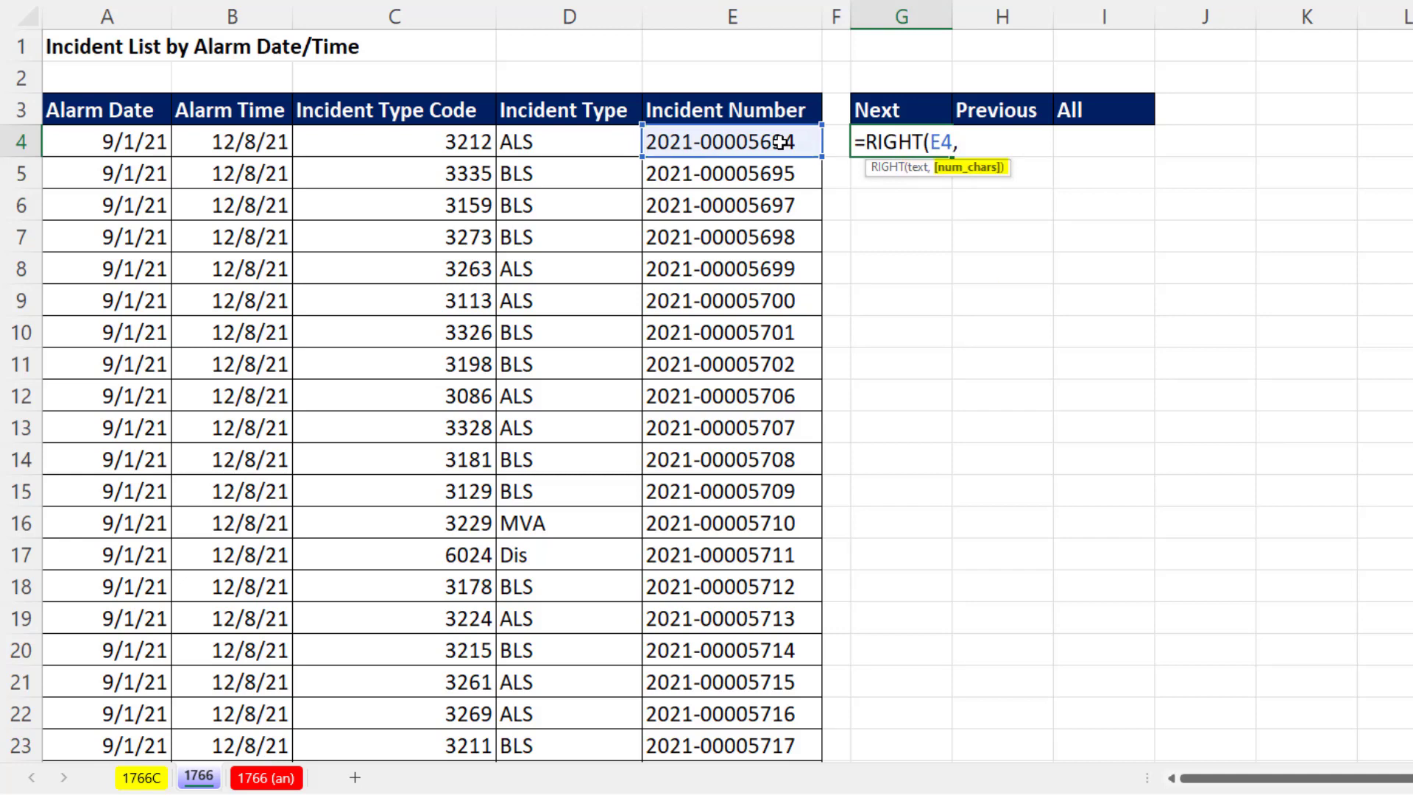
text(4))
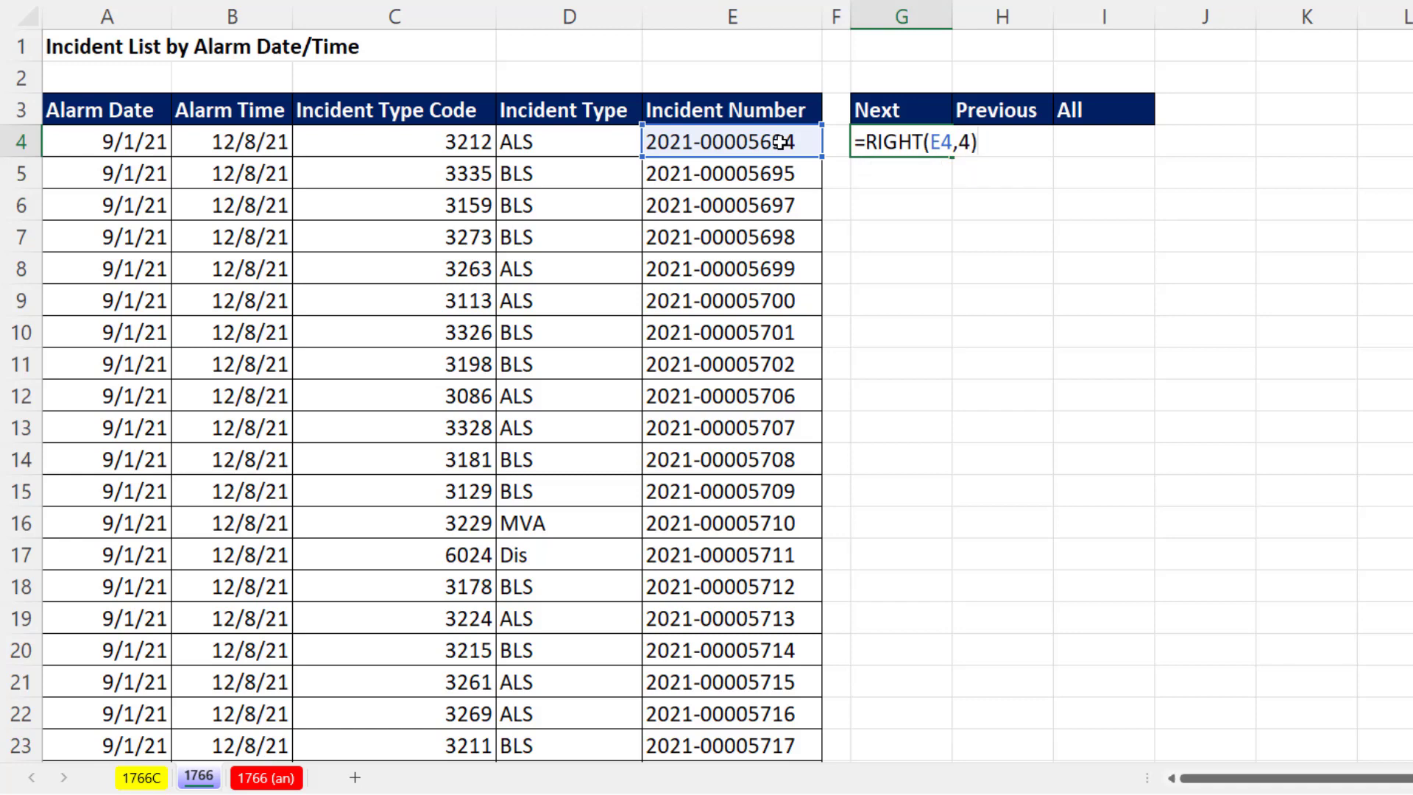
key(ctrl+Return)
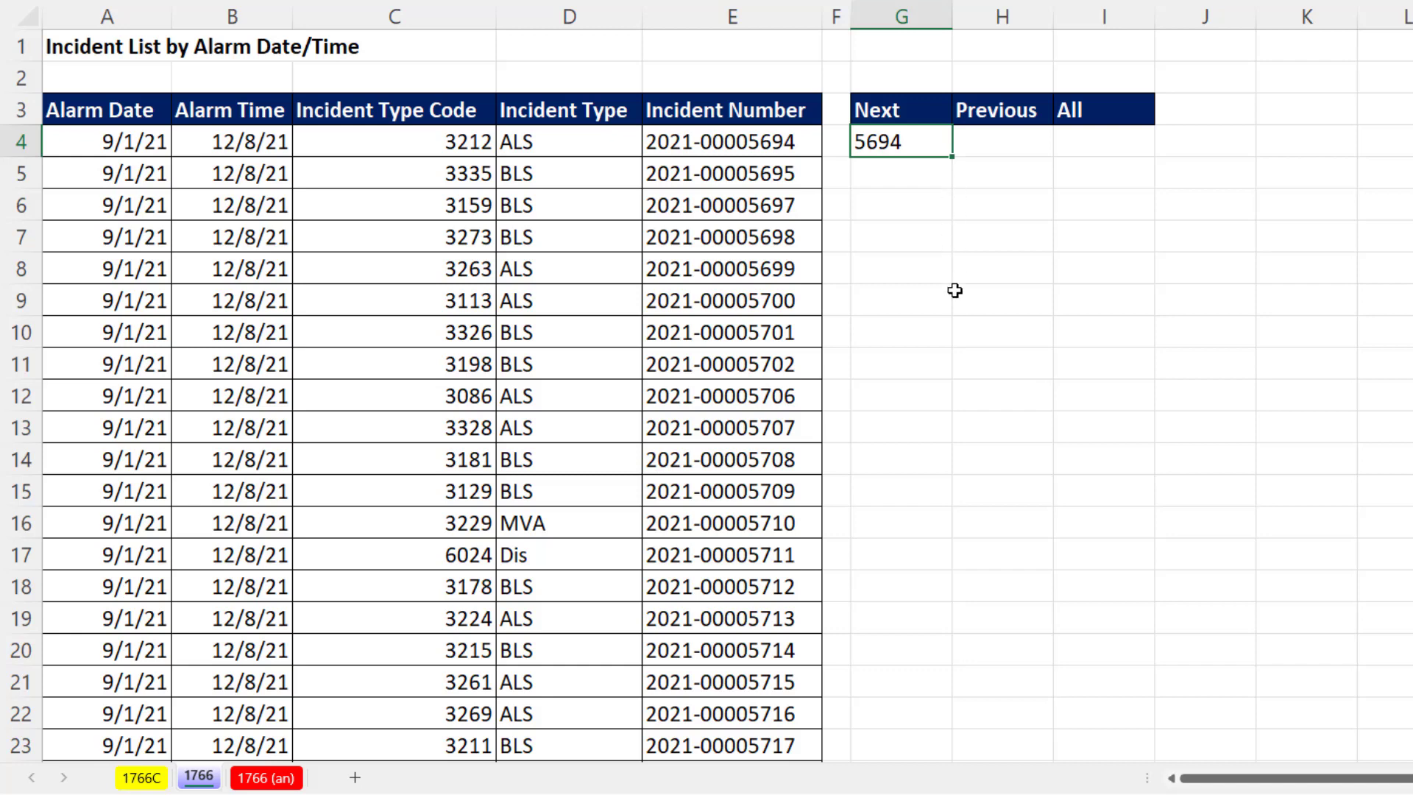
- Fill the G4 formula down the Next column to row 619, the last row of the incident list
click(766, 146)
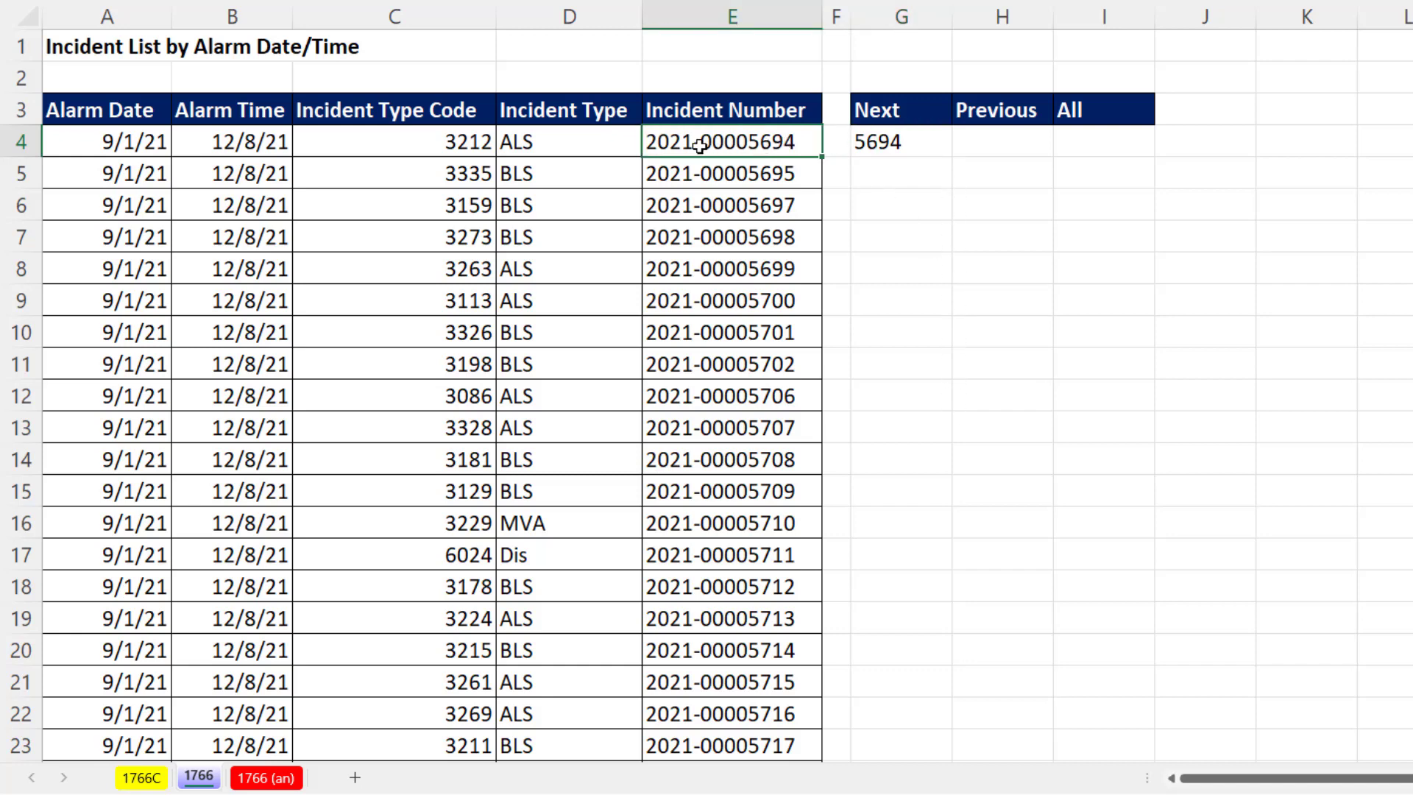
key(ctrl+Down)
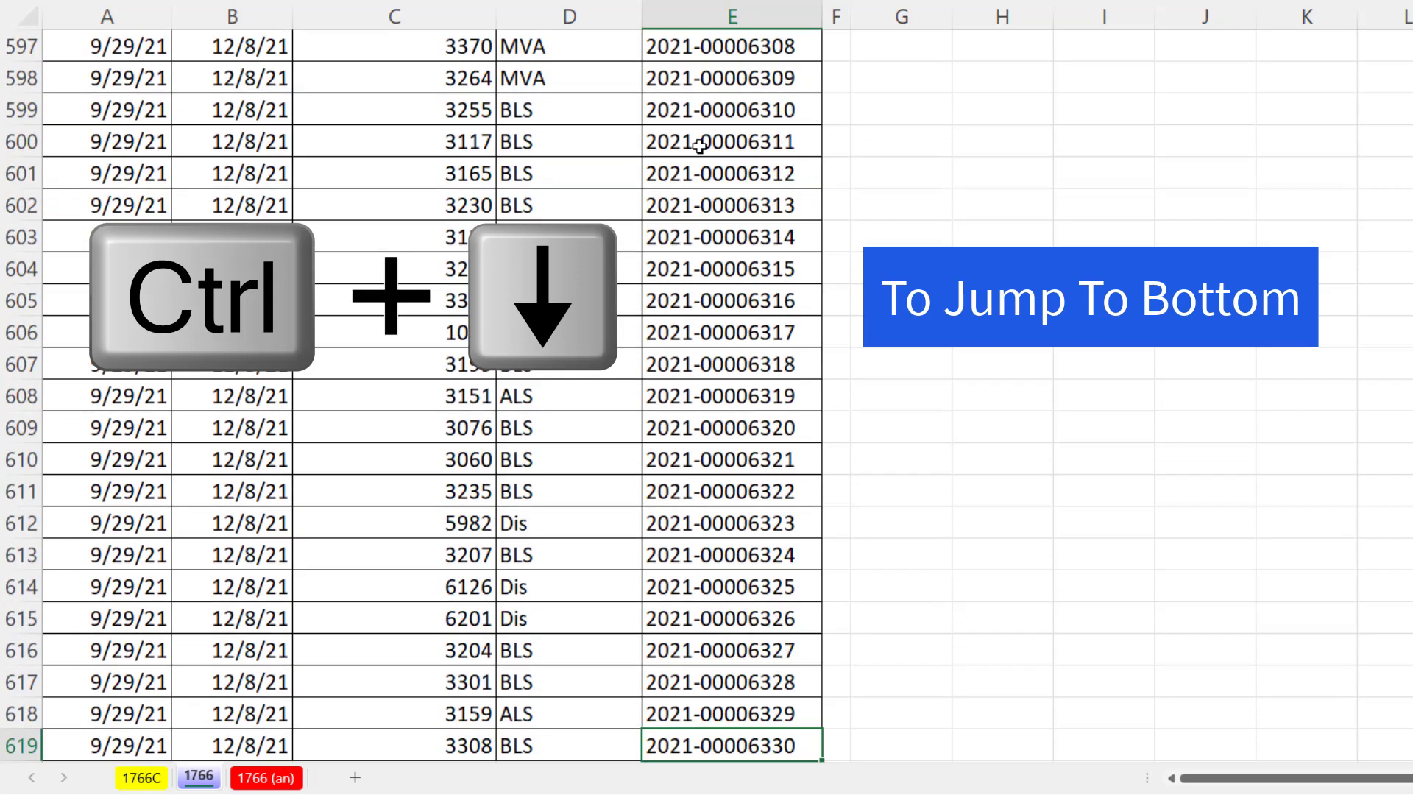
key(Right)
key(Right)
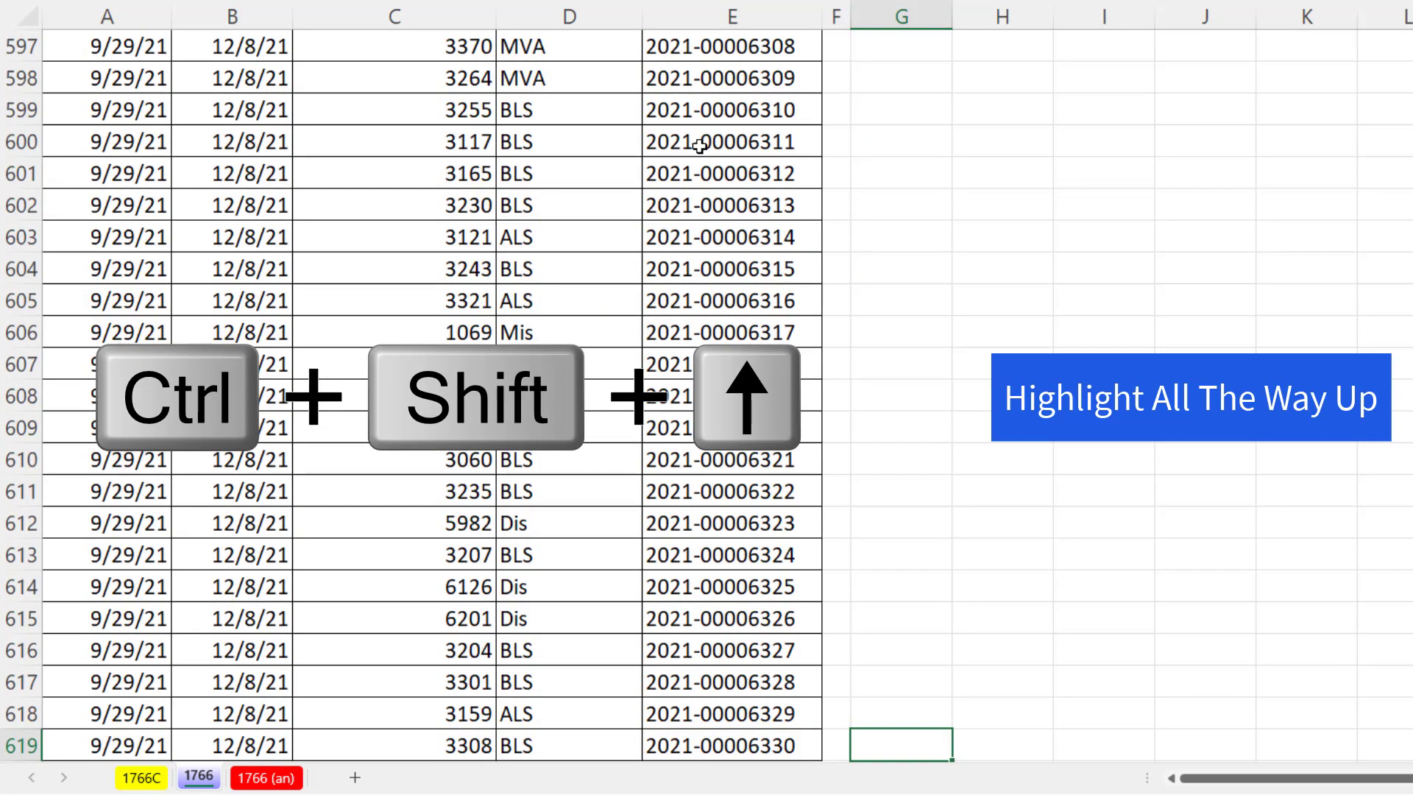
key(ctrl+shift+Up)
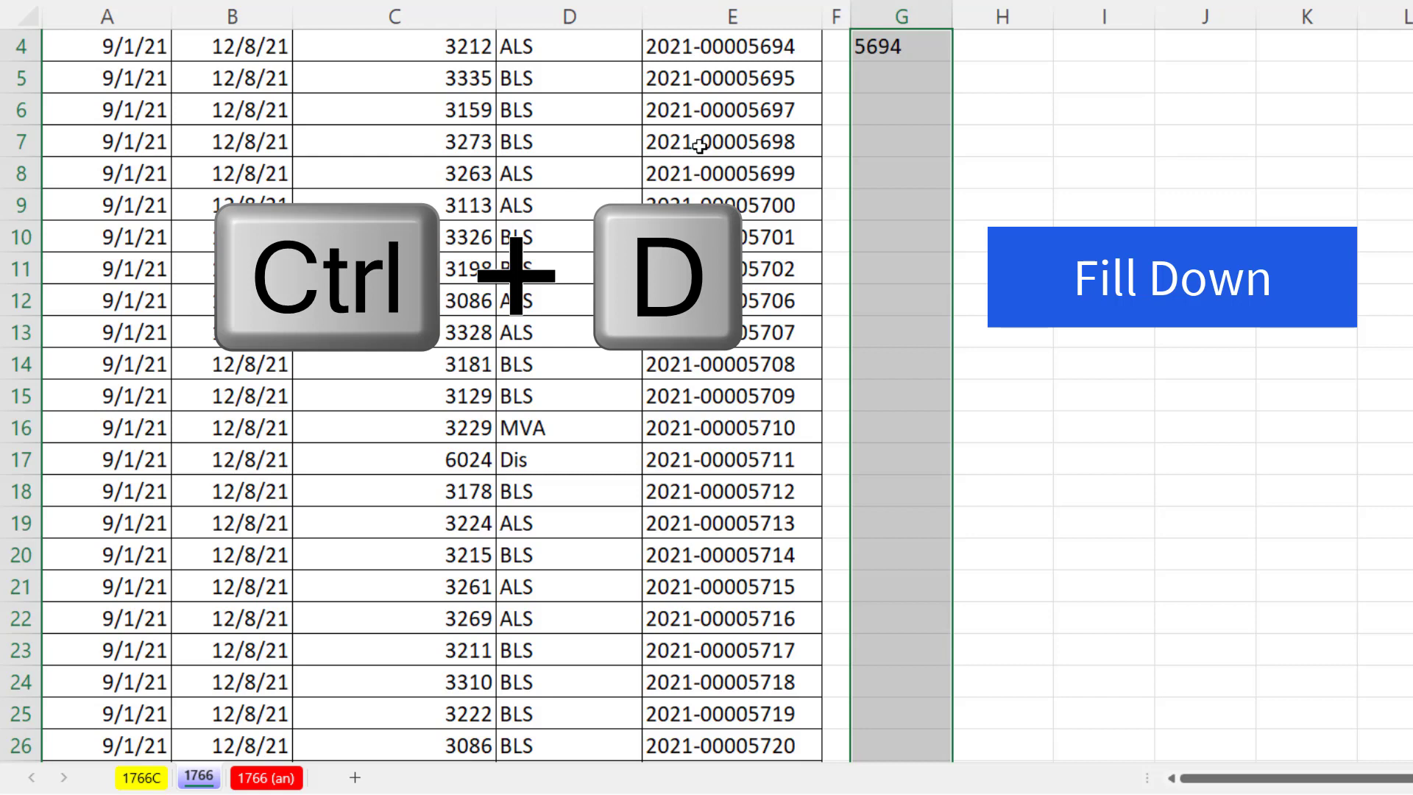
key(ctrl+d)
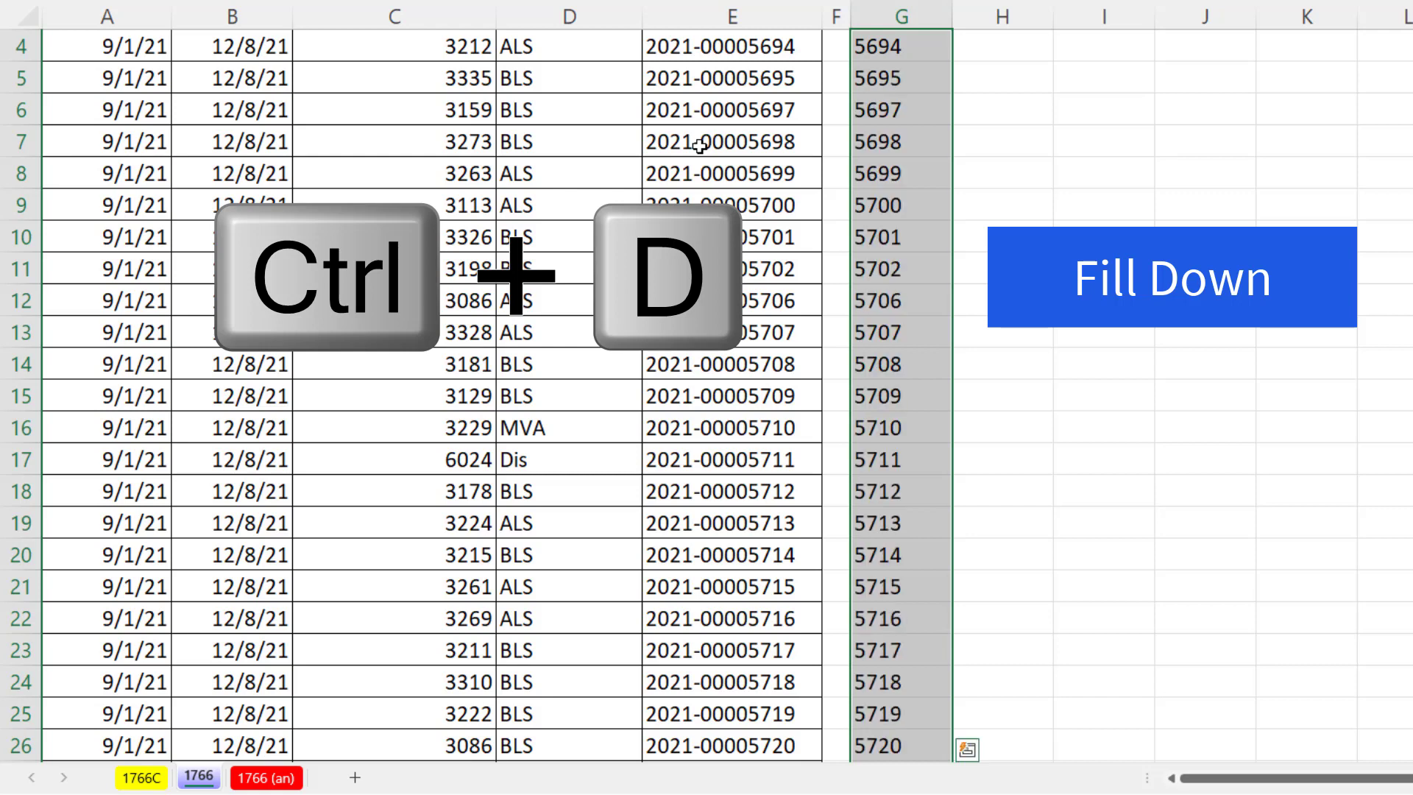
scroll(699, 145, up, 1)
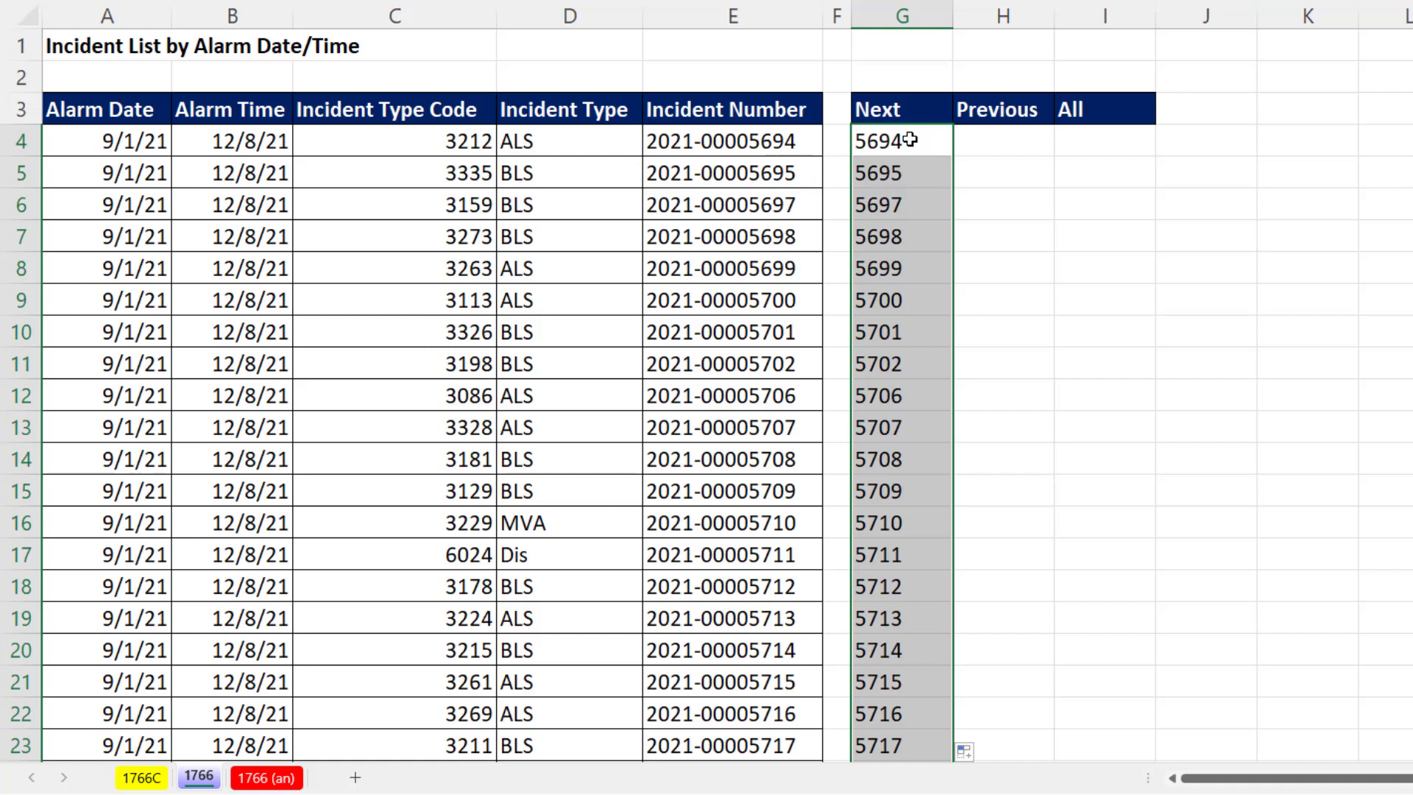
- Change the formula in G4 to =RIGHT(E4,4)+1 and copy it down the Next column
click(915, 175)
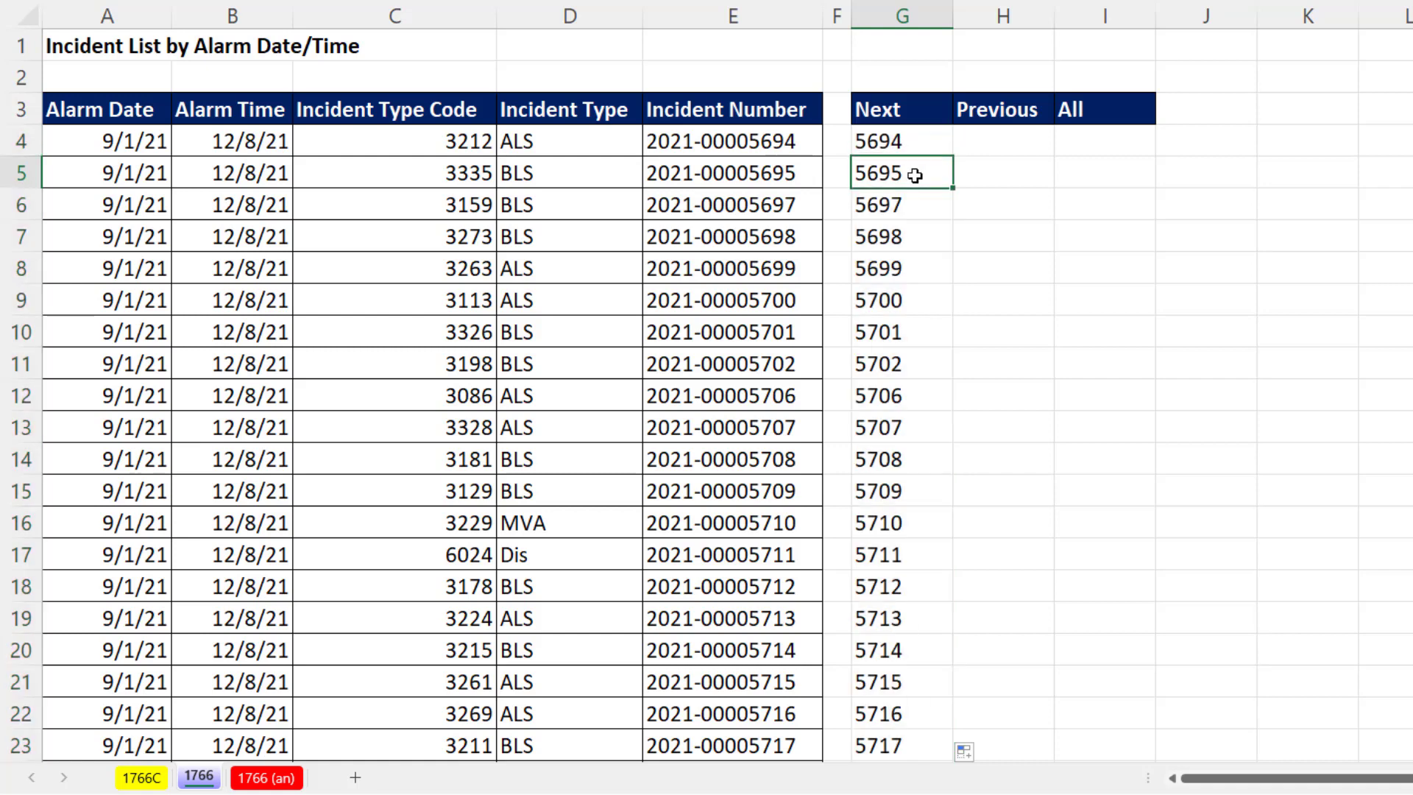
click(921, 145)
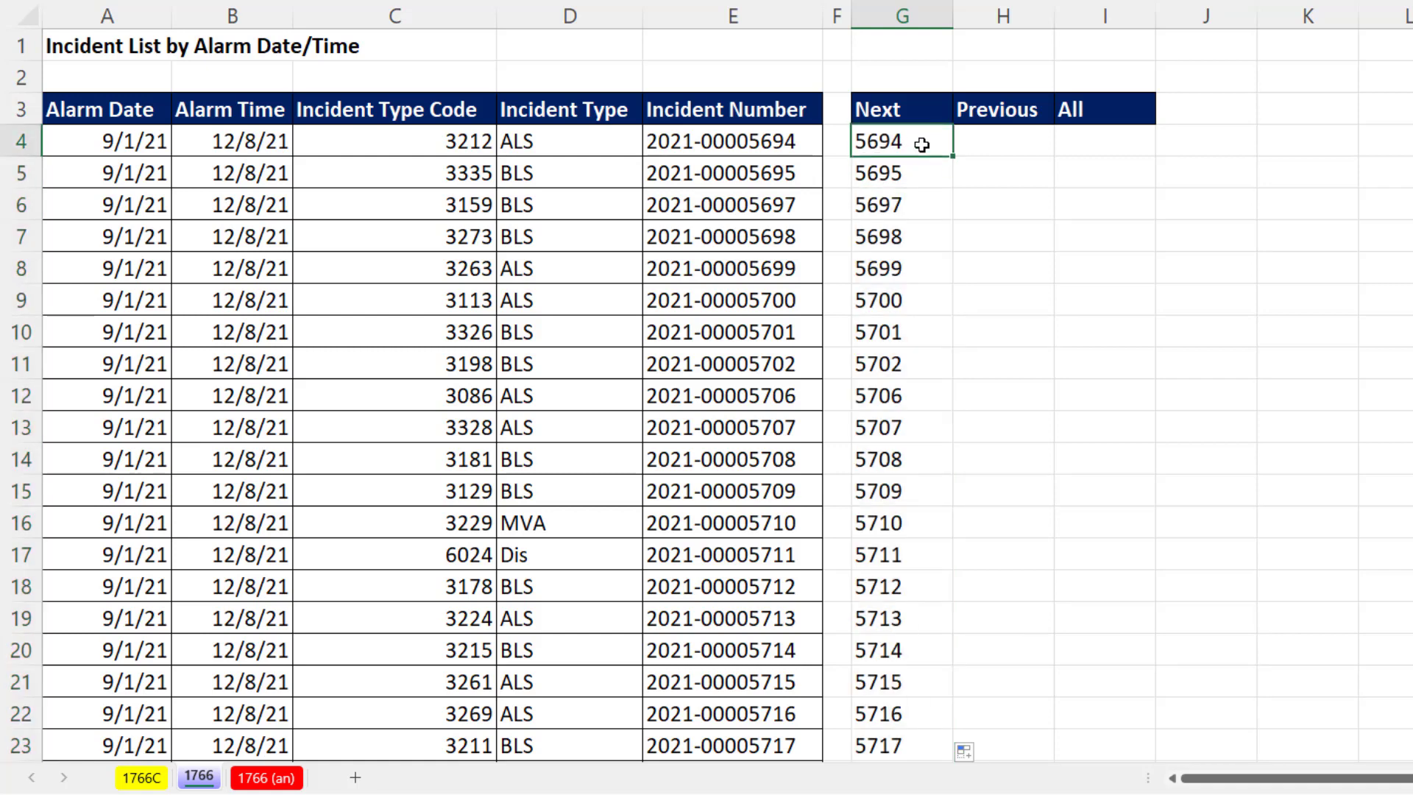
key(F2)
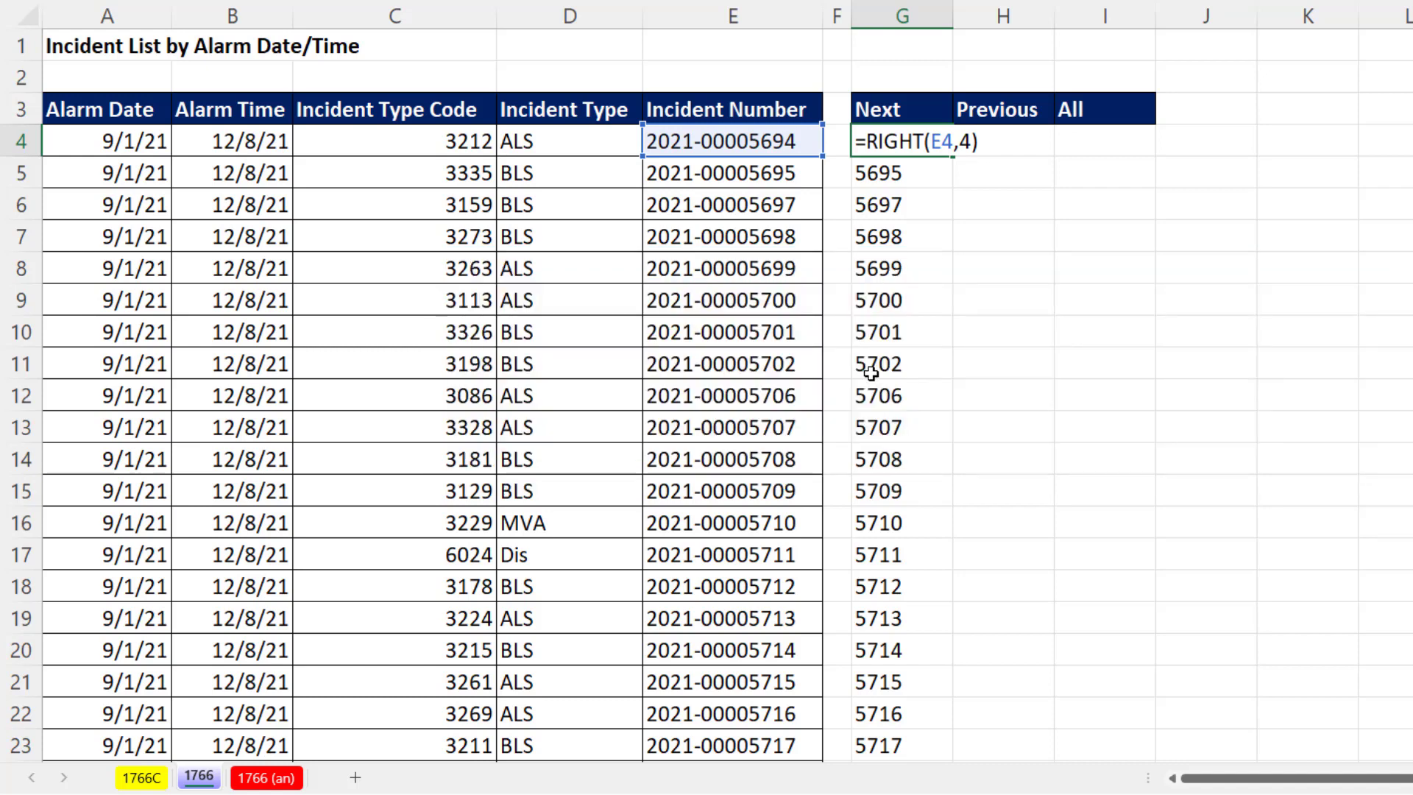
text(+1)
key(ctrl+Return)
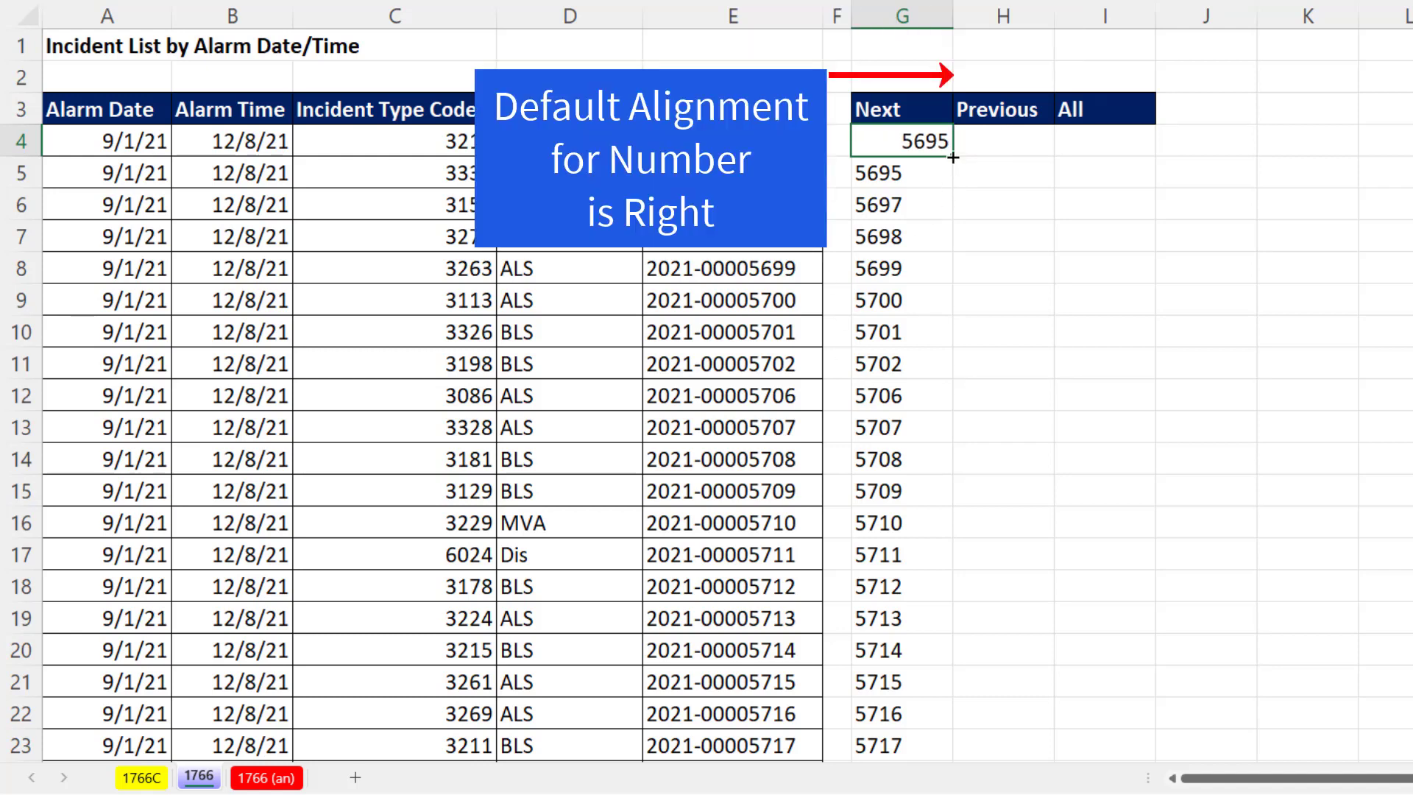
double_click(953, 158)
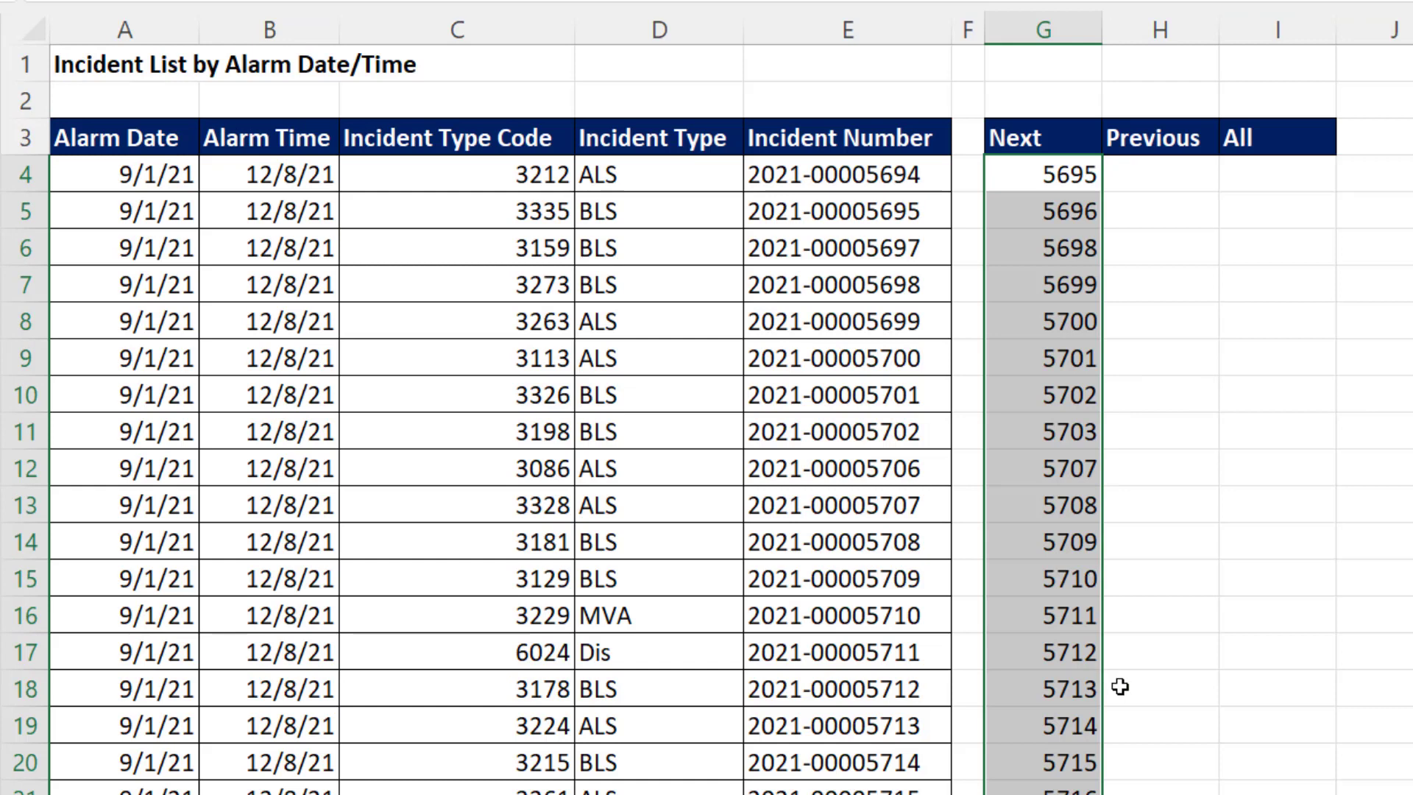
- Compare the Next values in G4 and G5 with the incident number in the row below each
click(1028, 211)
drag(594, 208, 1000, 211)
click(1046, 214)
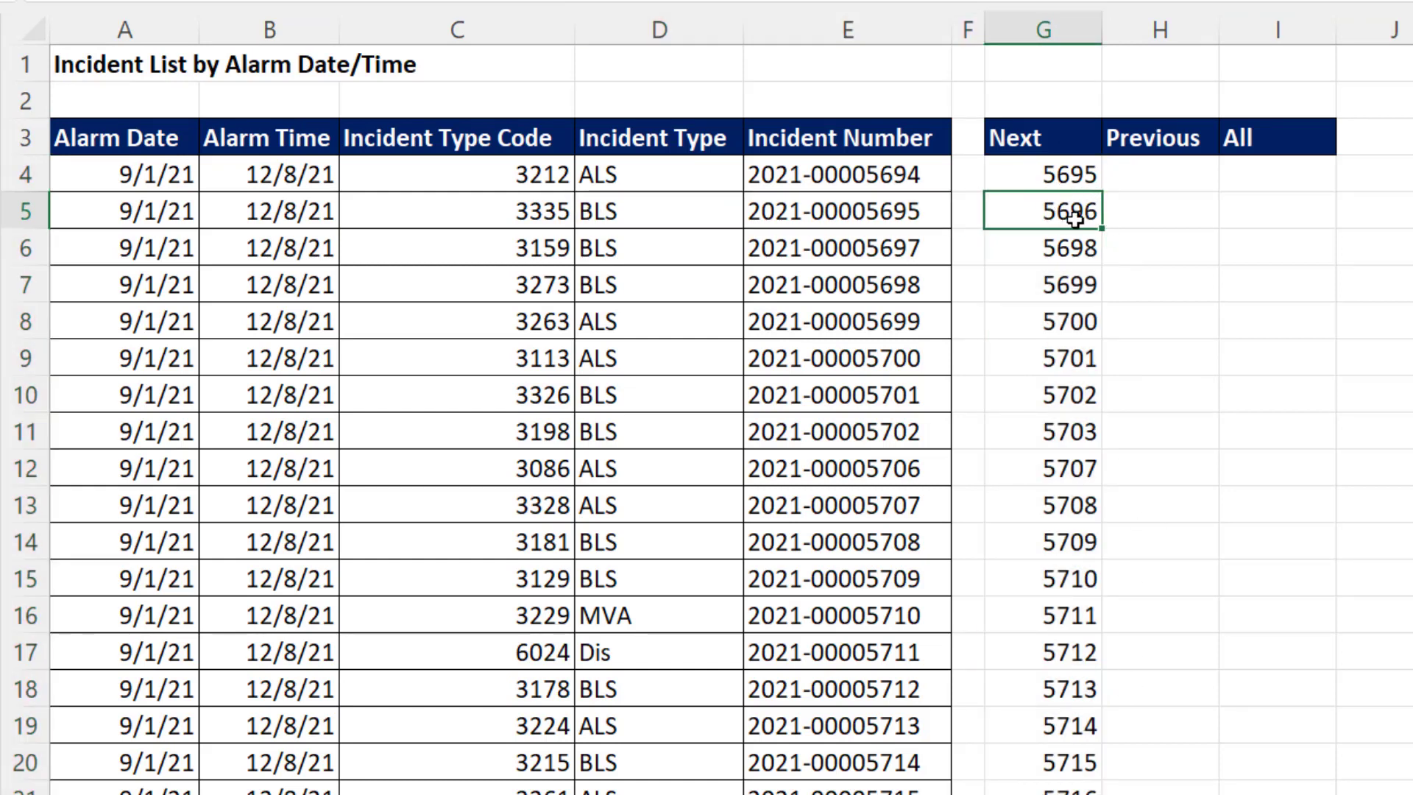
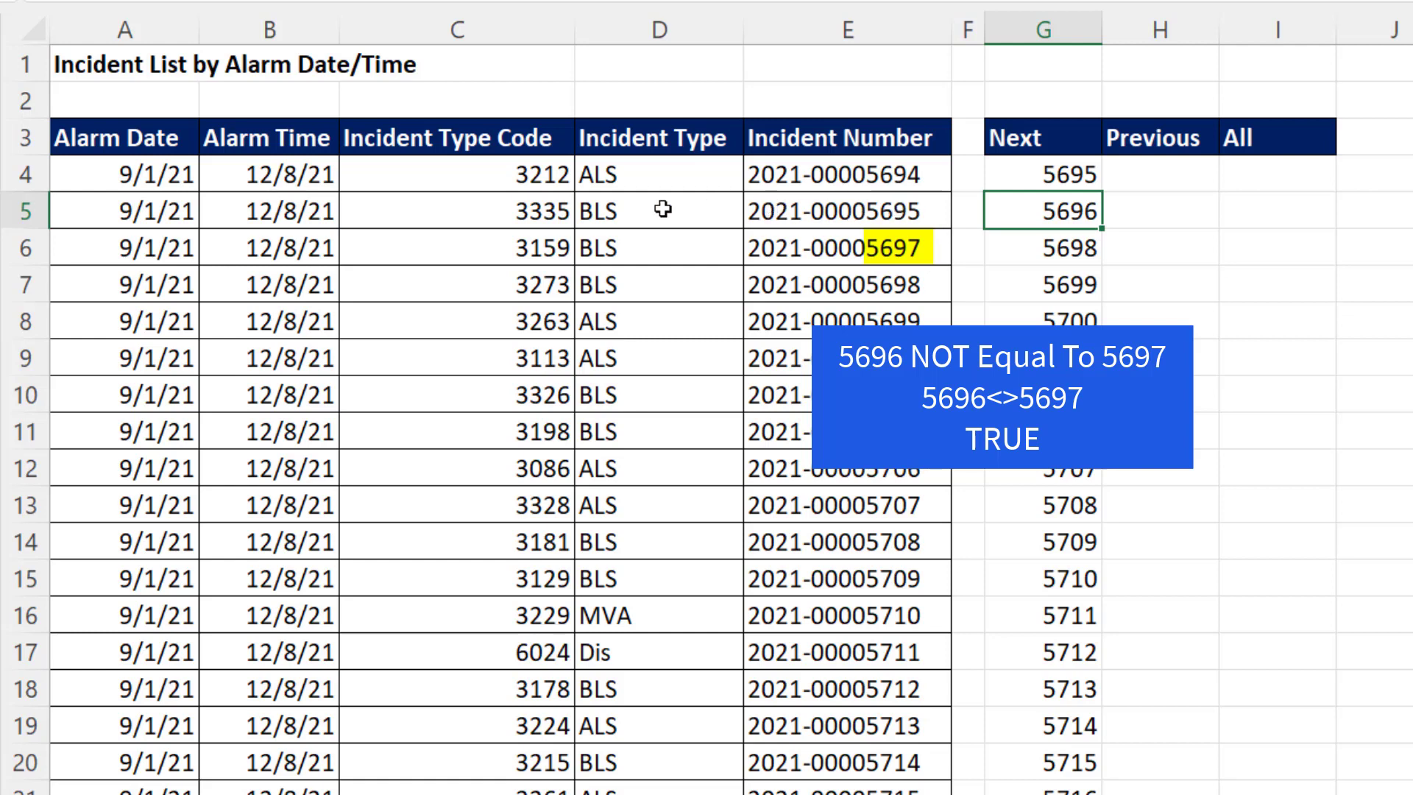
click(1012, 187)
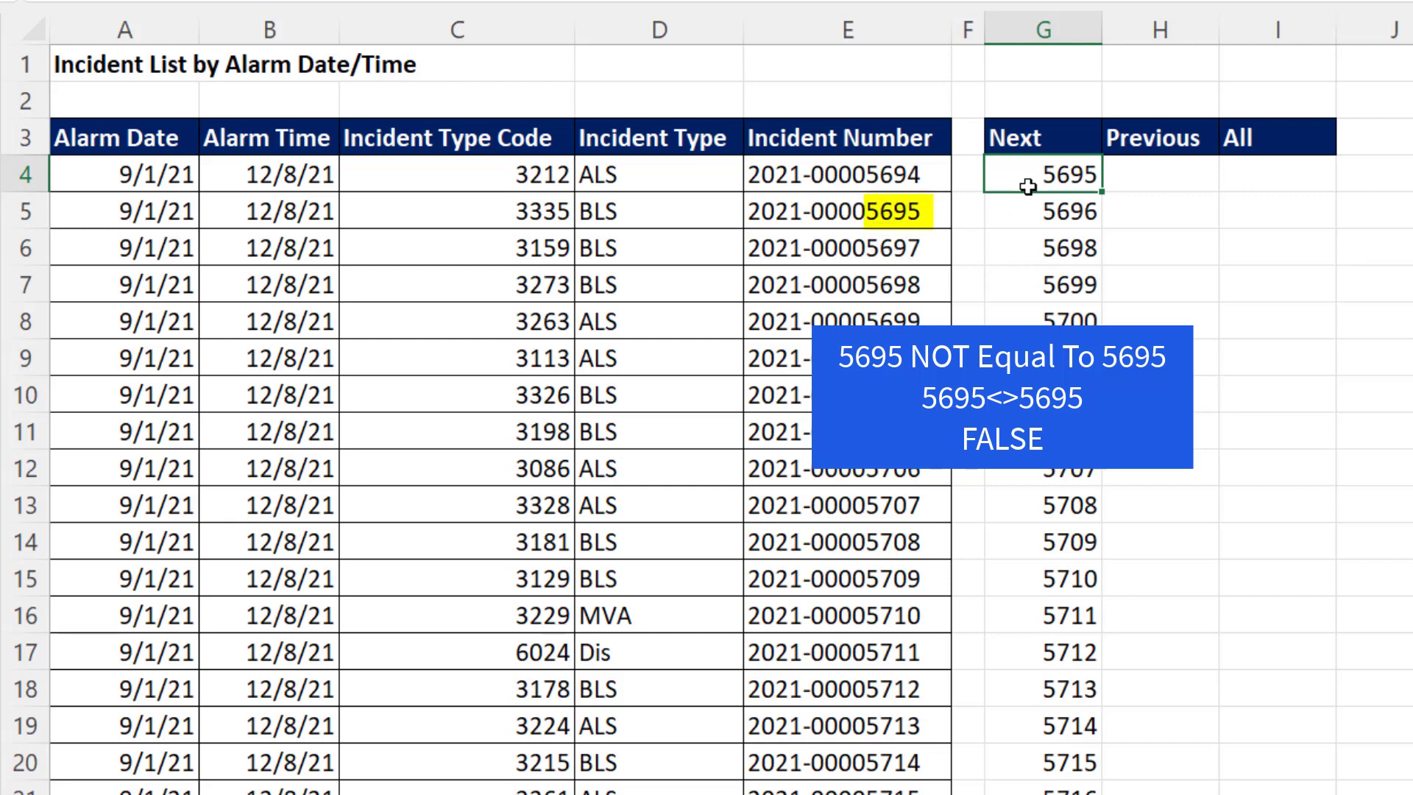
click(918, 173)
drag(918, 173, 142, 182)
click(1076, 181)
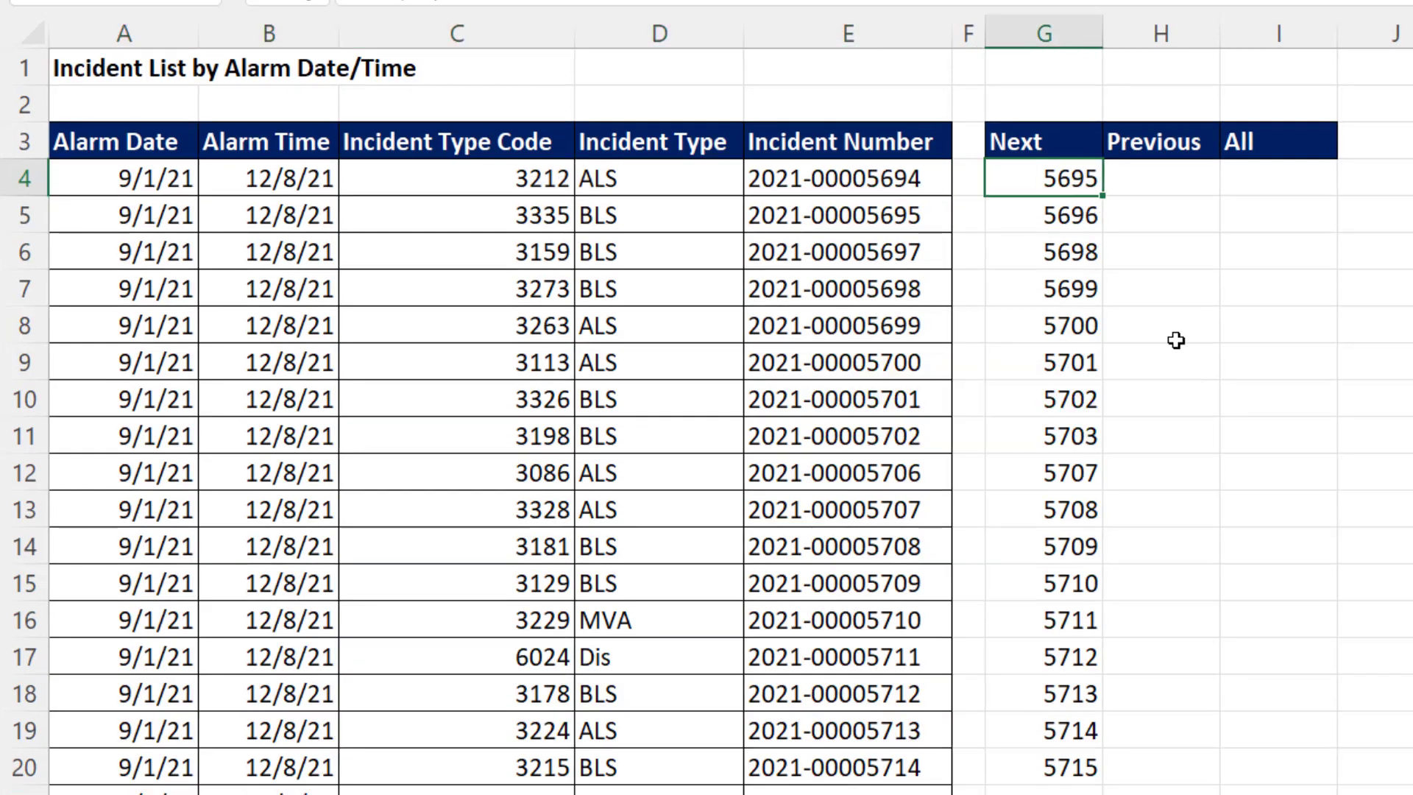
- Extend the formula in G4 to =RIGHT(E4,4)+1<>RIGHT(E5,4), comparing the expected next number with the incident number below
text(=RIGHT(E4,4)+1)
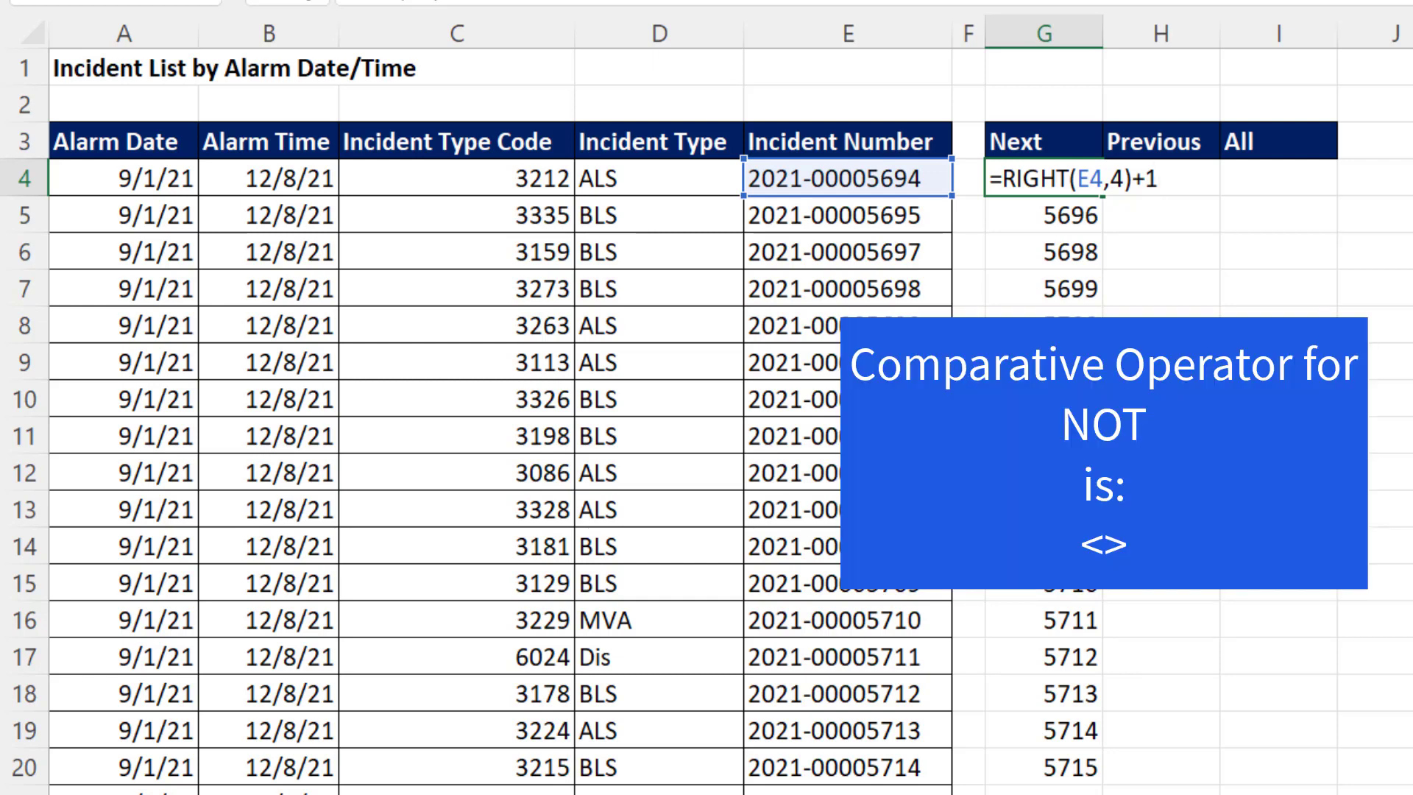
text(<>right)
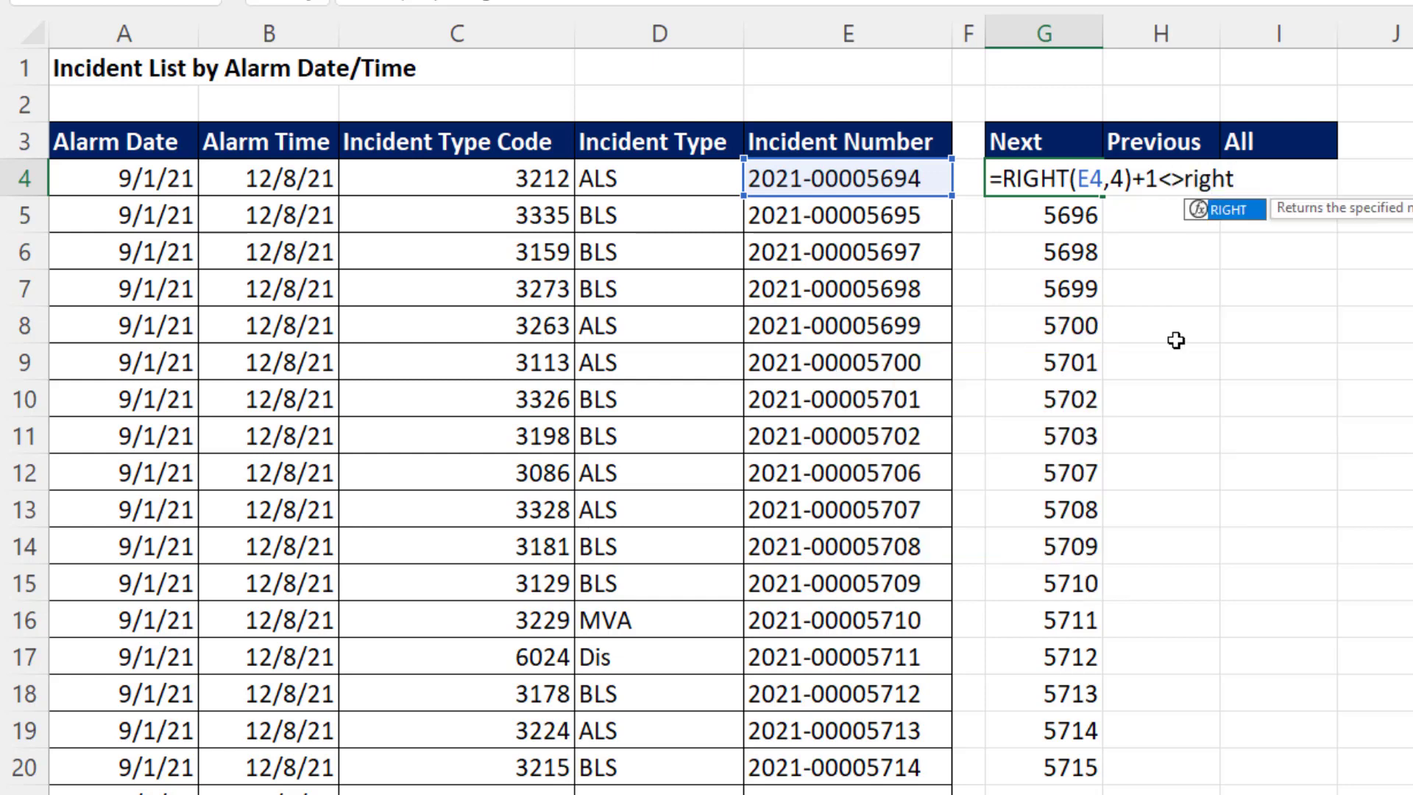
key(Tab)
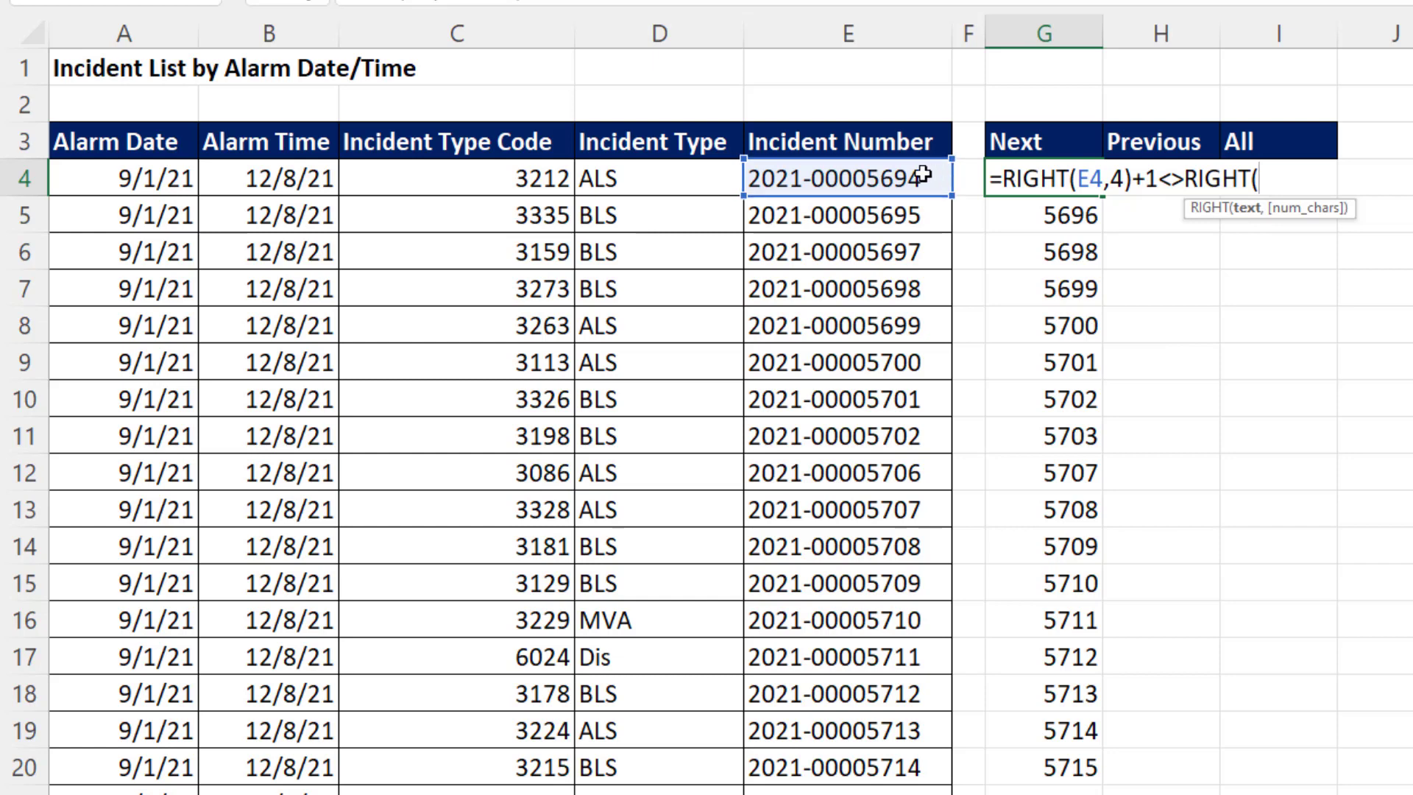
click(905, 219)
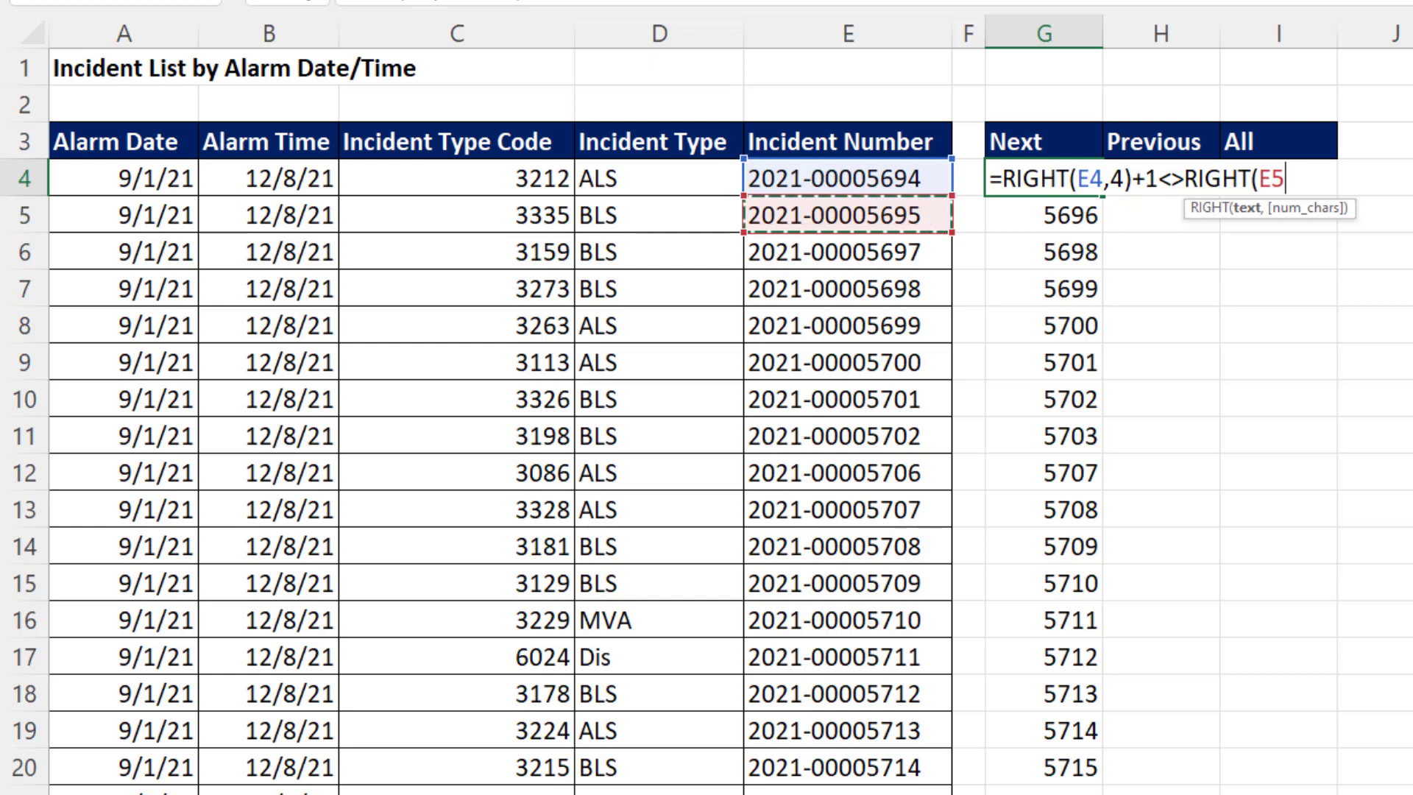
text(,4))
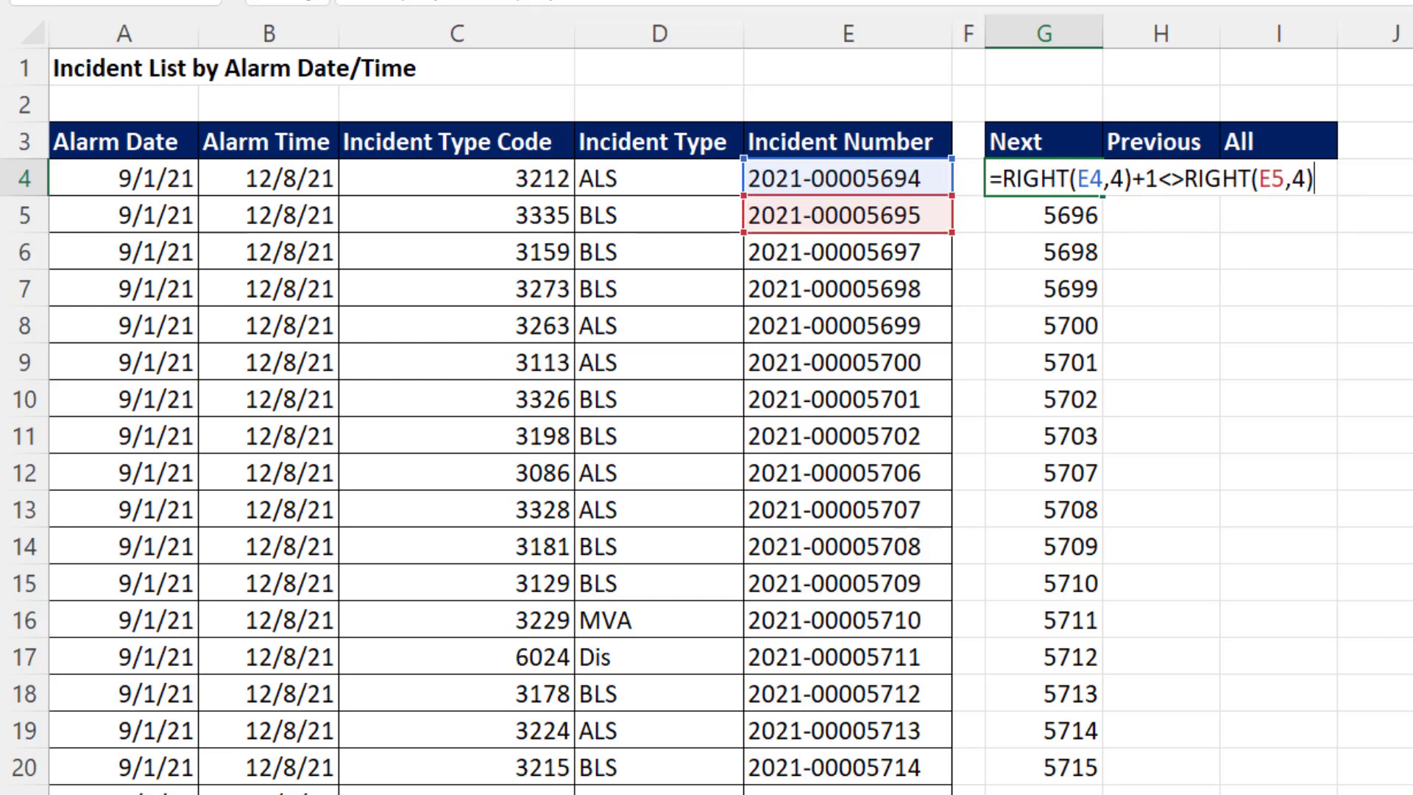
- Evaluate the RIGHT(E5,4) part of the G4 formula in place and undo the evaluation
drag(1002, 179, 1314, 179)
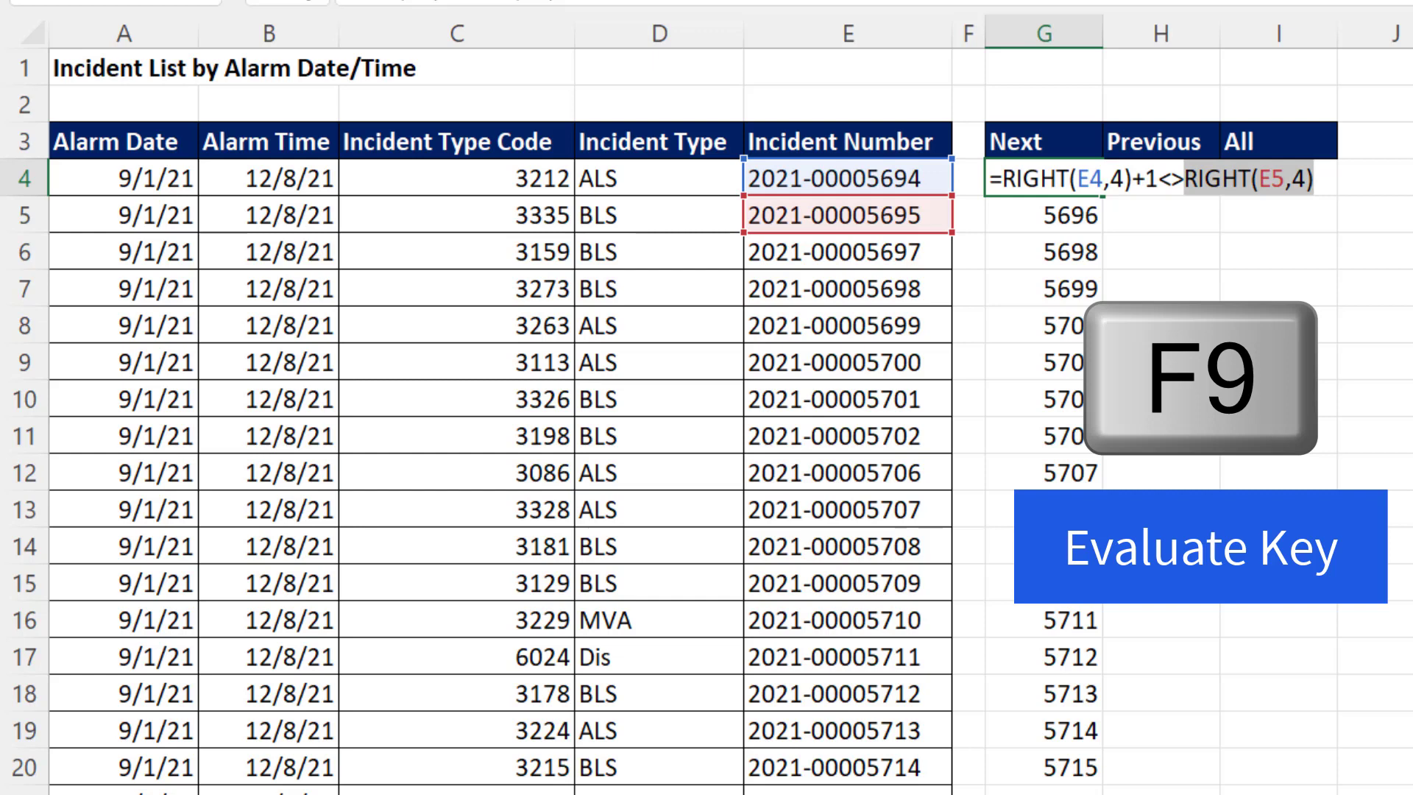
key(F9)
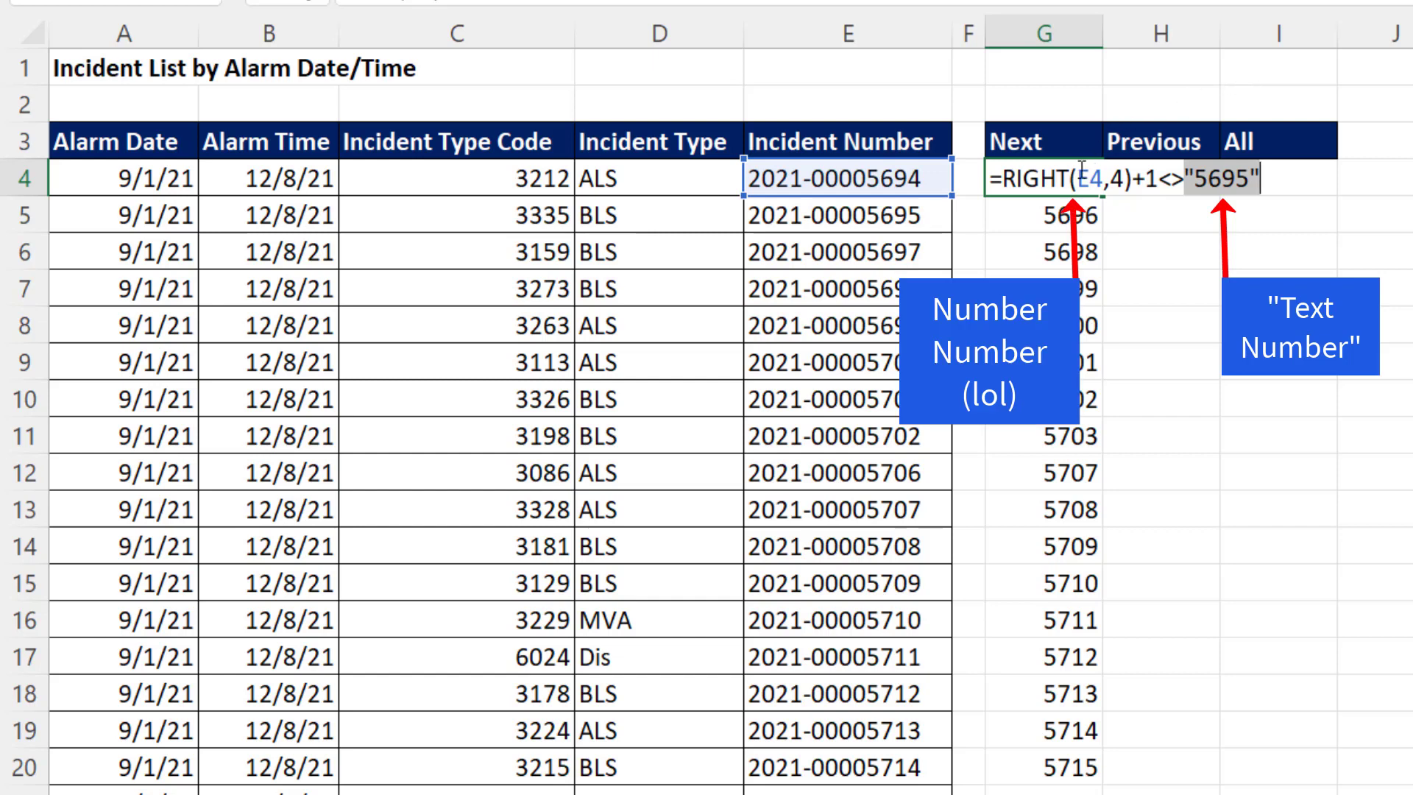
key(ctrl+z)
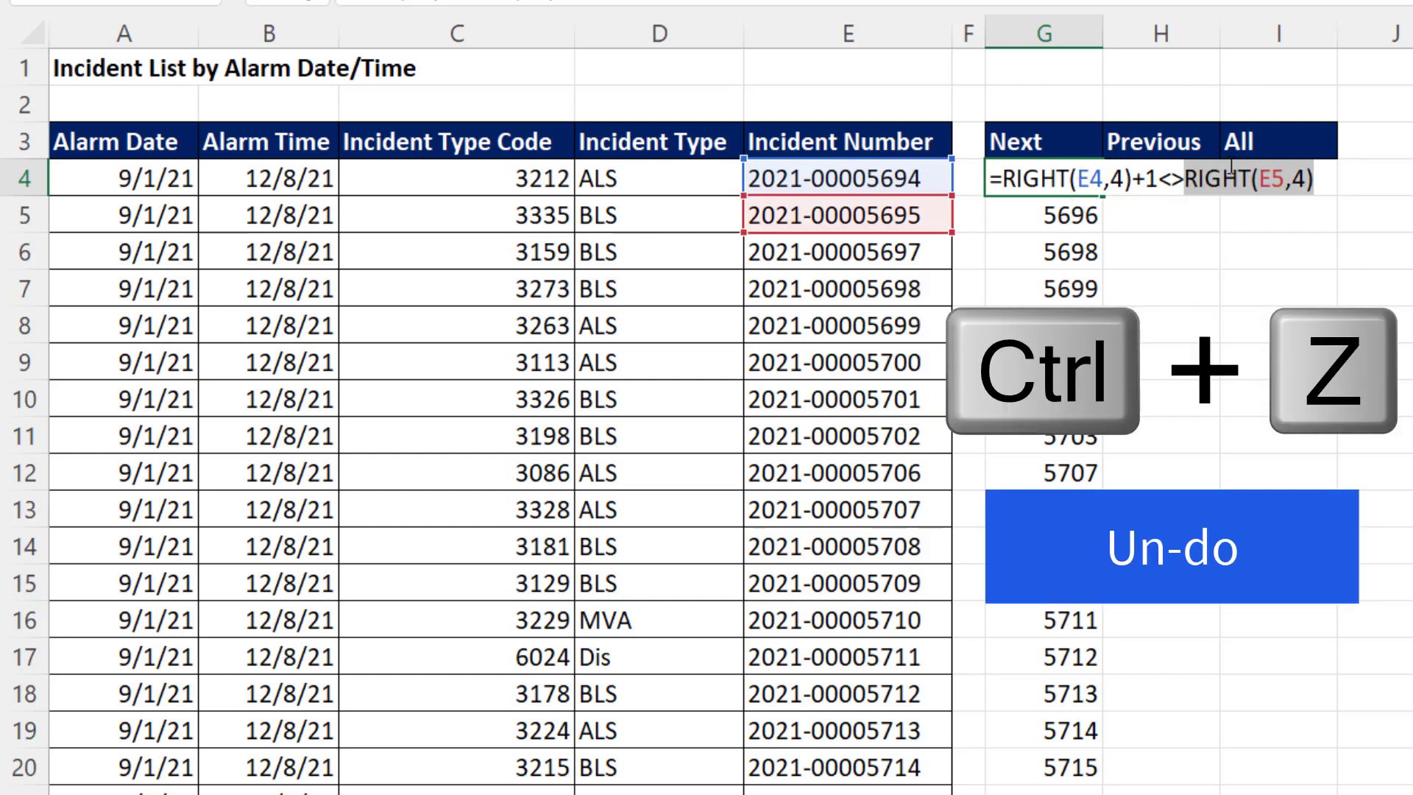
- Append +0 to RIGHT(E5,4) in the G4 formula and check that part by temporarily evaluating it
key(Right)
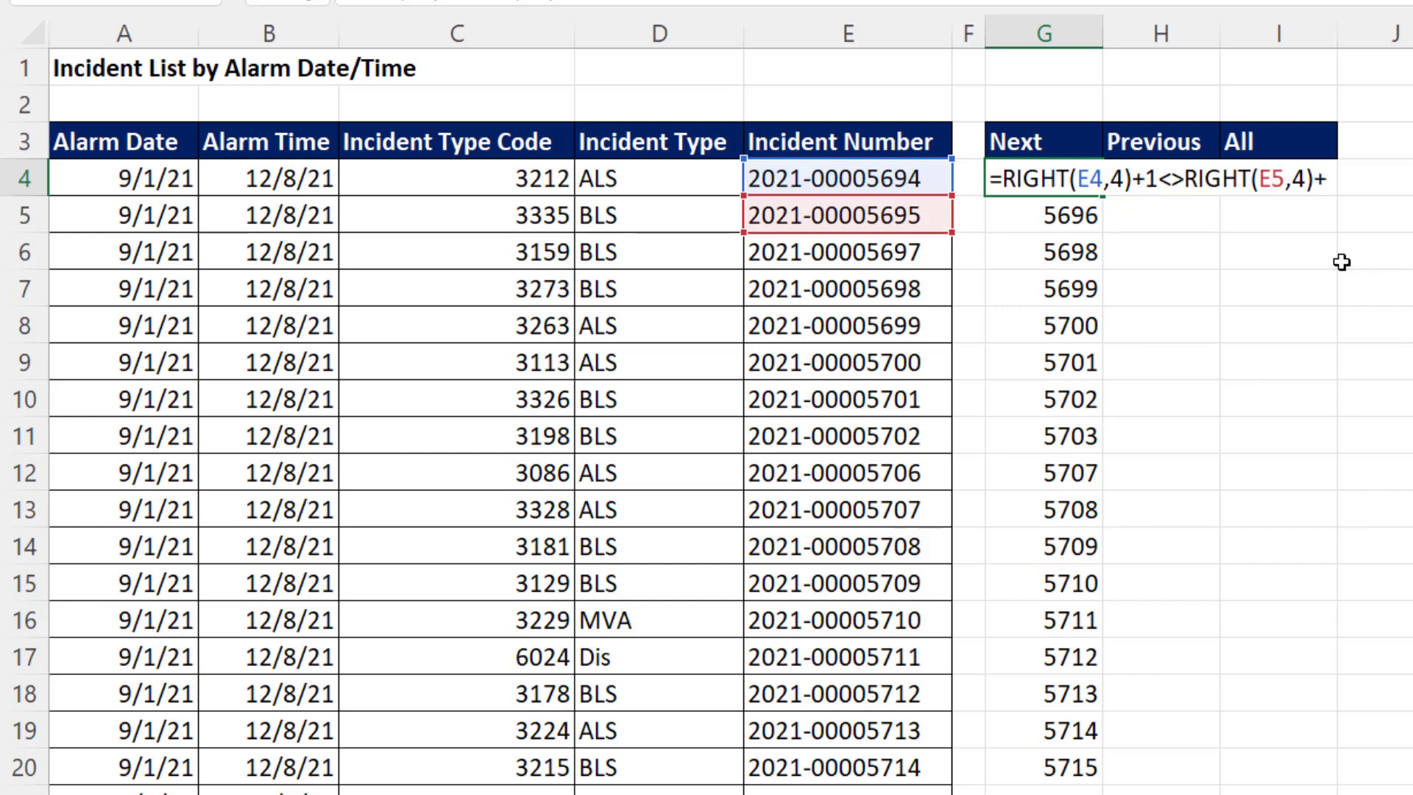
text(+0)
drag(1186, 179, 1341, 178)
key(F9)
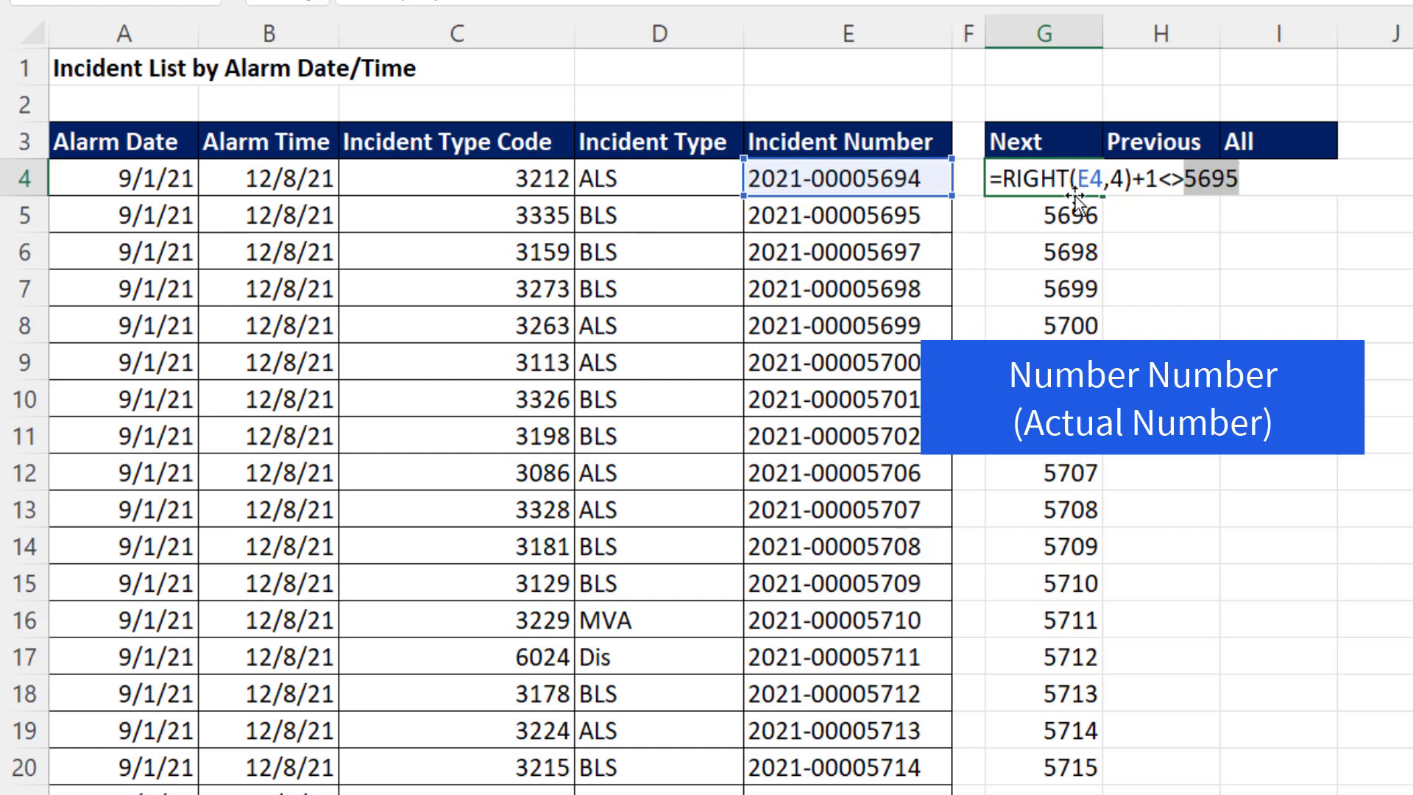
key(ctrl+z)
- Enter the G4 formula, copy it down the Next column and check G5 against the incident numbers in rows 5 and 6
key(ctrl+Return)
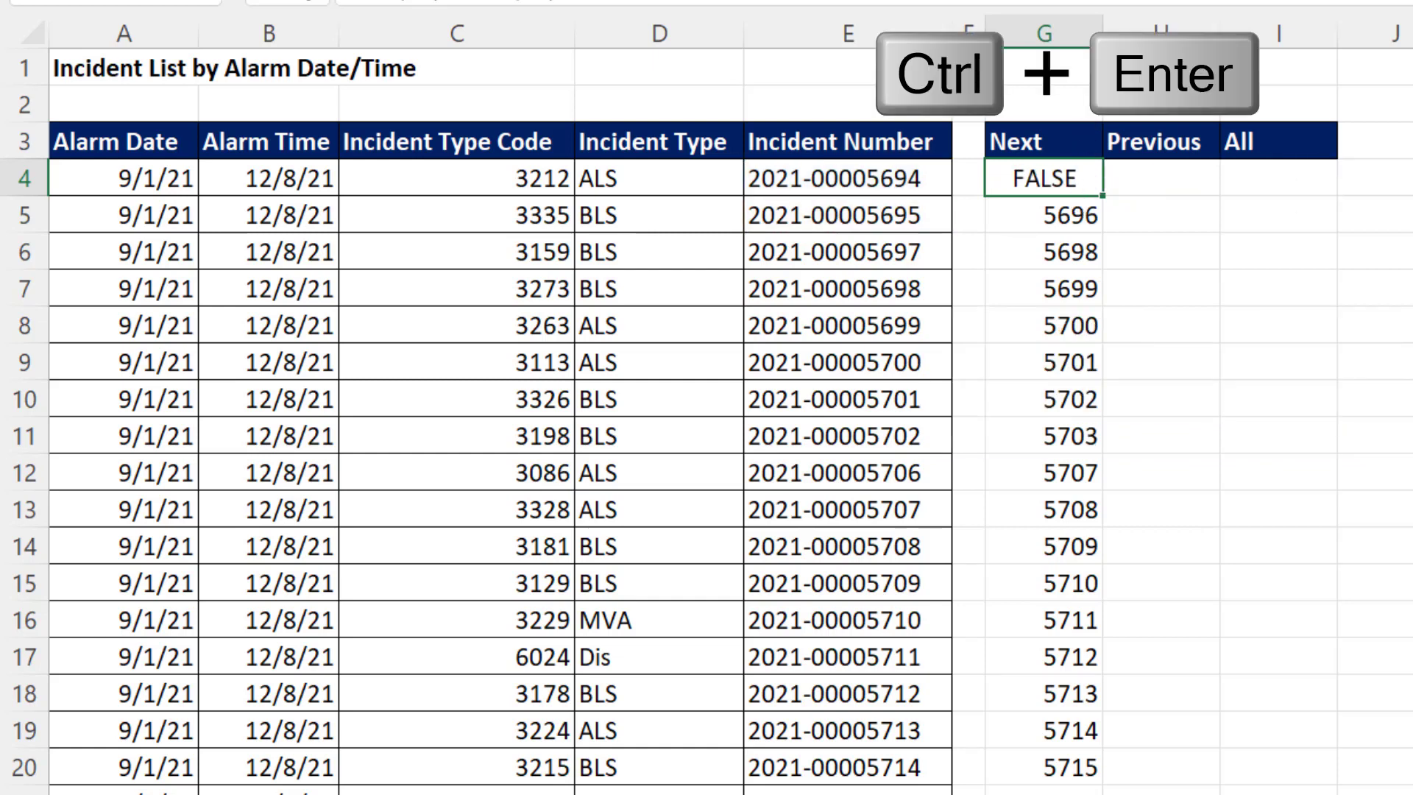
double_click(1106, 197)
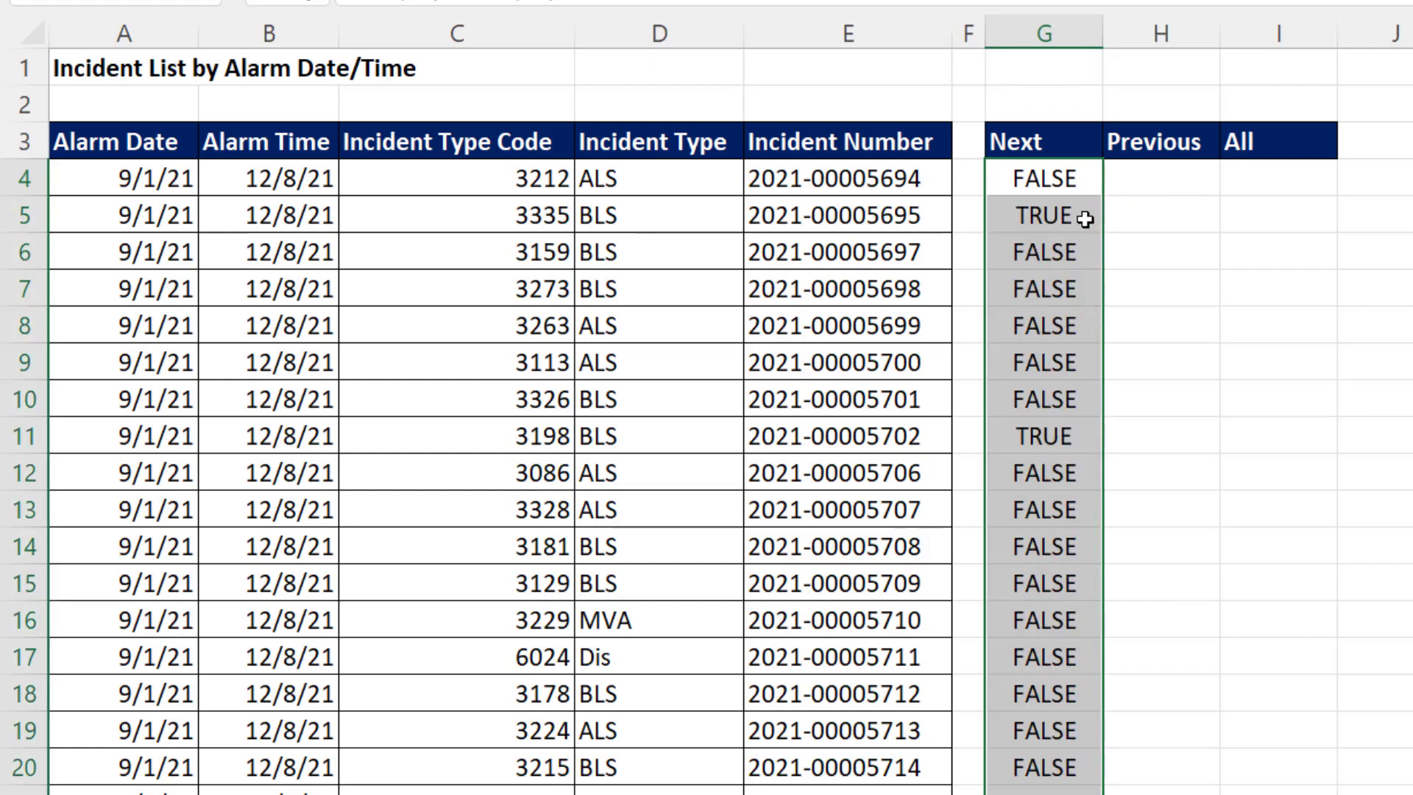
click(1084, 215)
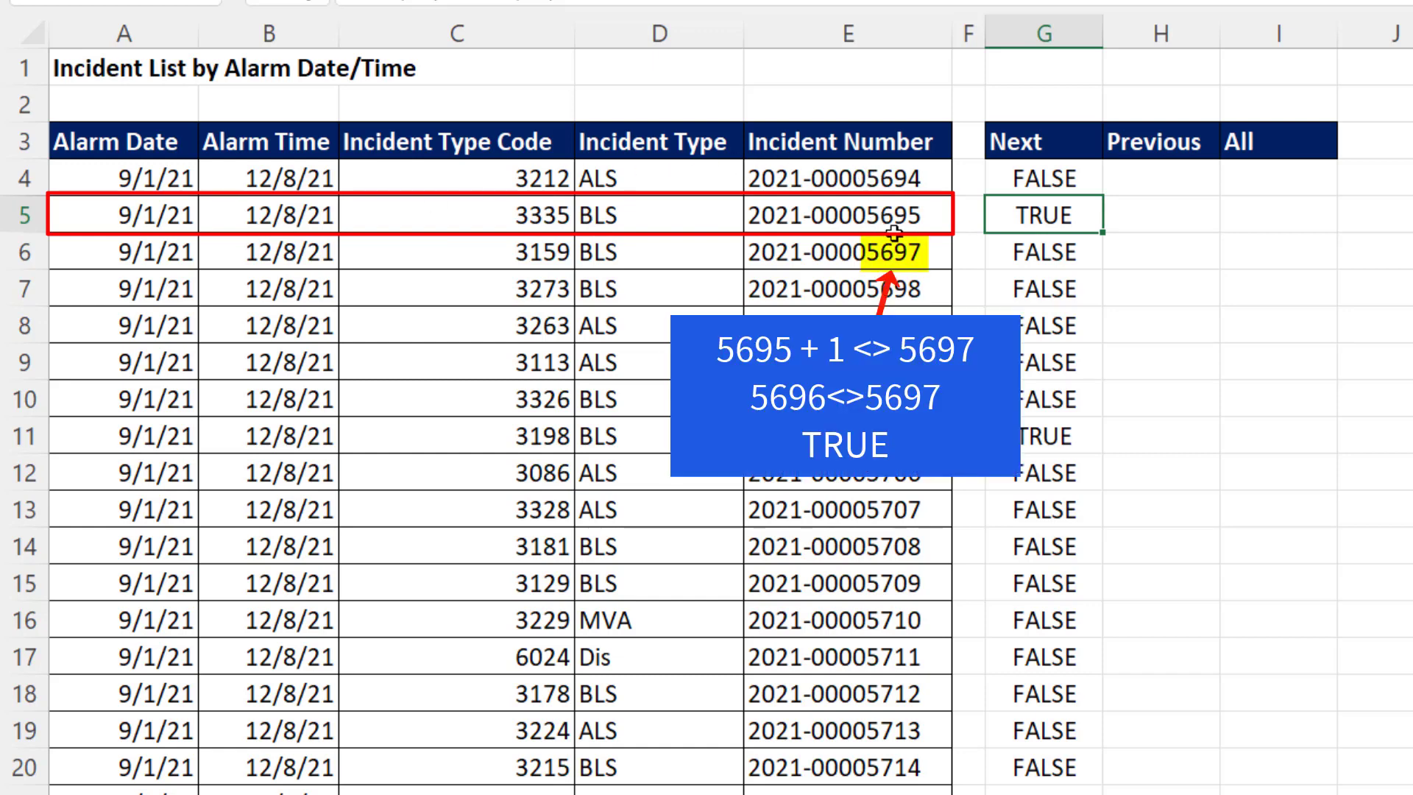
click(943, 218)
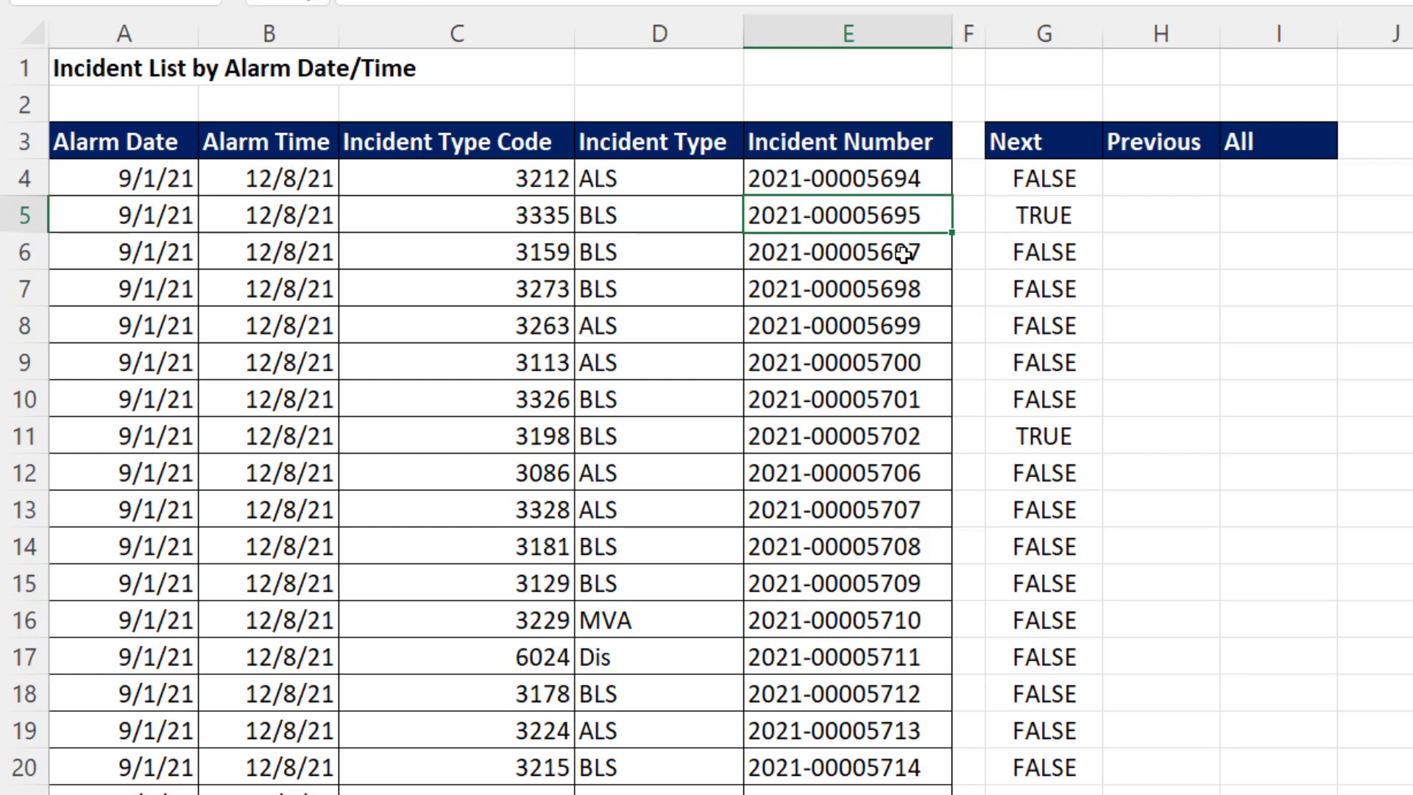
- Copy the formula text from G4 into H4 under Previous, keeping its cell references E4 and E5
double_click(1077, 181)
key(Home)
key(shift+End)
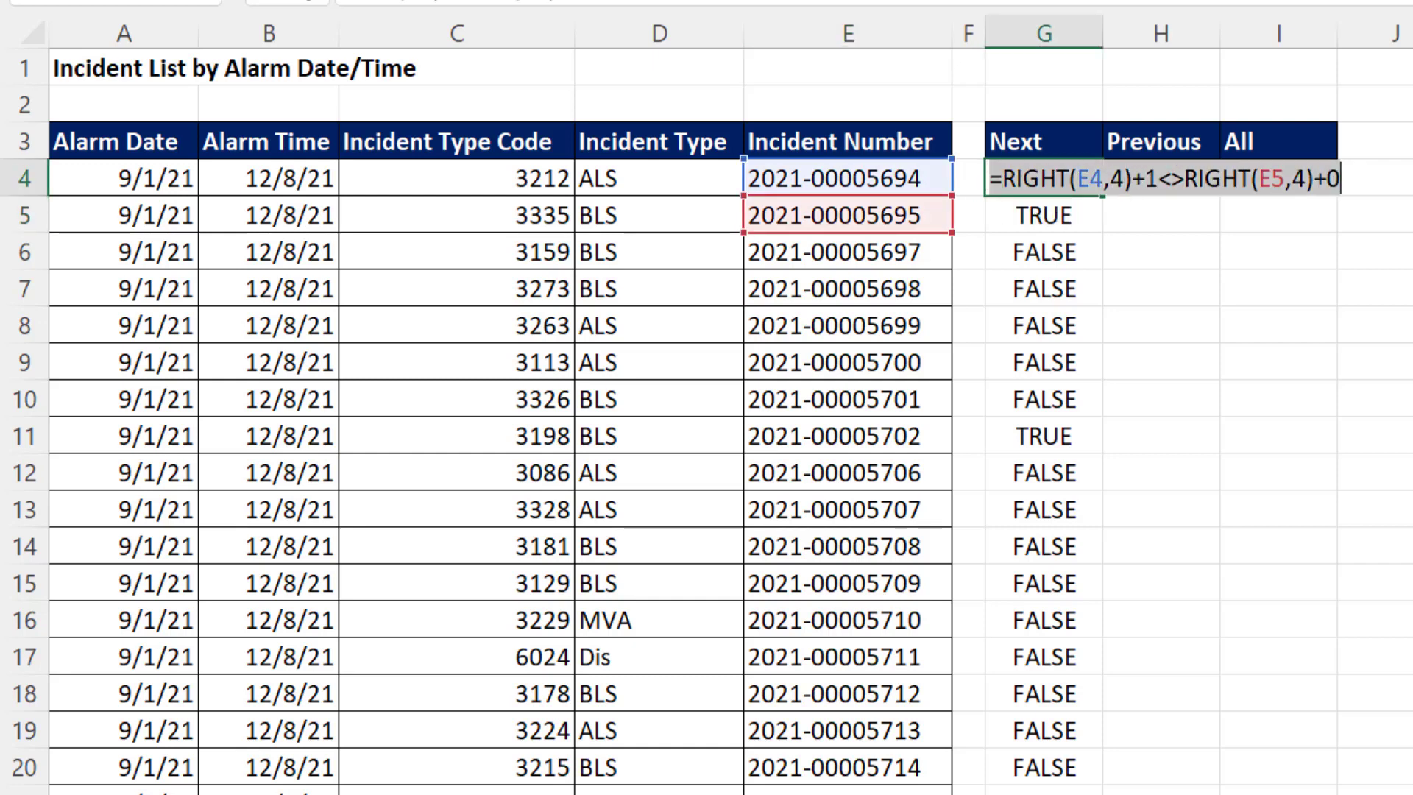
key(ctrl+c)
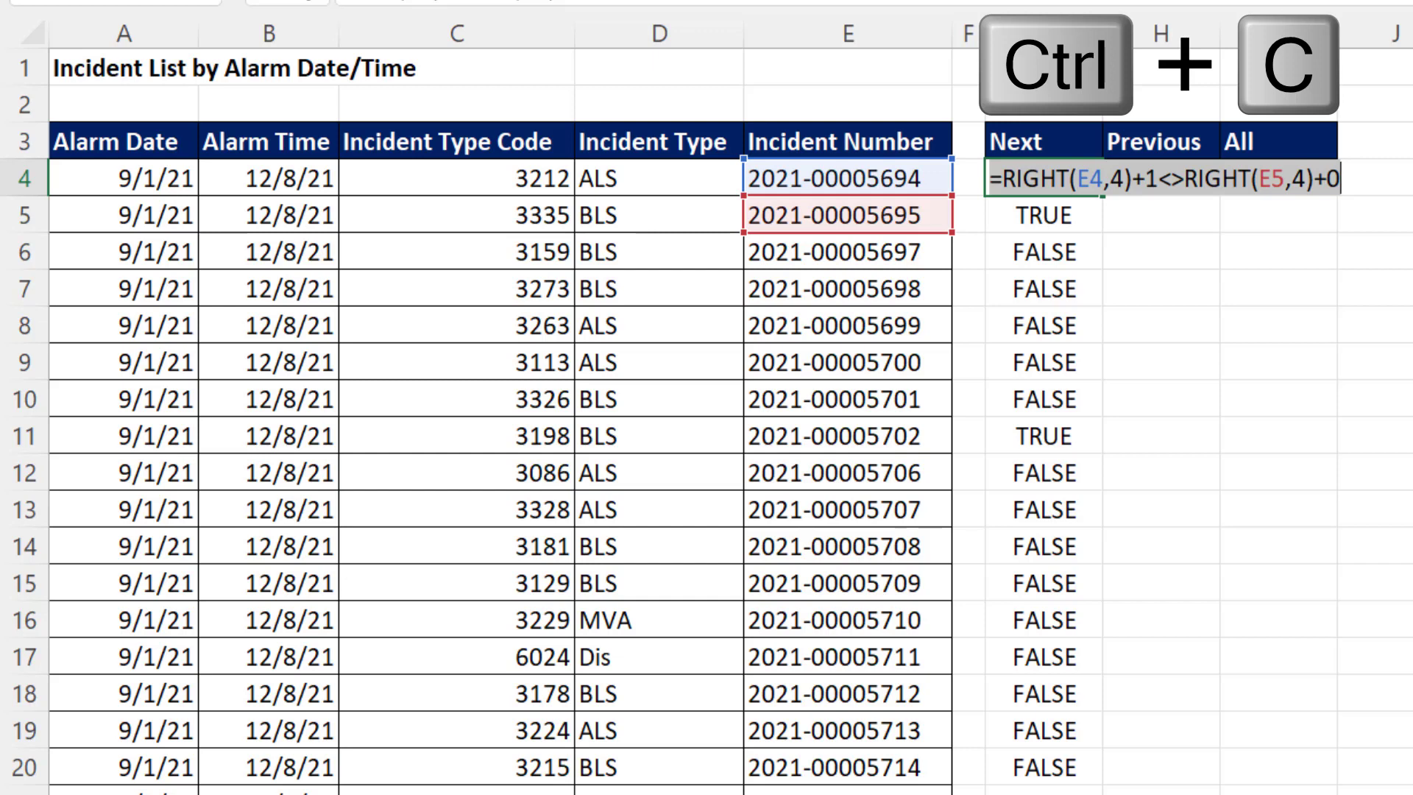
key(Escape)
click(1141, 173)
key(F2)
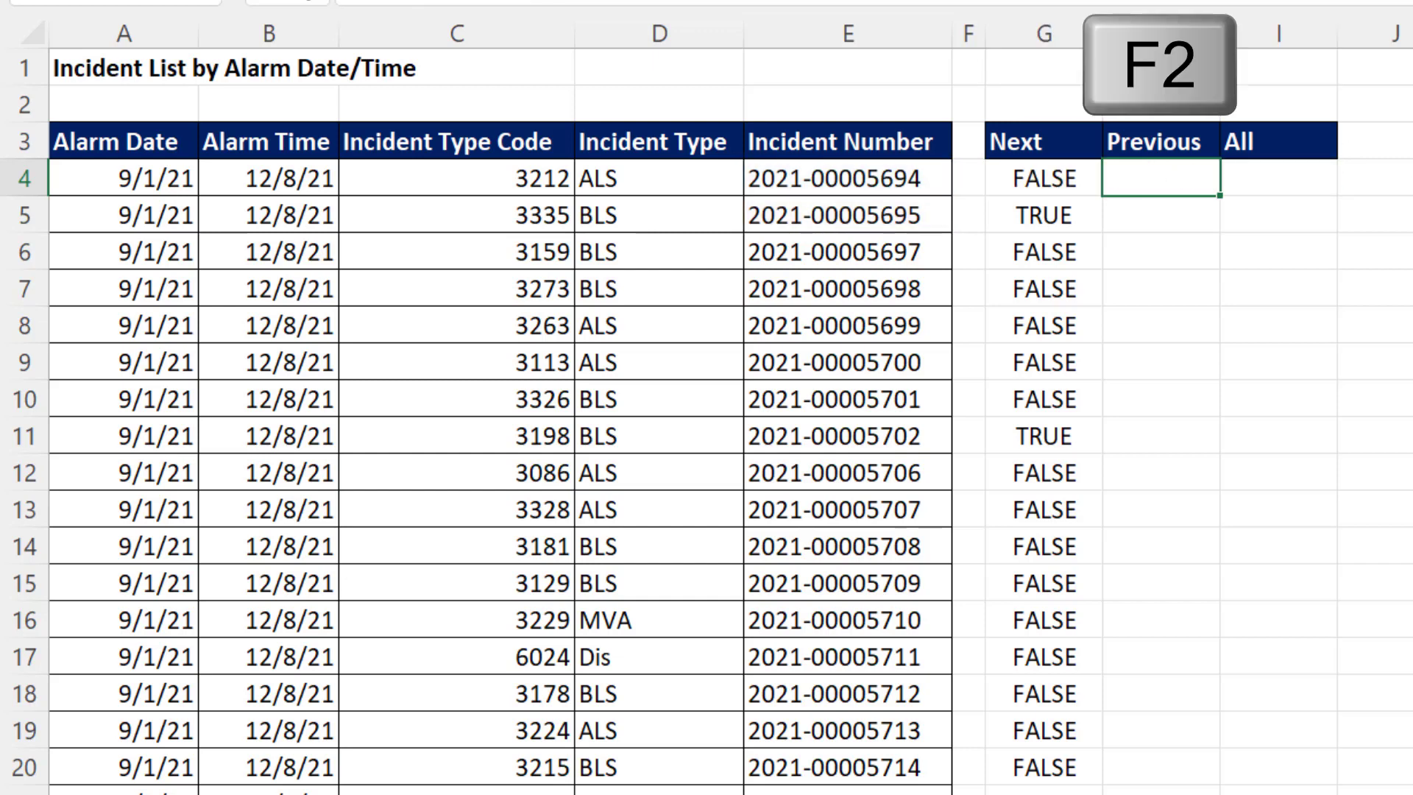
key(ctrl+v)
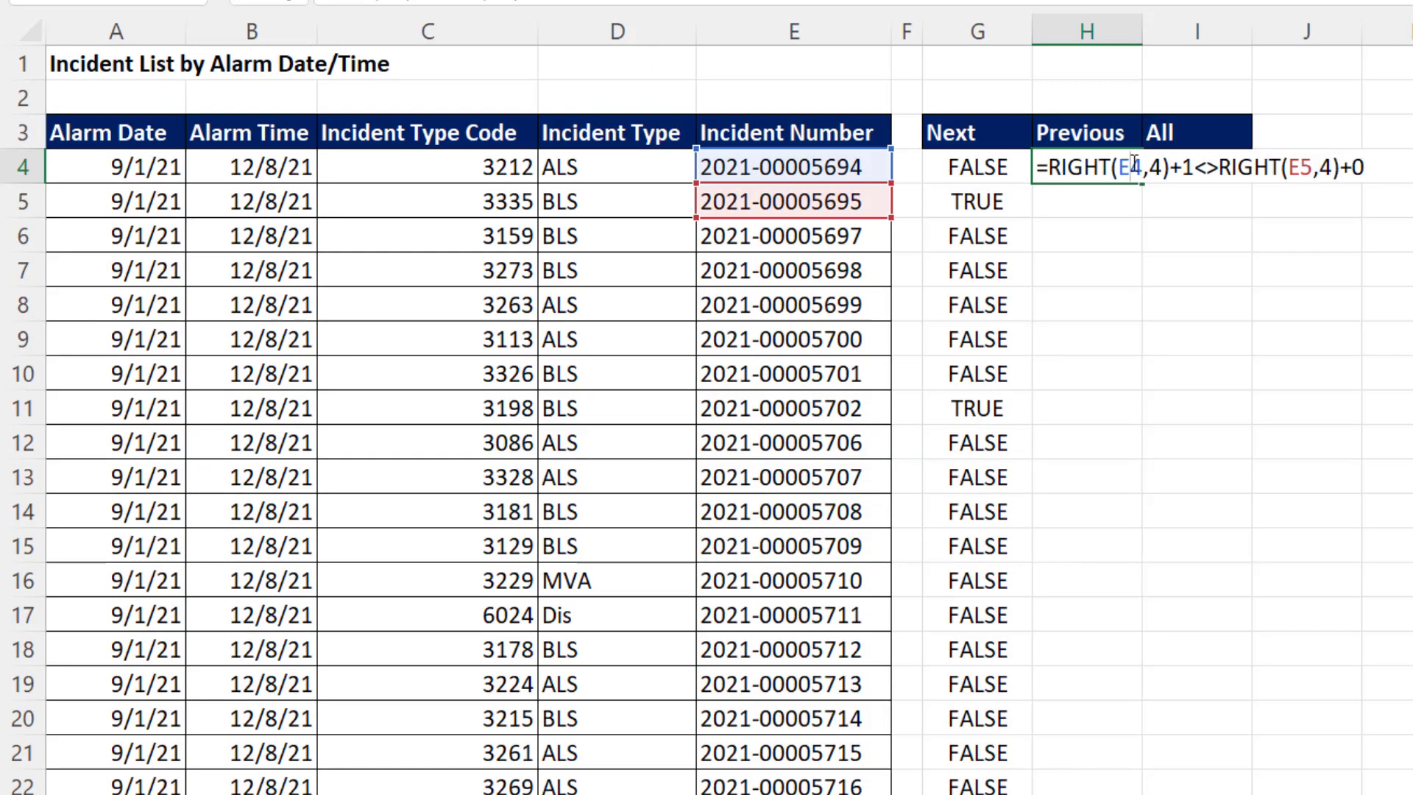
- Change the formula in H4 to =RIGHT(E4,4)-1<>RIGHT(E3,4)+0 and enter it
double_click(1133, 163)
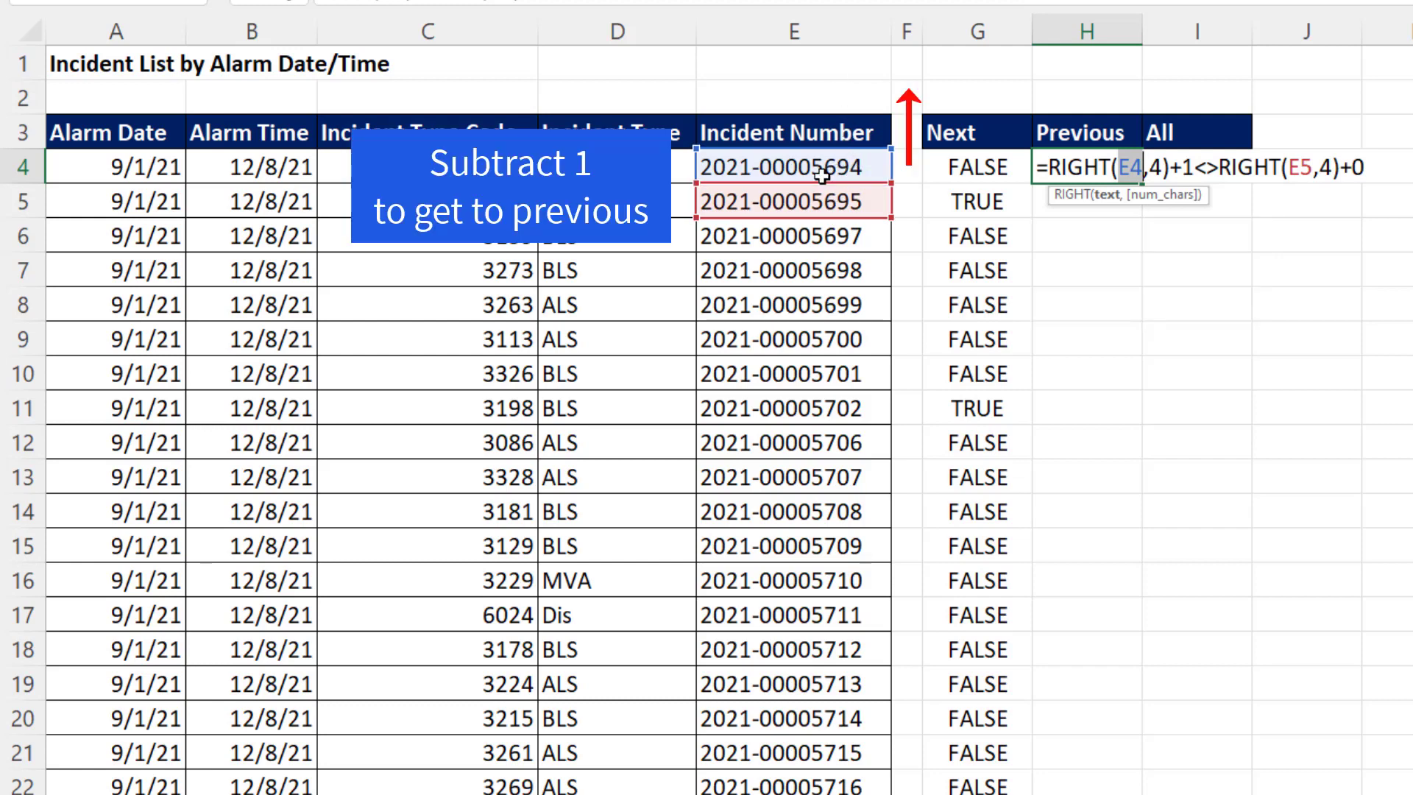
double_click(1177, 168)
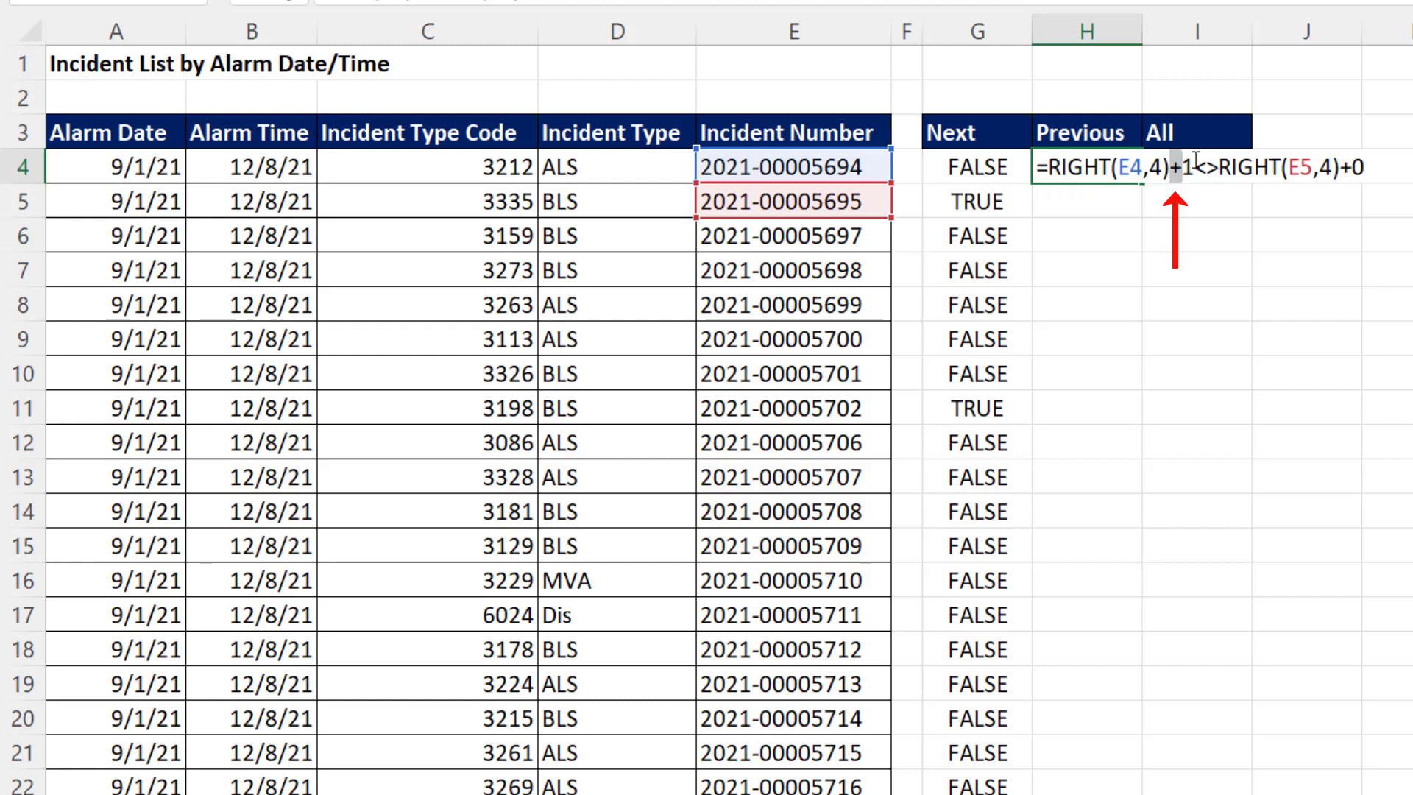
text(-)
click(1293, 169)
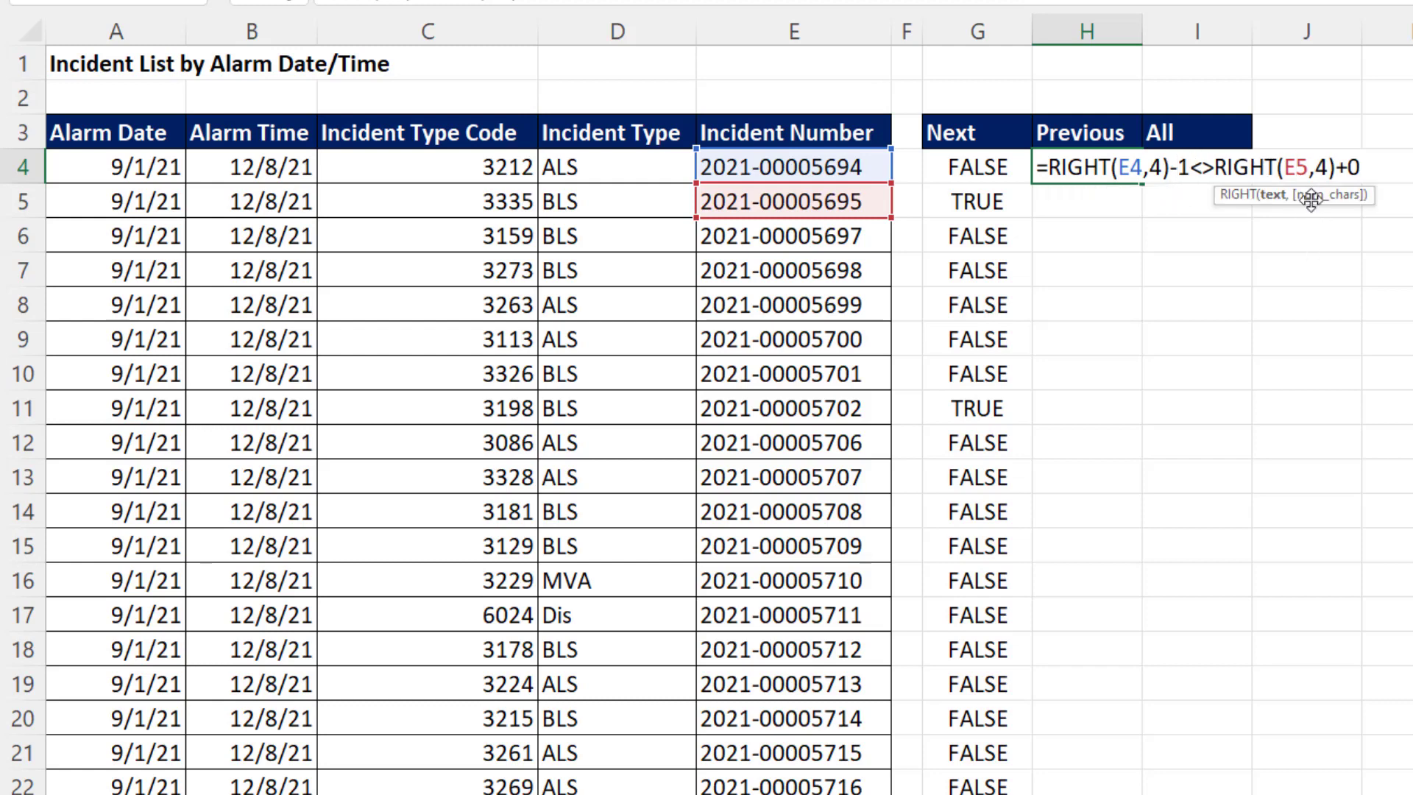
double_click(1293, 168)
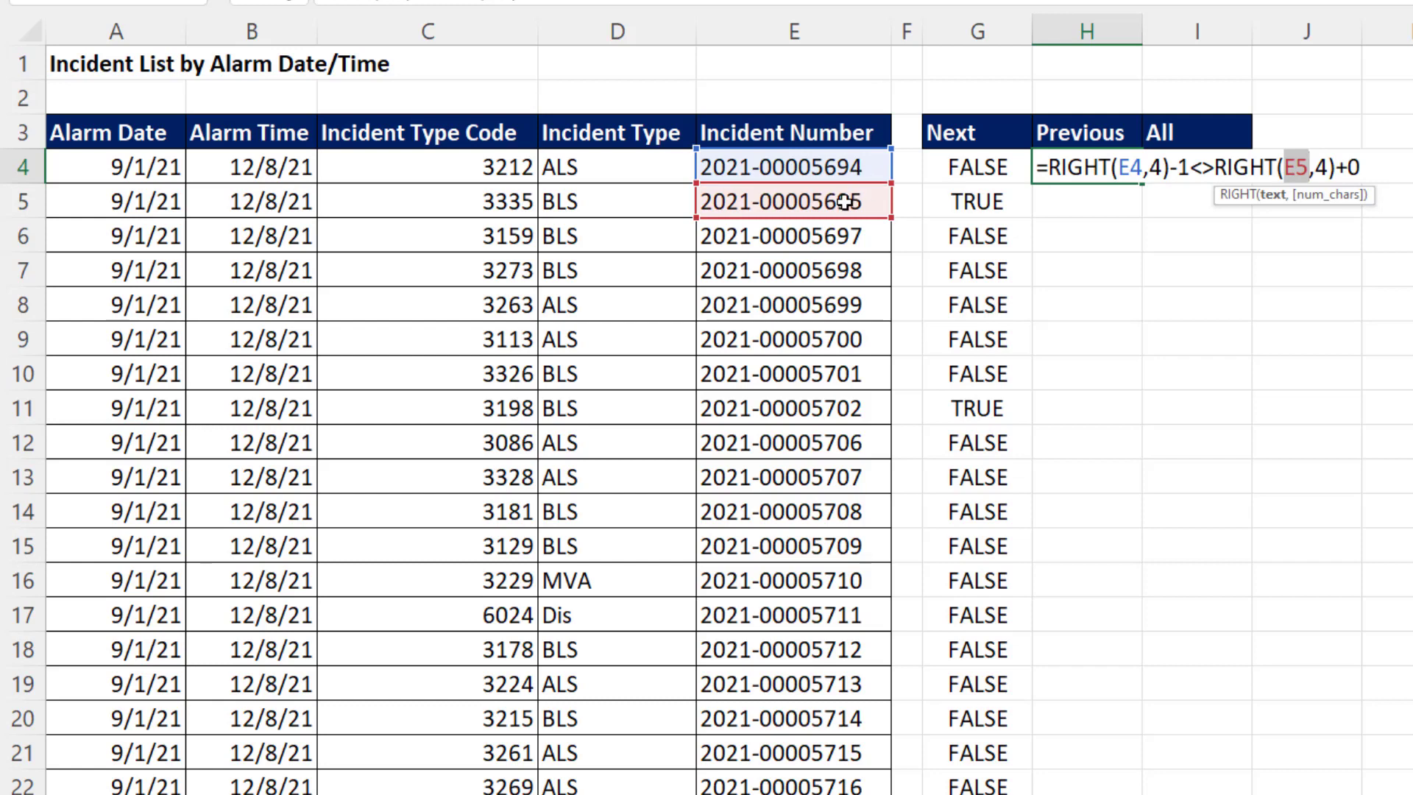
click(837, 134)
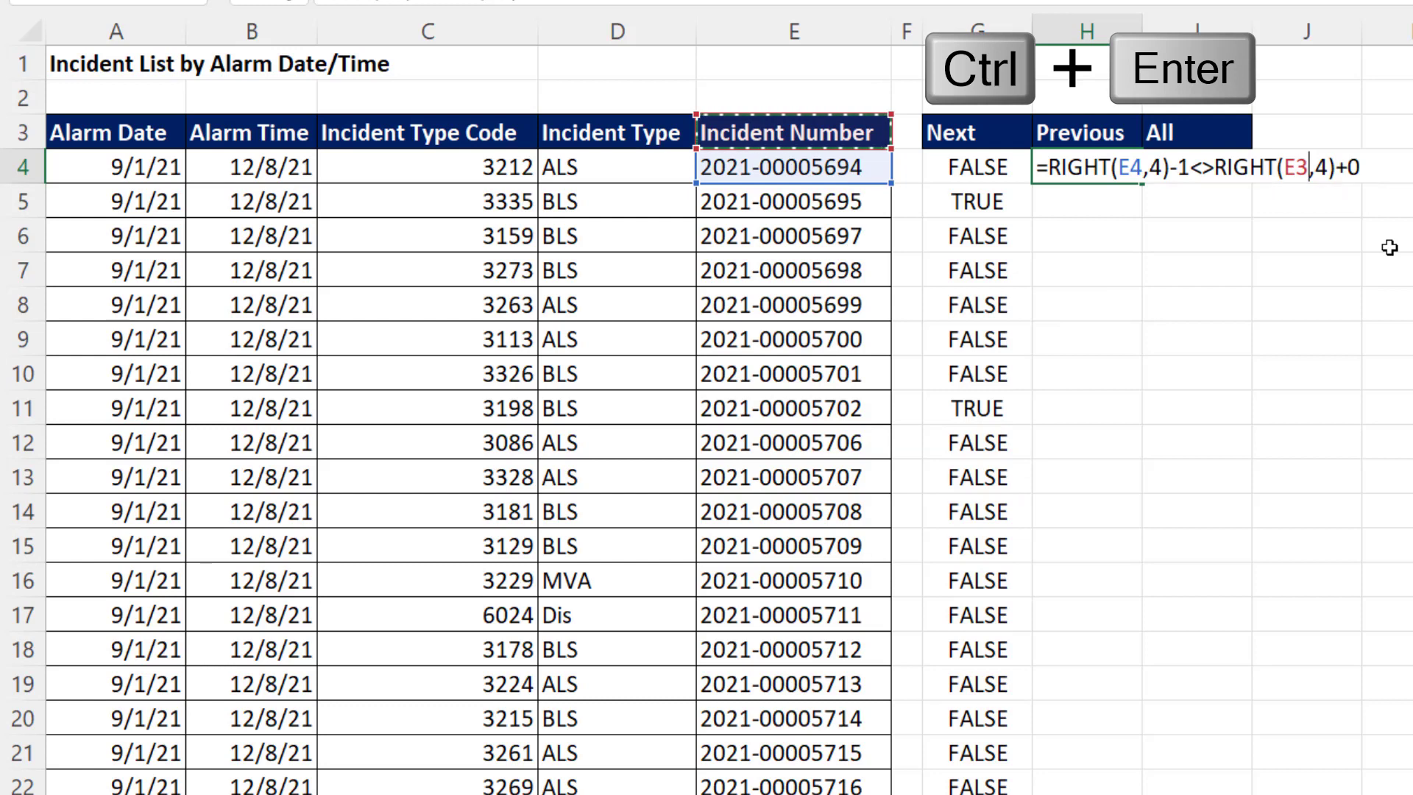
key(ctrl+Return)
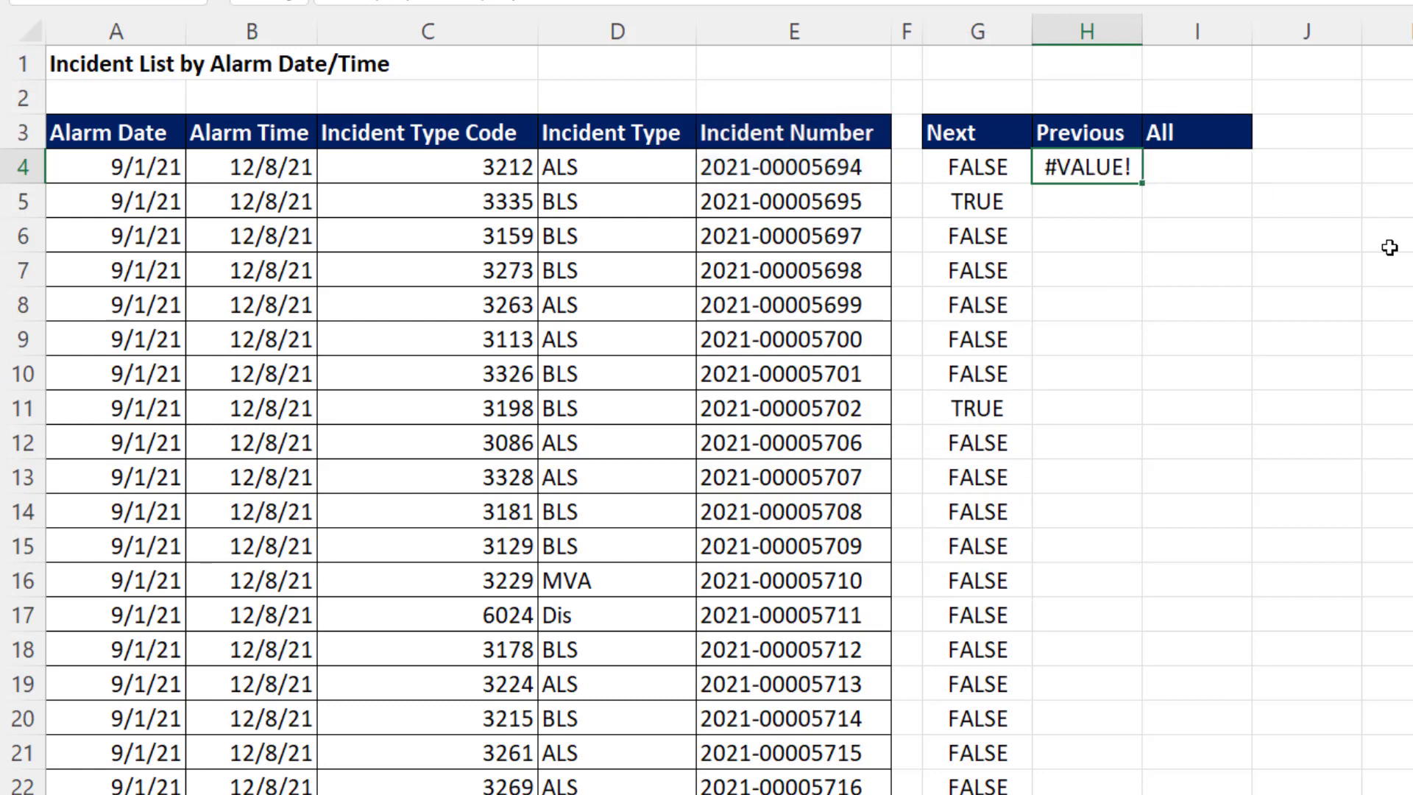
- Copy the H4 formula down the Previous column and check H6 against the incident numbers in rows 5 and 6
double_click(1142, 184)
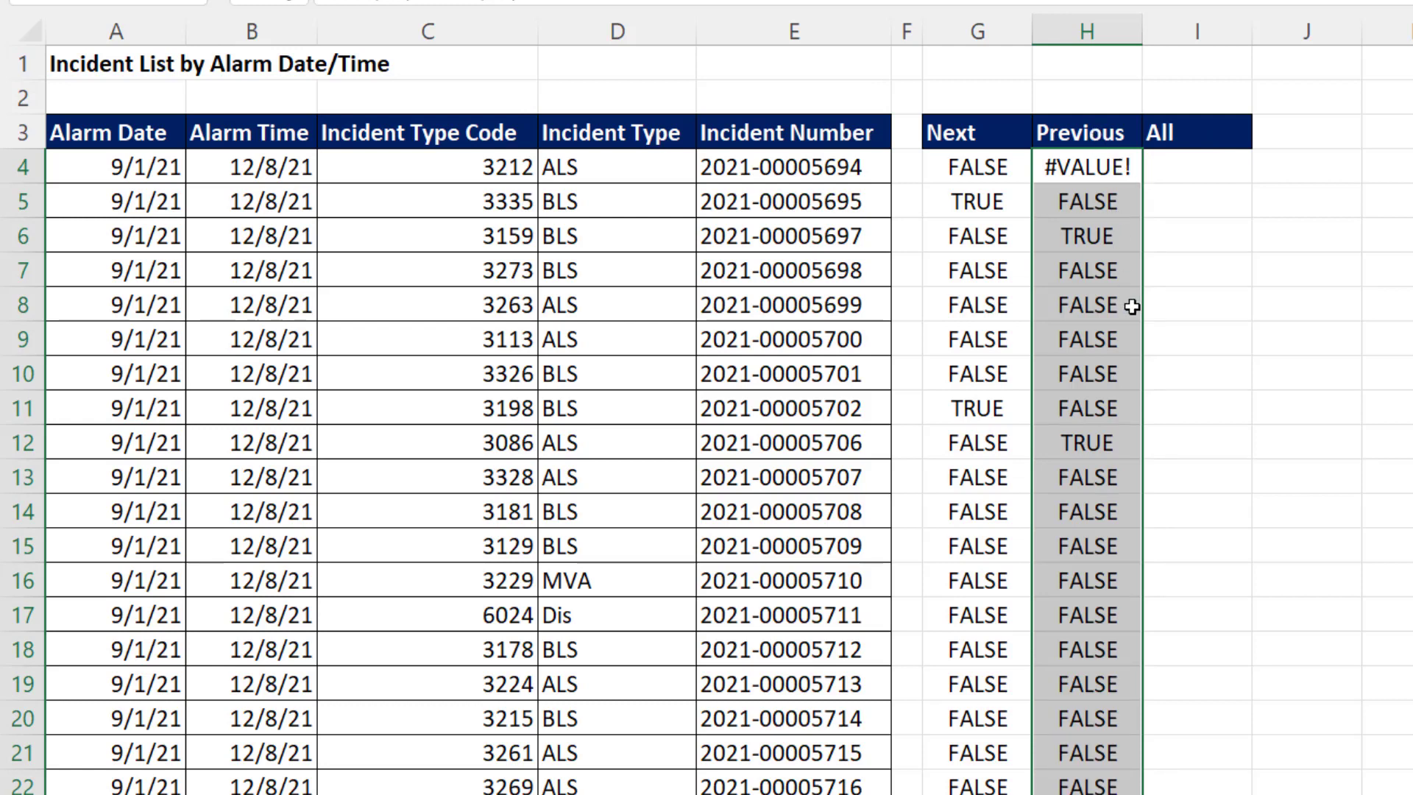
click(1087, 237)
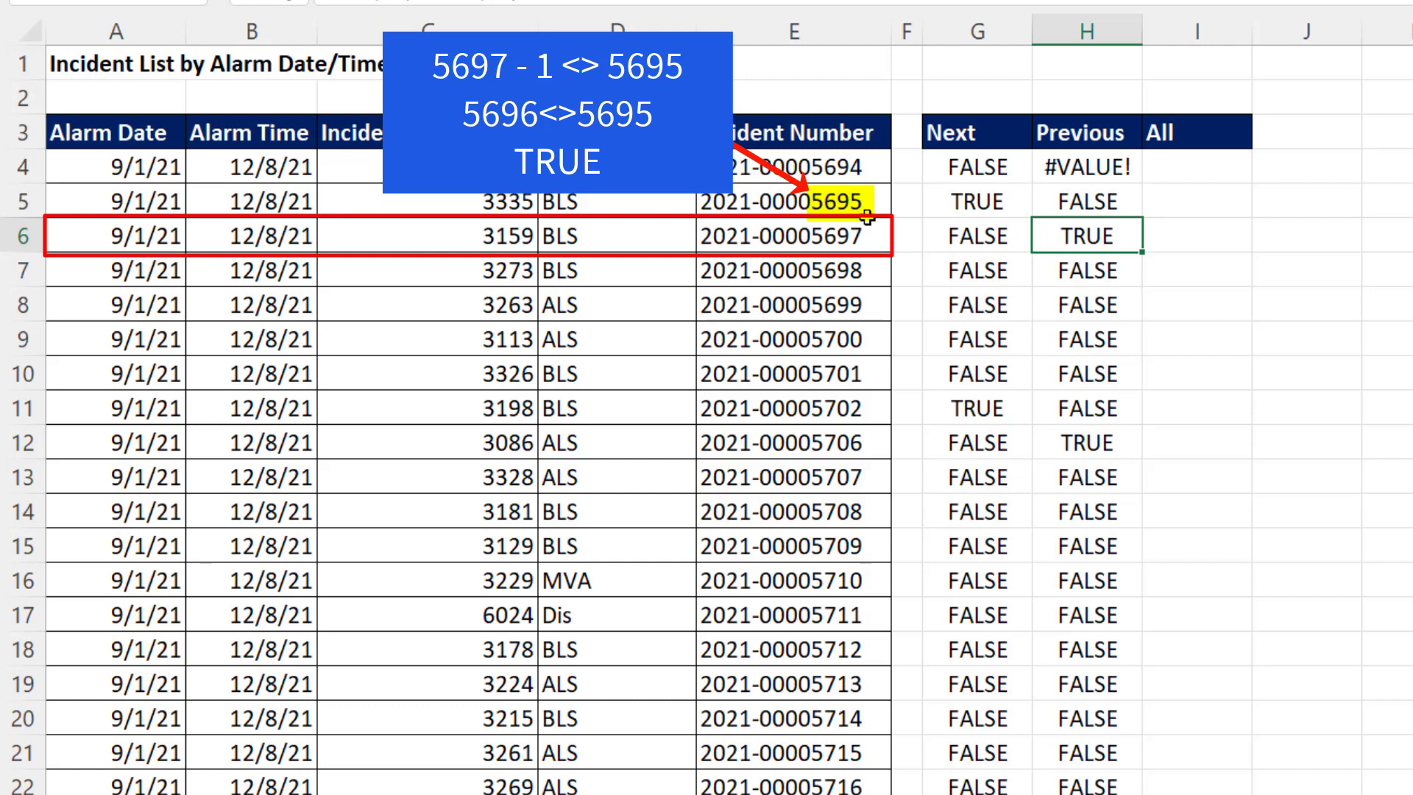
click(1119, 170)
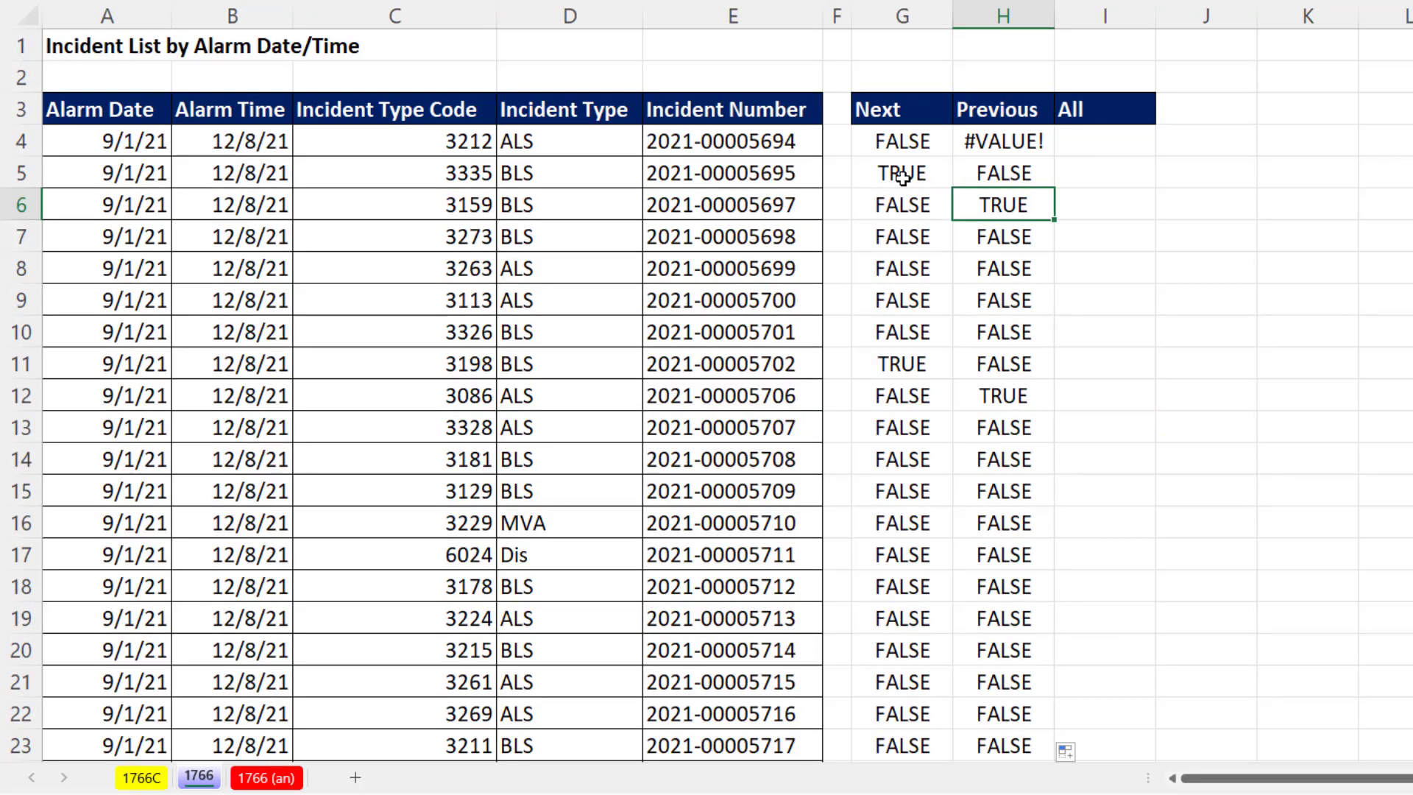
- Compare the Next and Previous results side by side in rows 5, 6 and 7 as inputs for an OR test
click(977, 202)
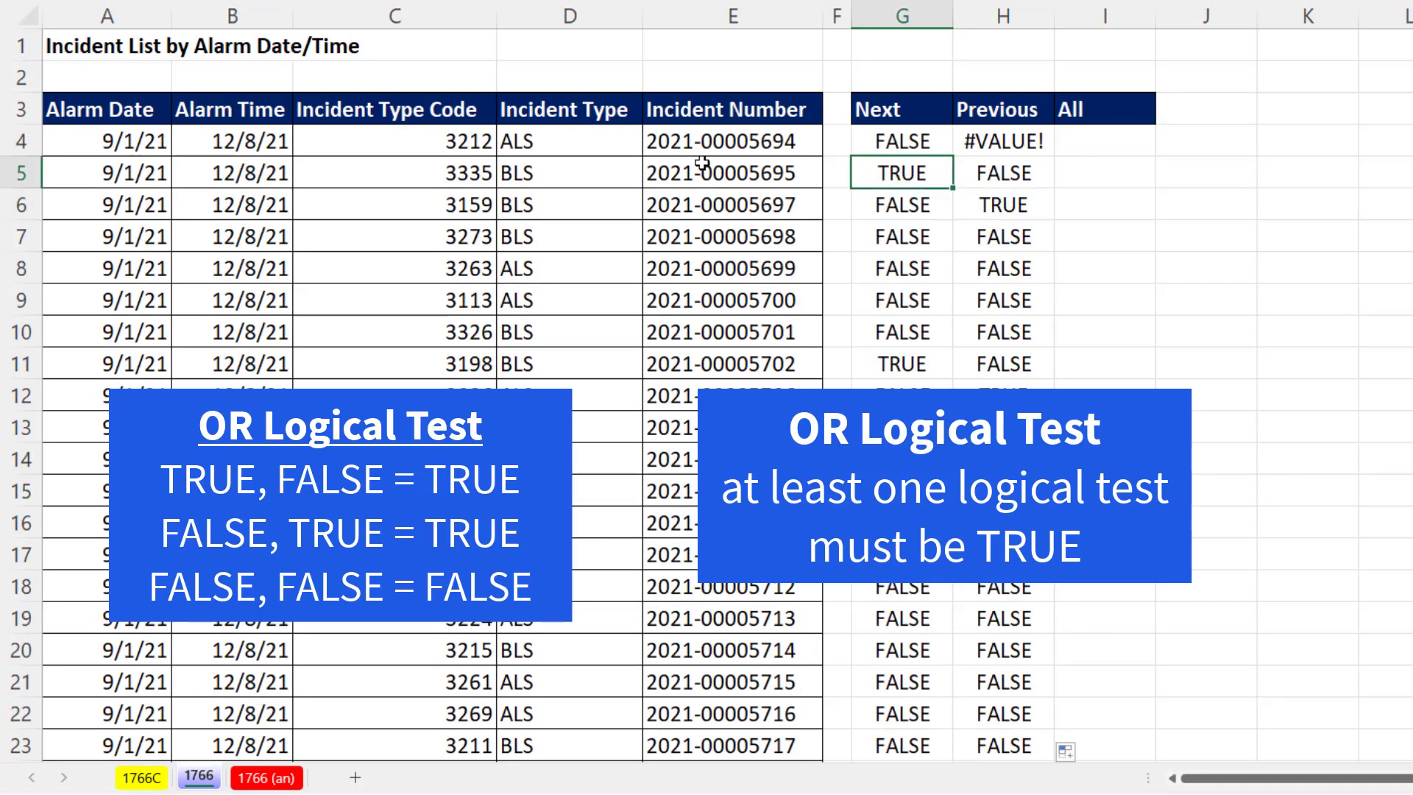
click(1014, 173)
click(910, 207)
click(1002, 206)
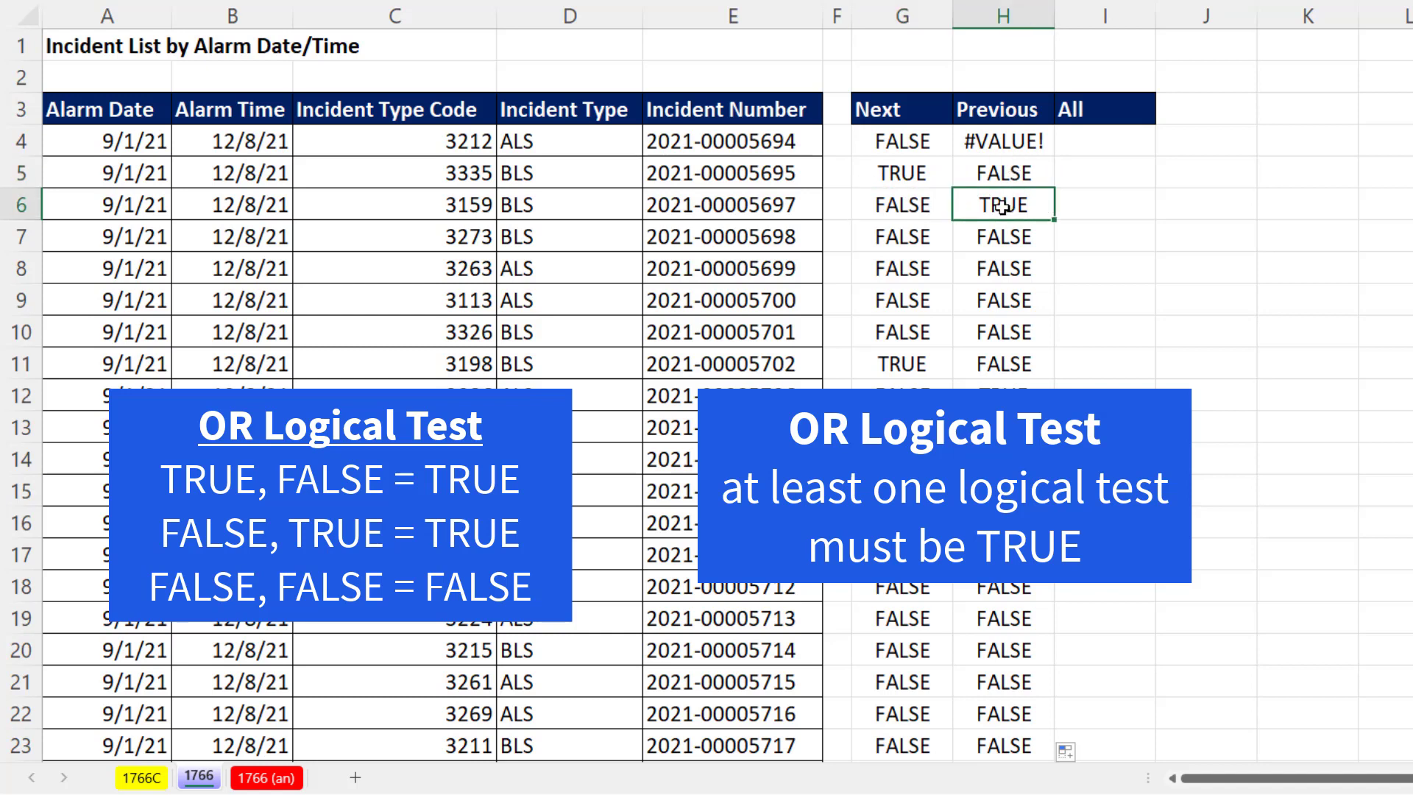
click(902, 237)
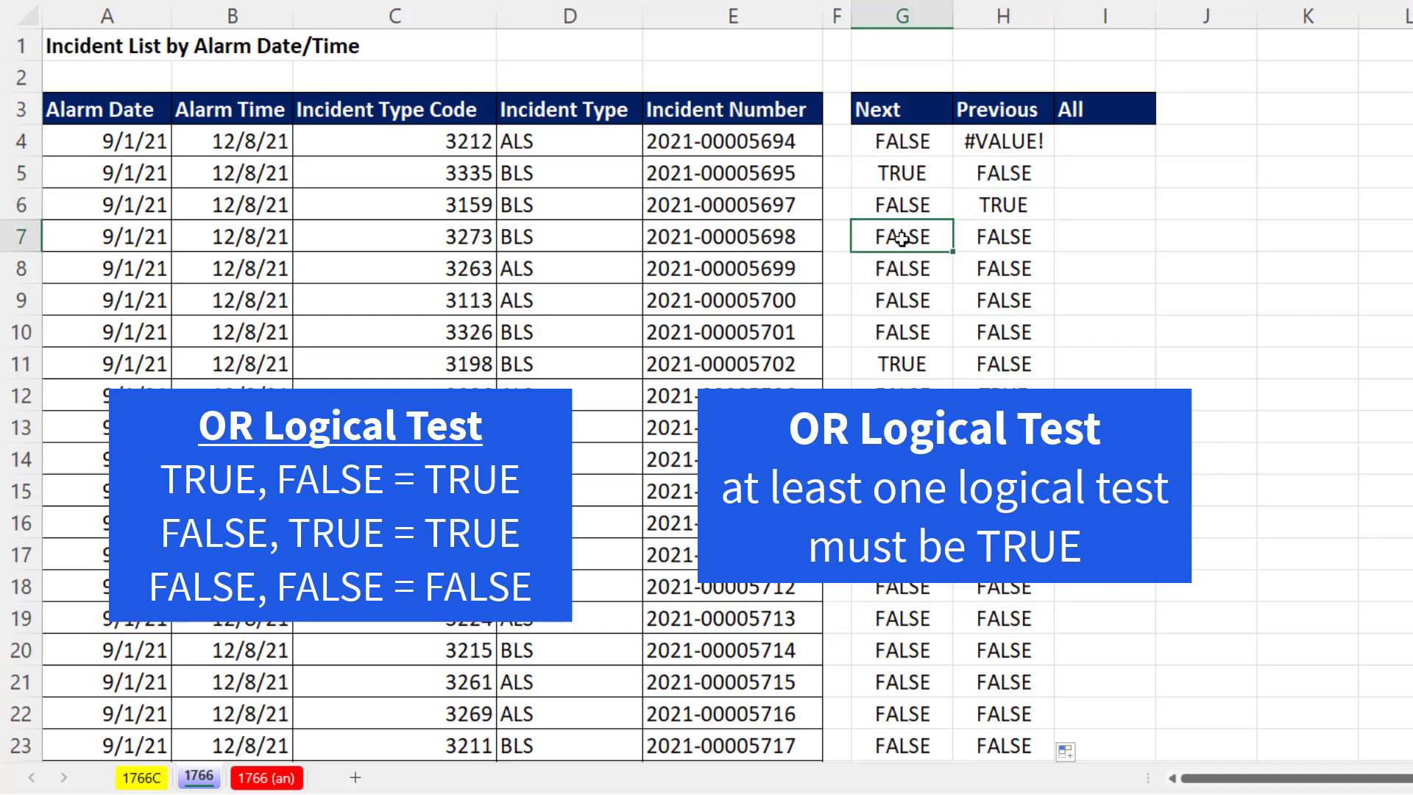
click(1019, 236)
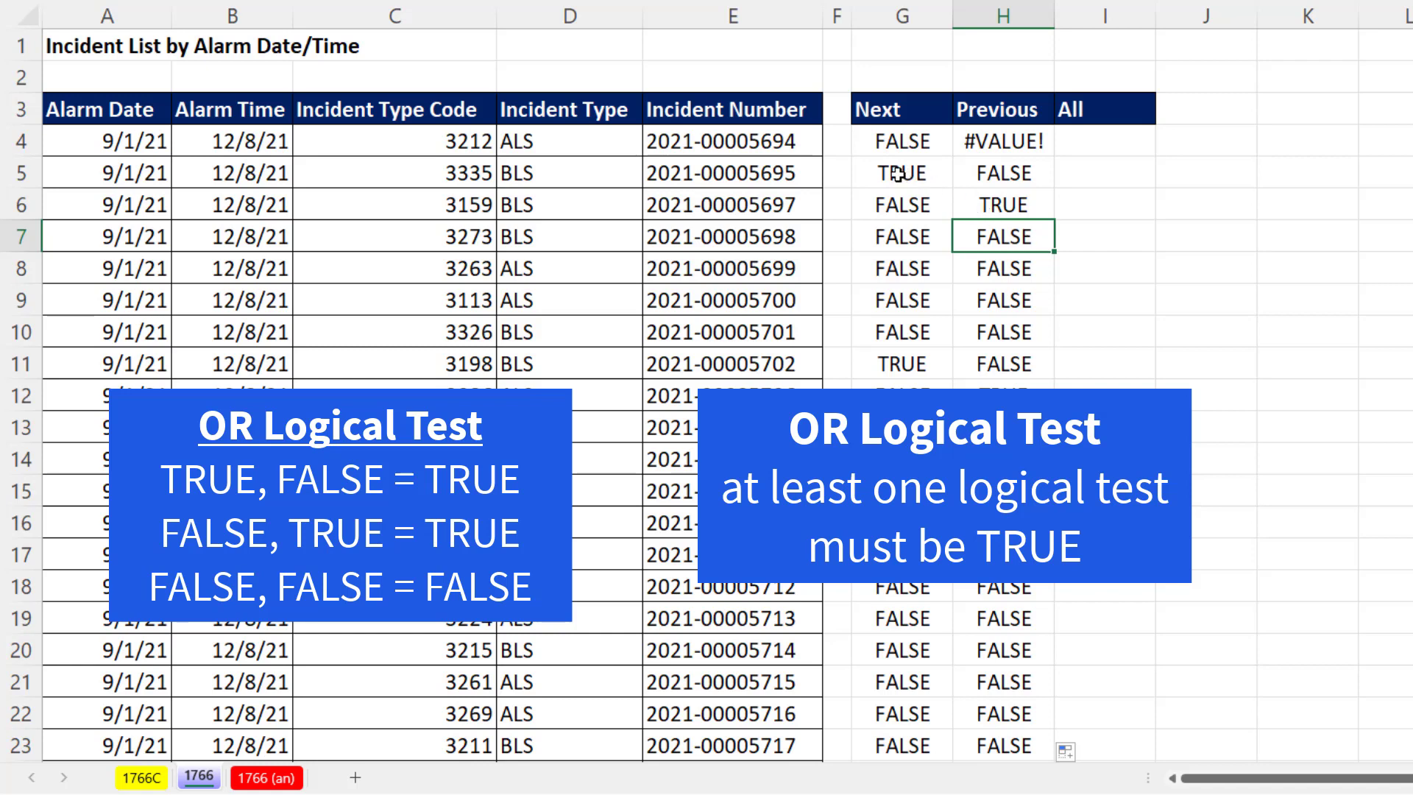
drag(903, 174, 981, 173)
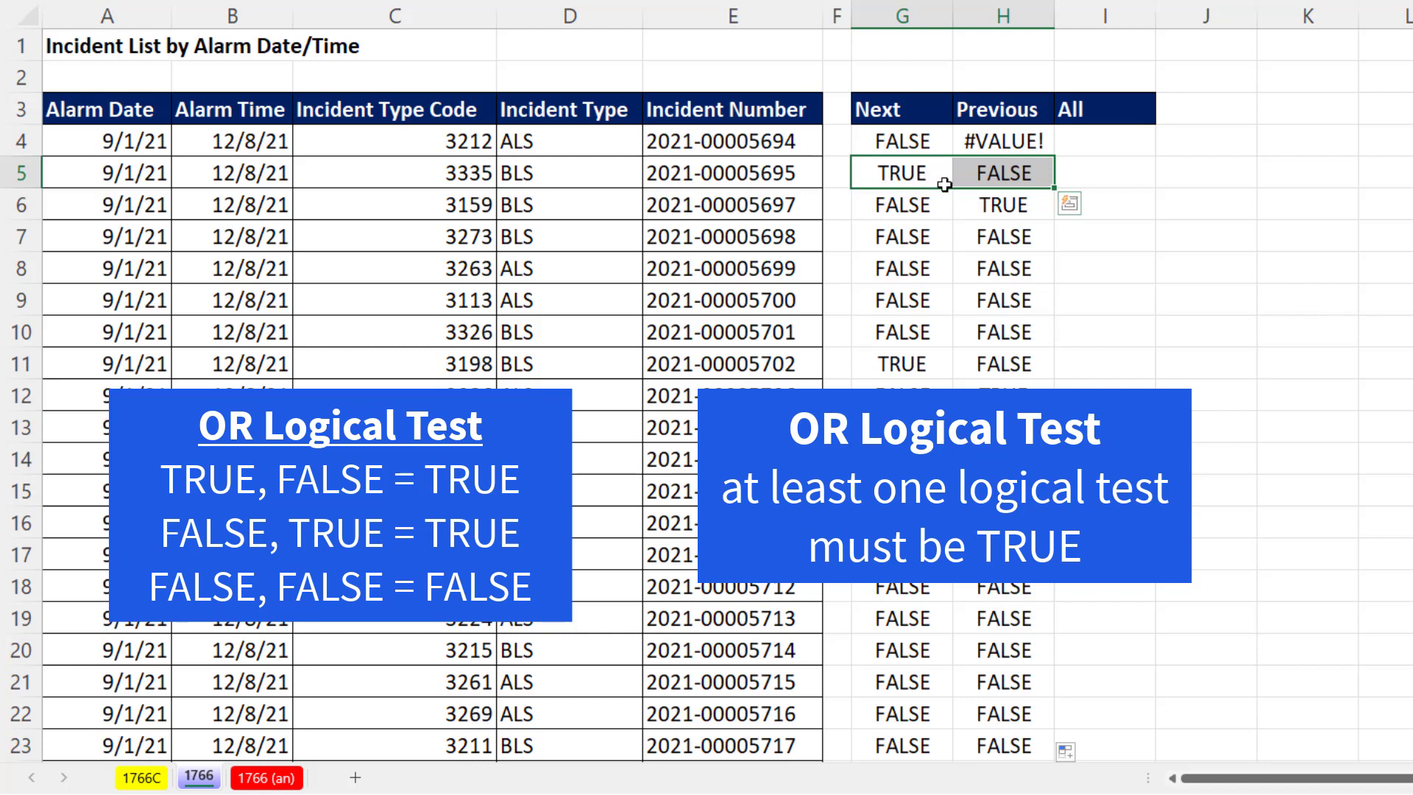
drag(905, 211, 1023, 237)
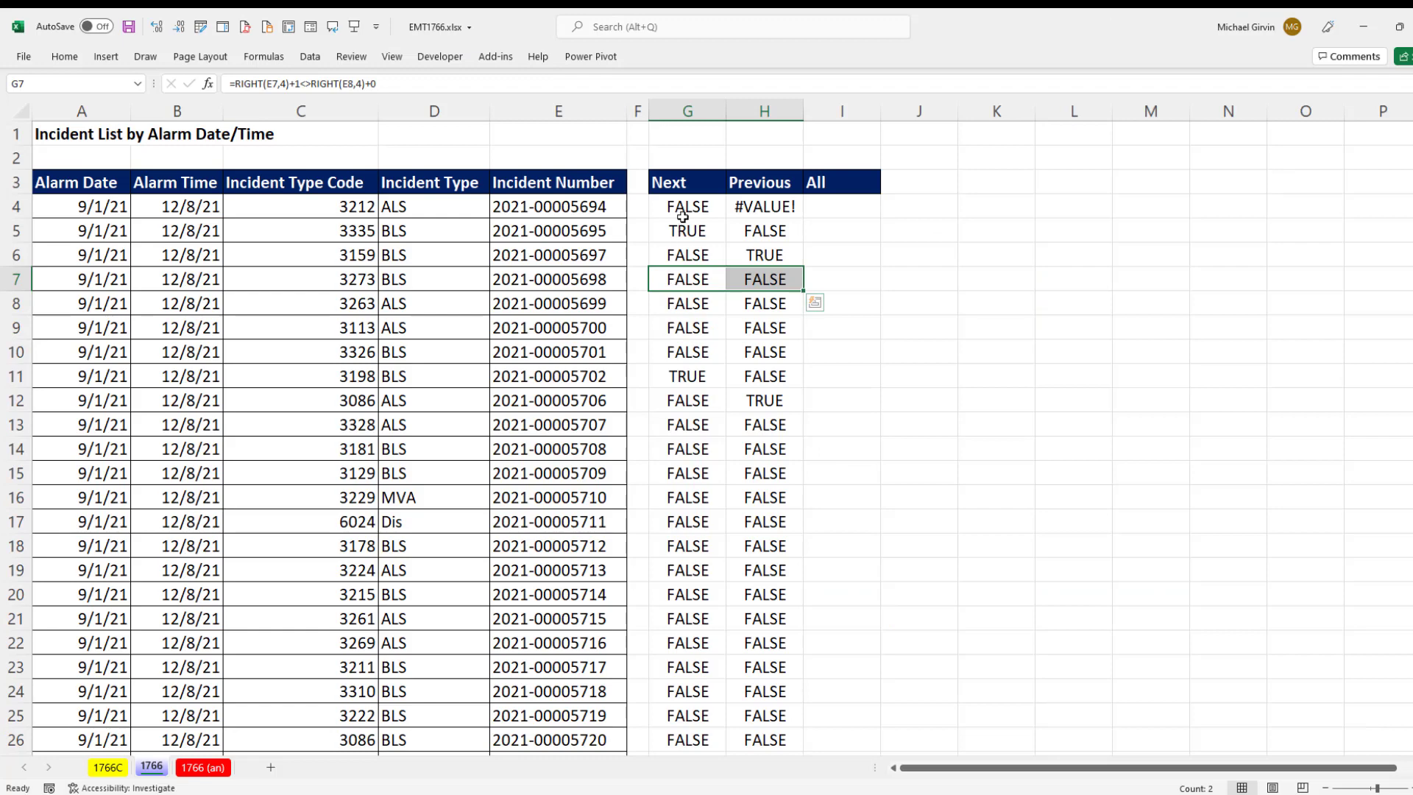
- Copy the G4 formula text without its equal sign, RIGHT(E4,4)+1<>RIGHT(E5,4)+0, to the Office Clipboard and display the clipboard
click(691, 204)
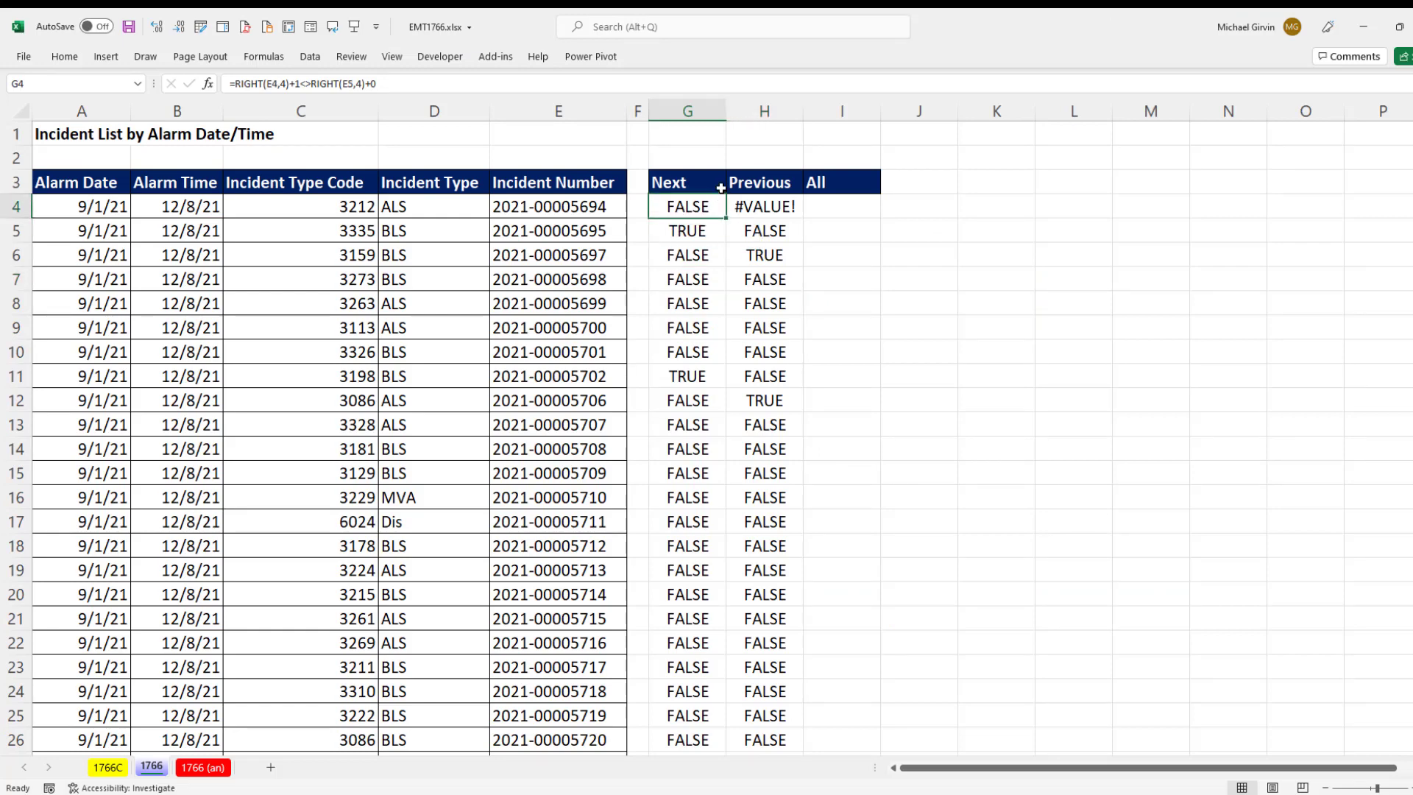
key(F2)
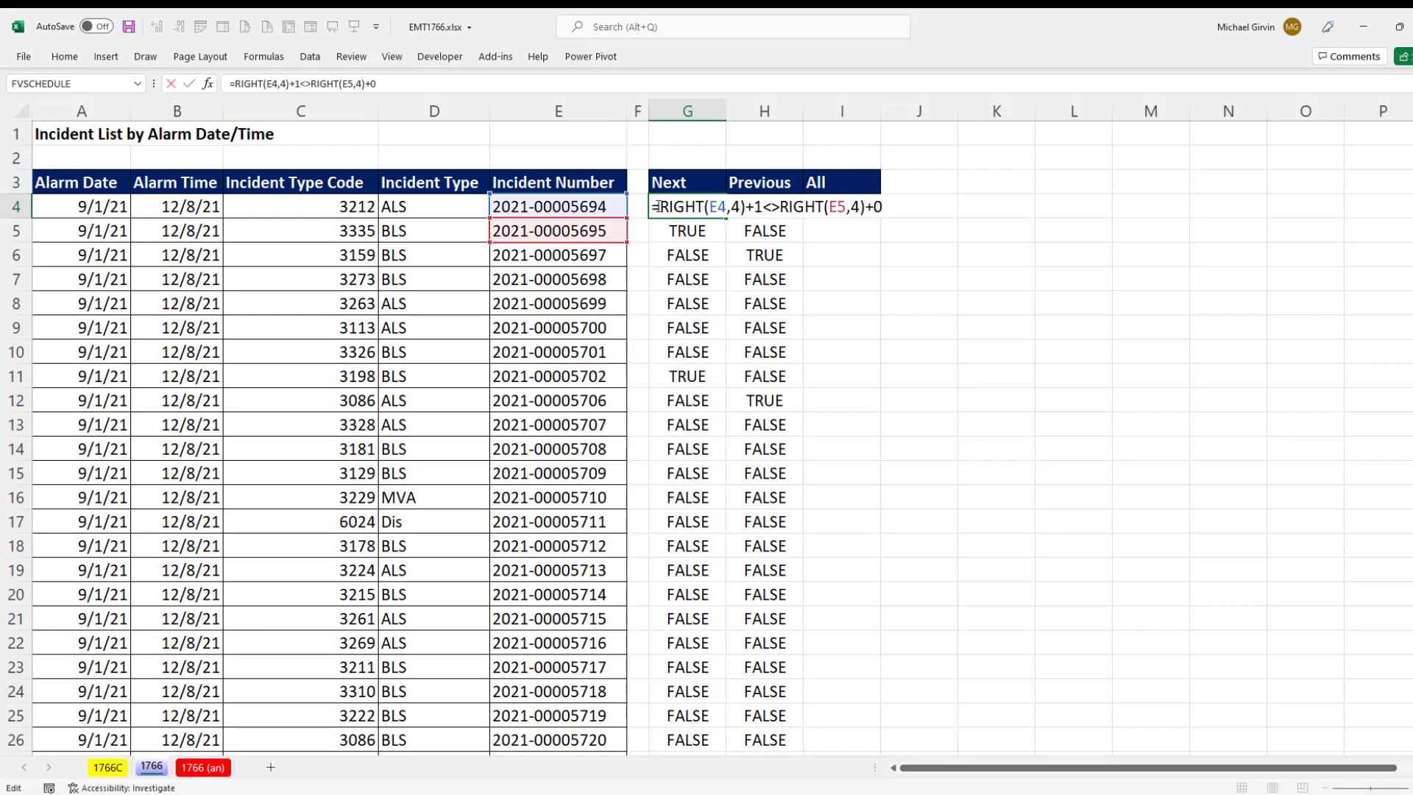
drag(663, 207, 892, 207)
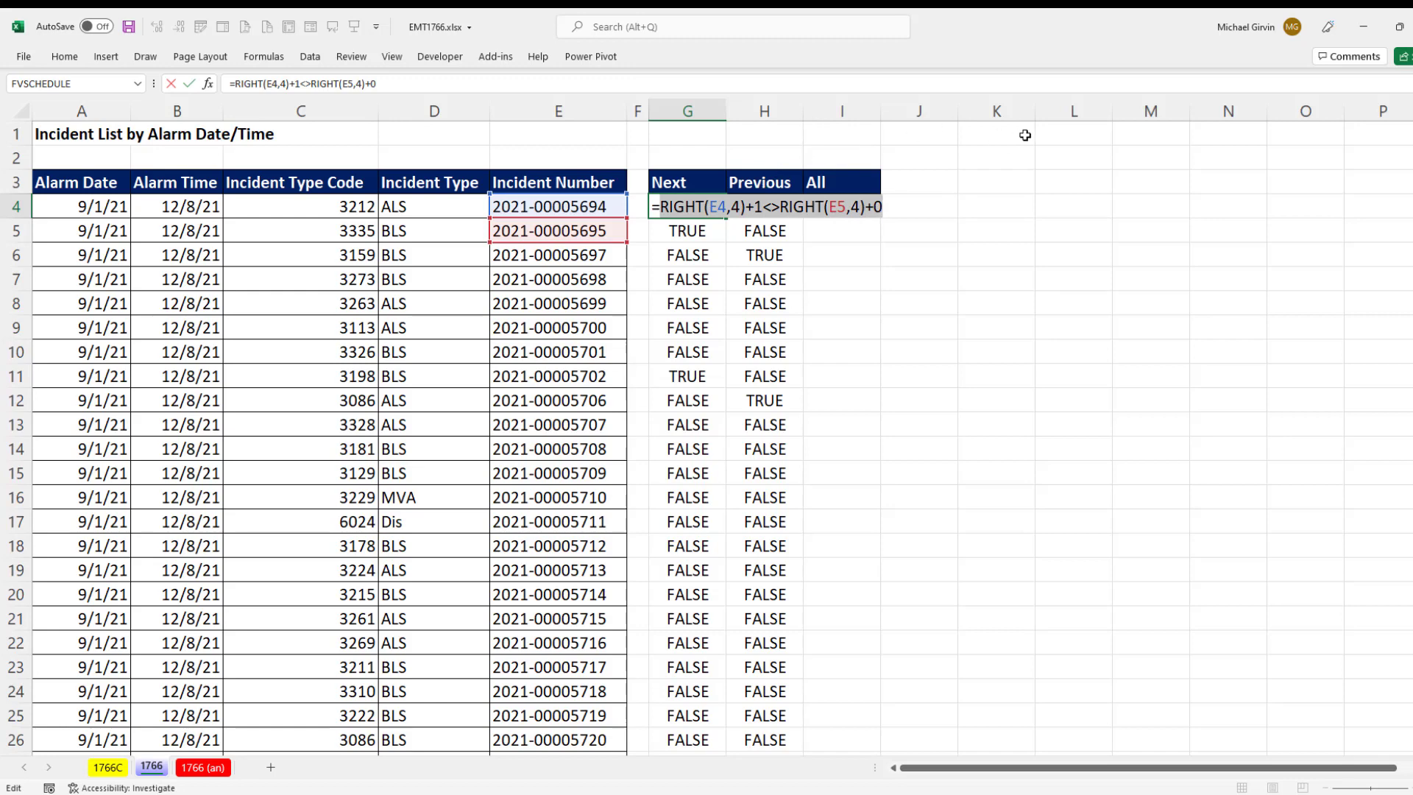
key(ctrl+c)
key(ctrl+c)
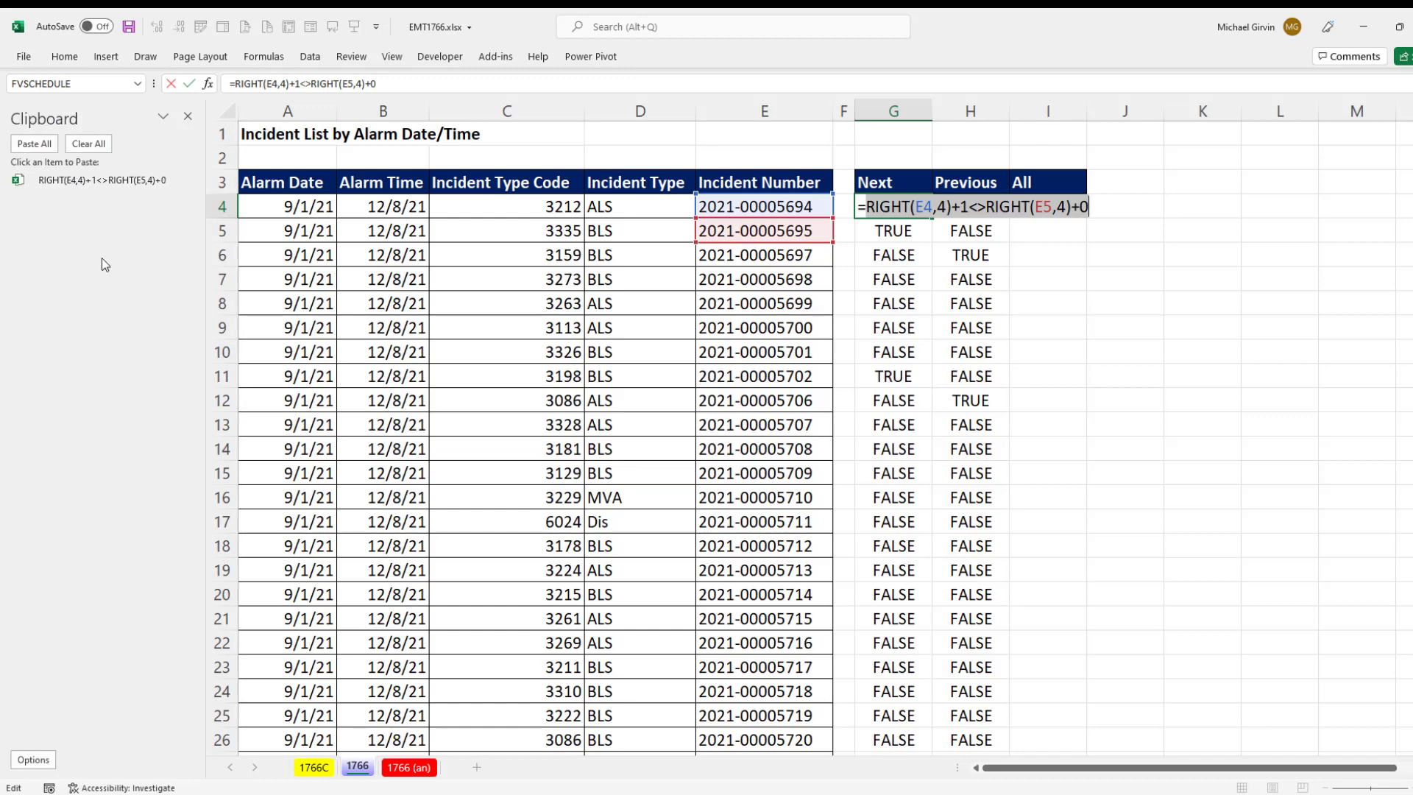
- Examine where the Office Clipboard is opened and which option shows it after copying twice
click(64, 57)
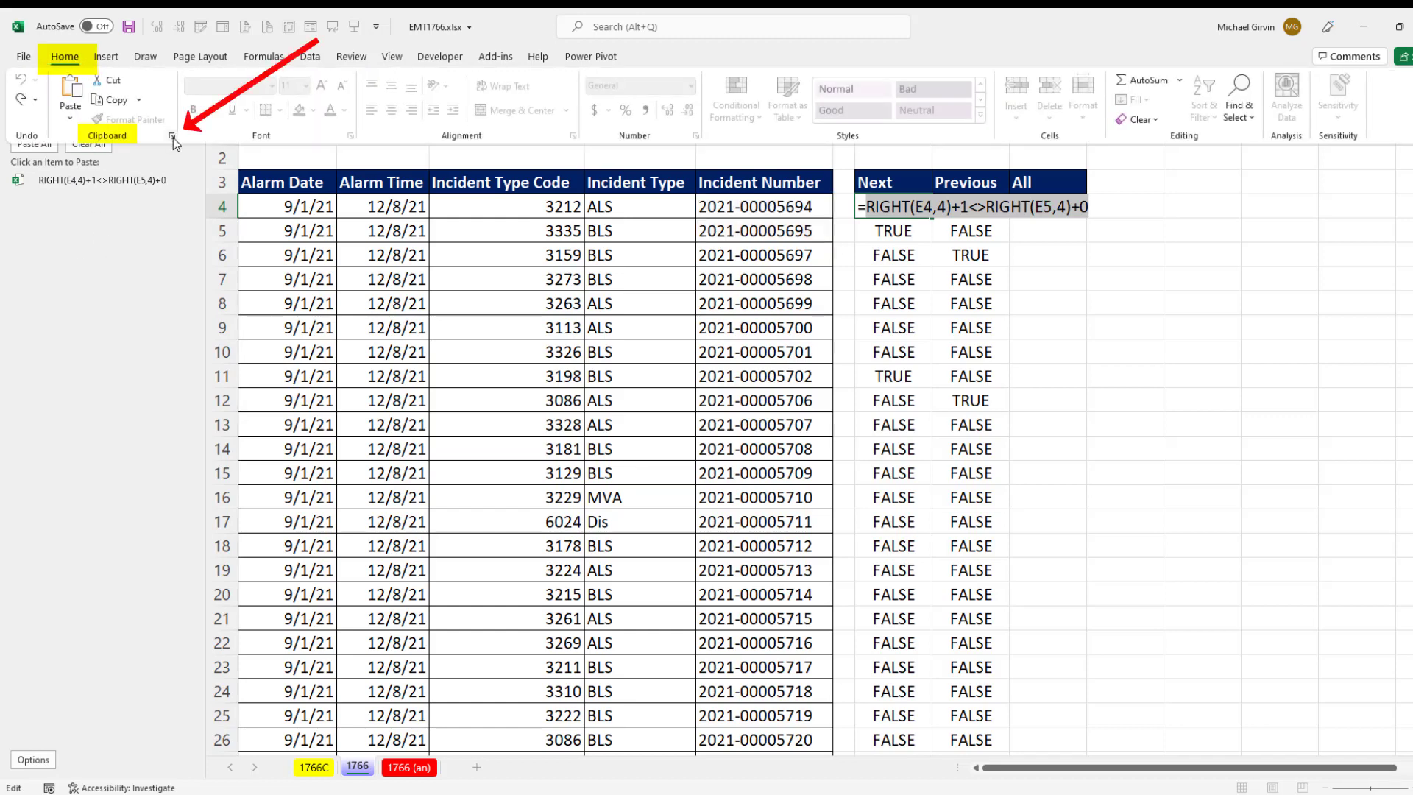
click(50, 763)
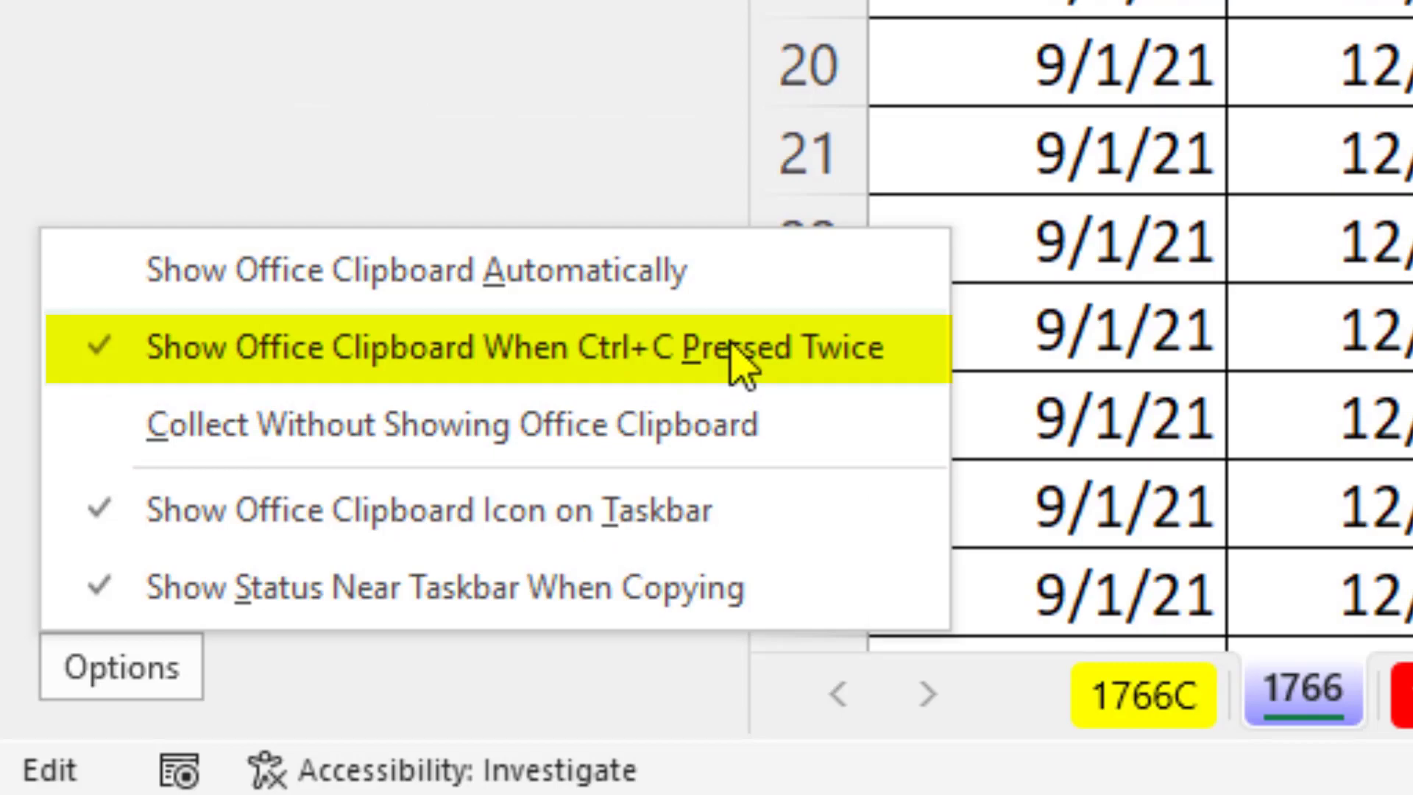
key(Escape)
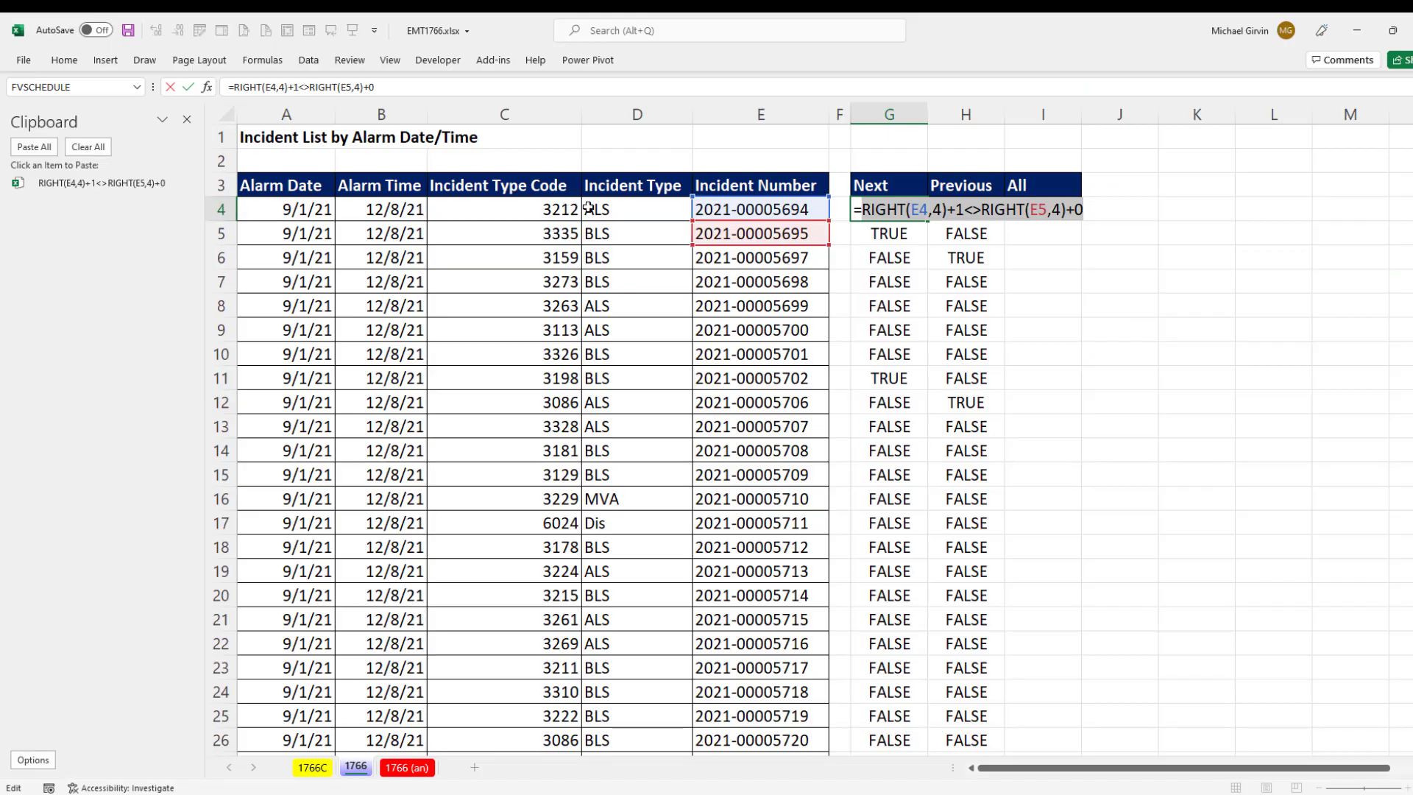
- Copy the H4 formula text without its equal sign, RIGHT(E4,4)-1<>RIGHT(E3,4)+0, to the Office Clipboard, leaving the cell's formula as is
key(Tab)
key(F2)
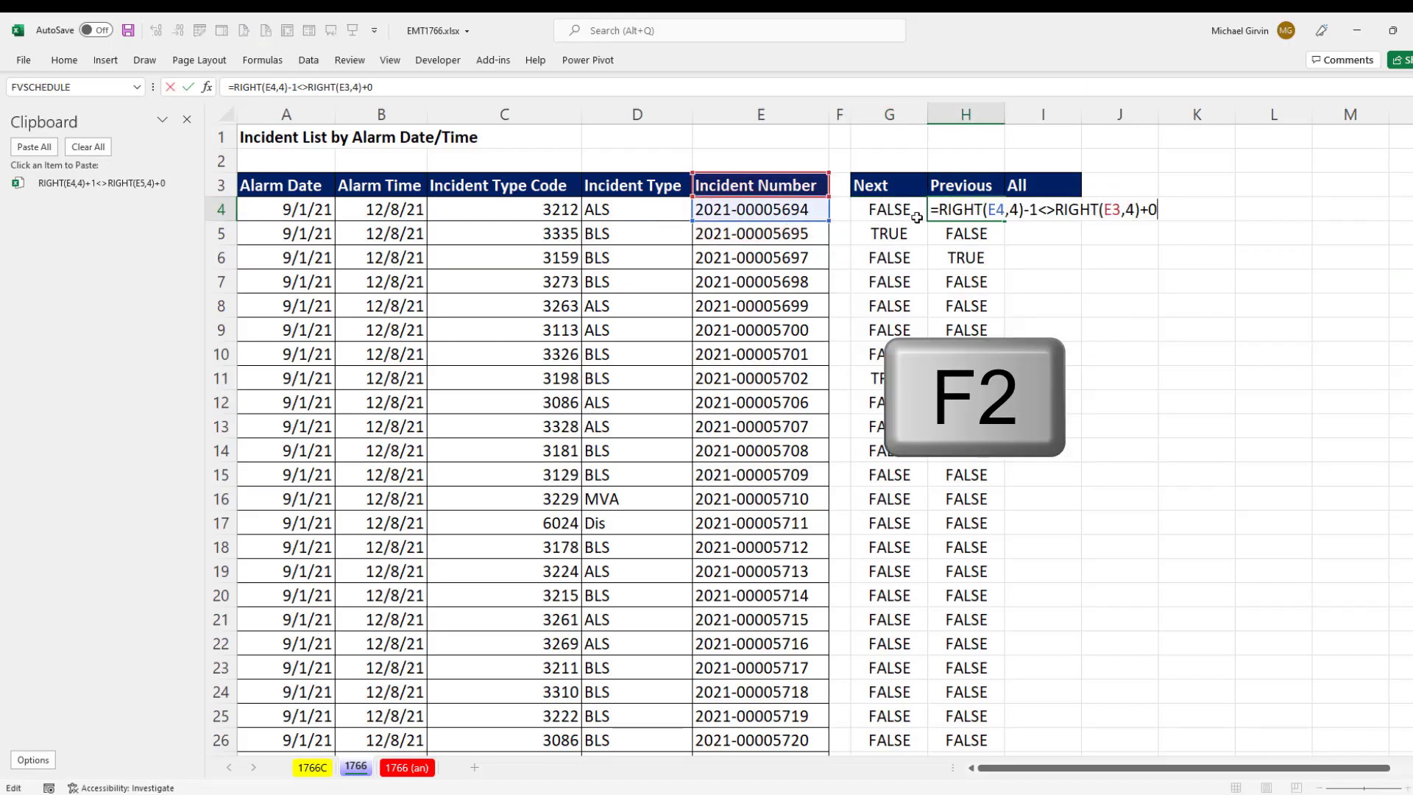
drag(946, 211, 1158, 211)
key(ctrl+c)
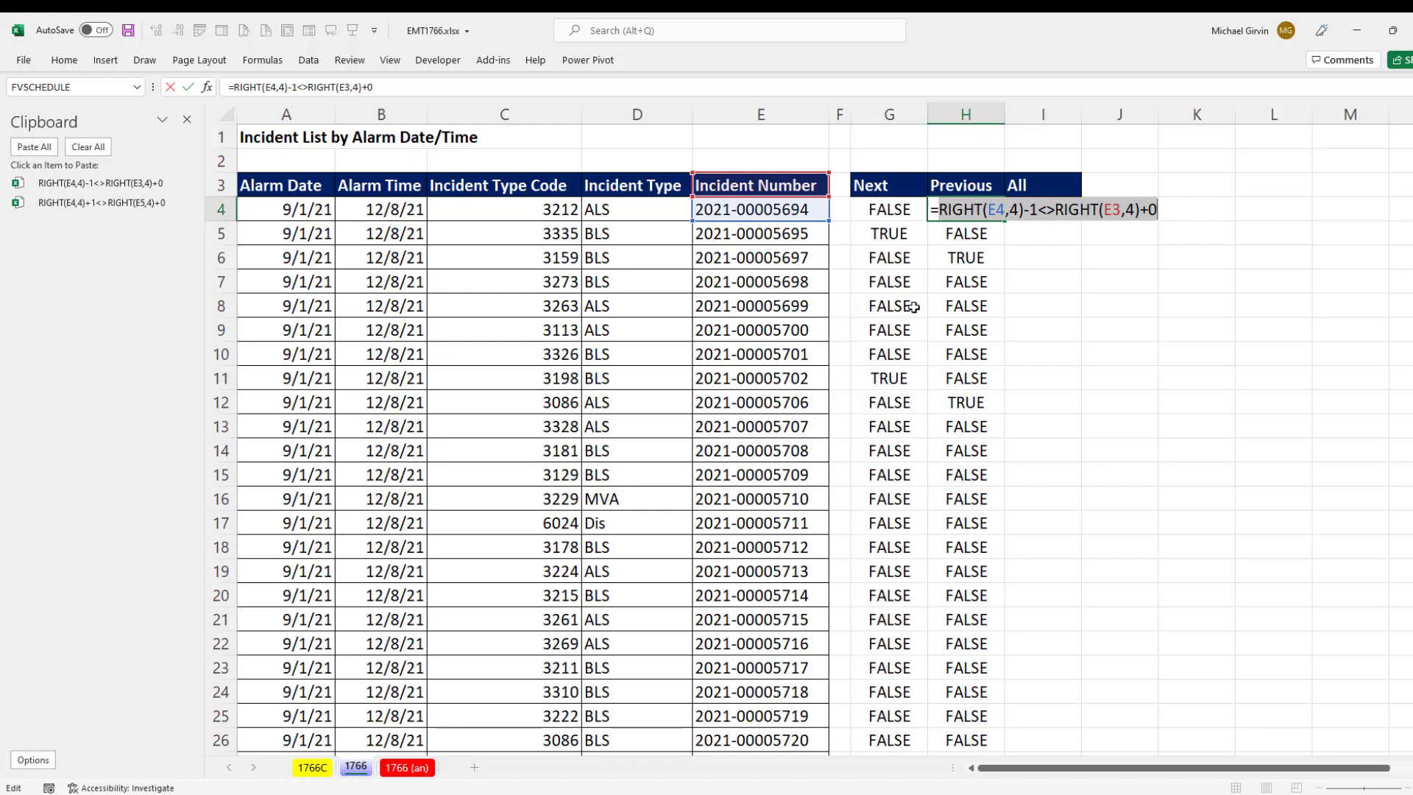
key(ctrl+Return)
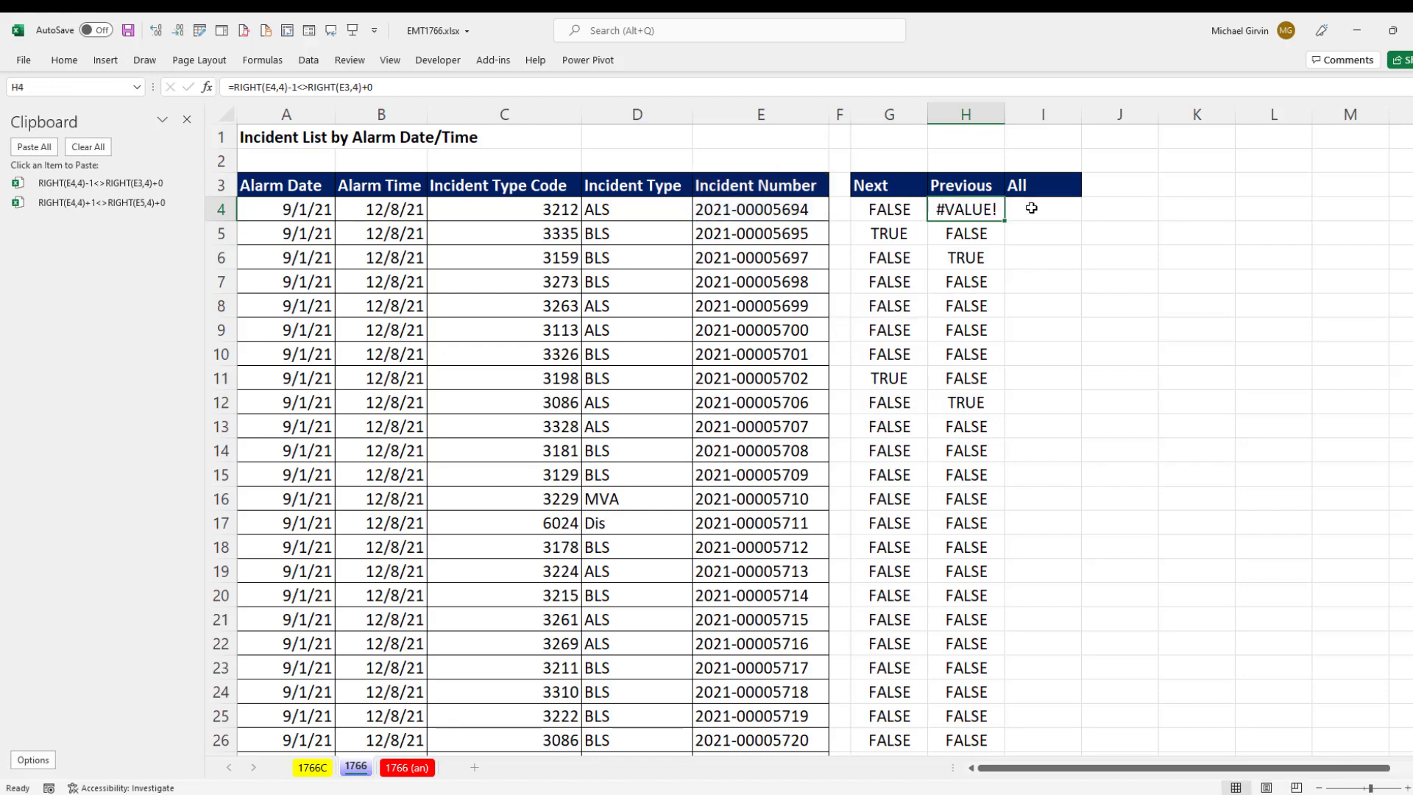
- Enter =OR(RIGHT(E4,4)+1<>RIGHT(E5,4)+0,RIGHT(E4,4)-1<>RIGHT(E3,4)+0) in I4 under All, pasting both tests from the Office Clipboard
click(1042, 209)
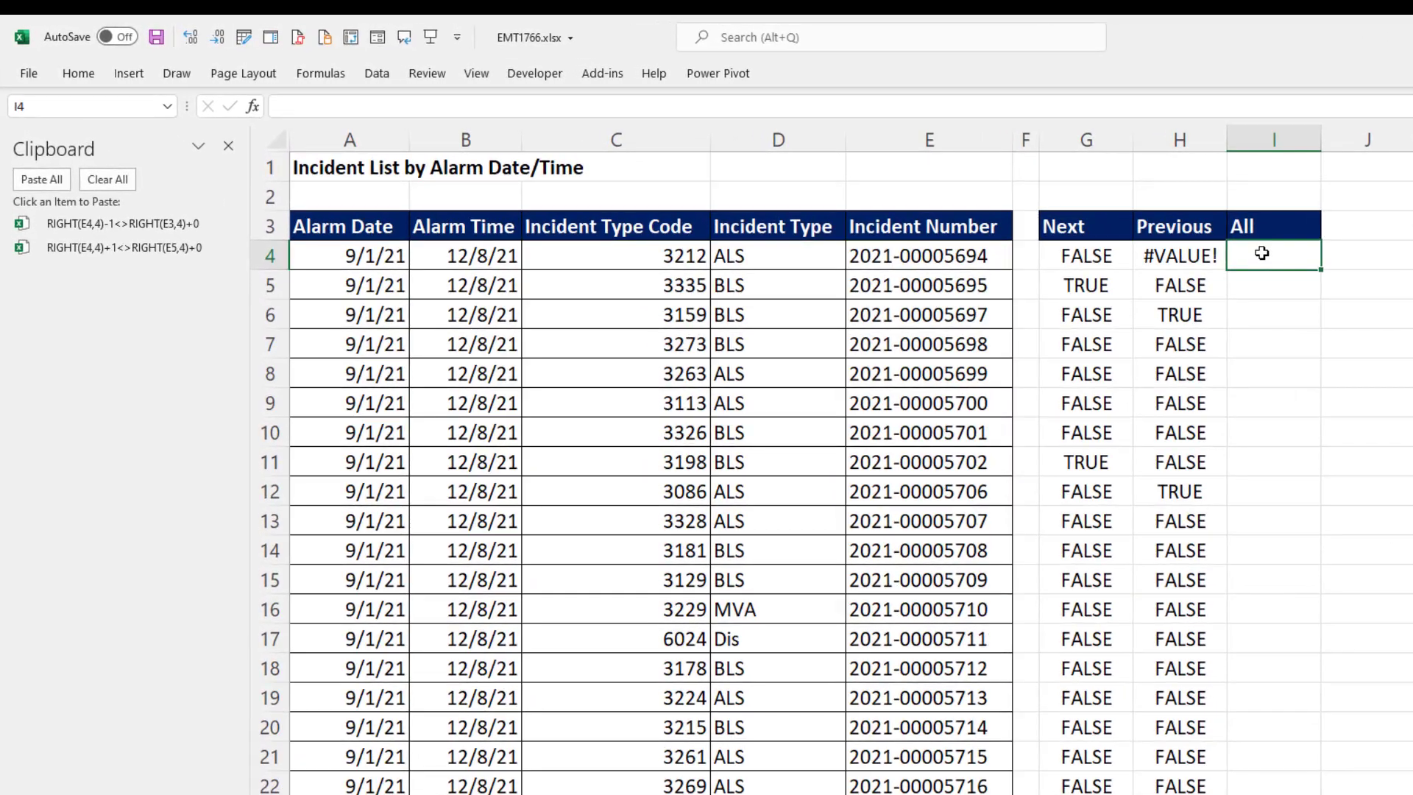
text(=or)
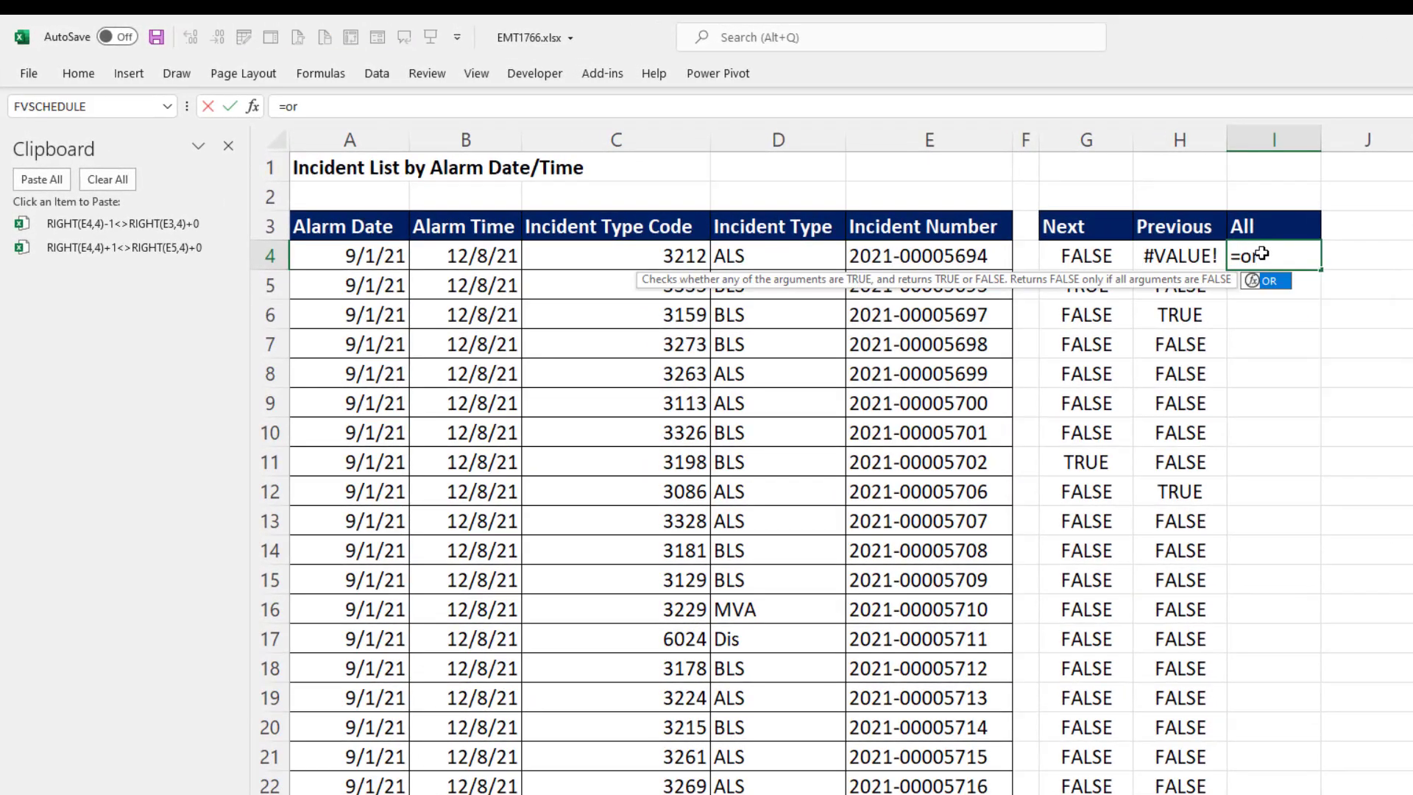
key(Tab)
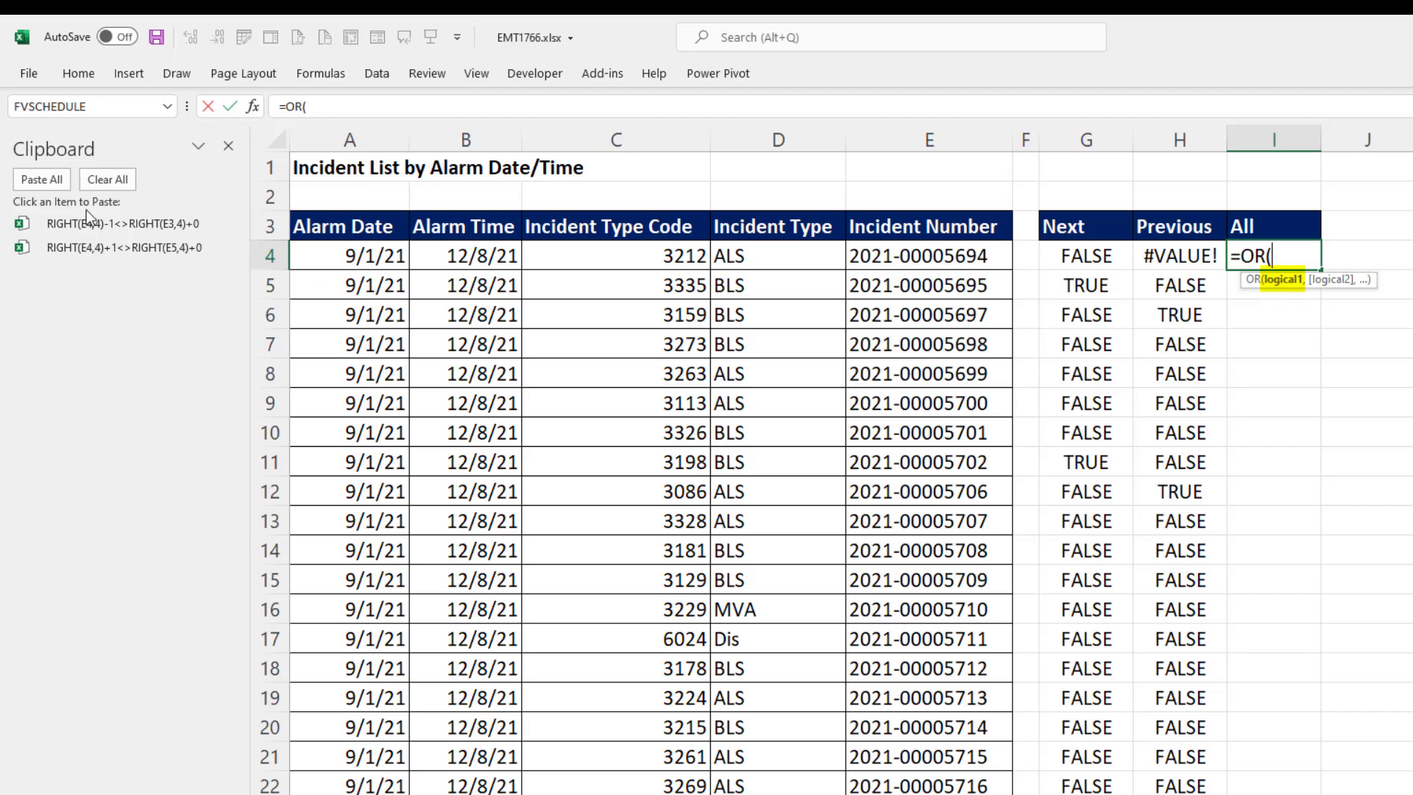
click(87, 254)
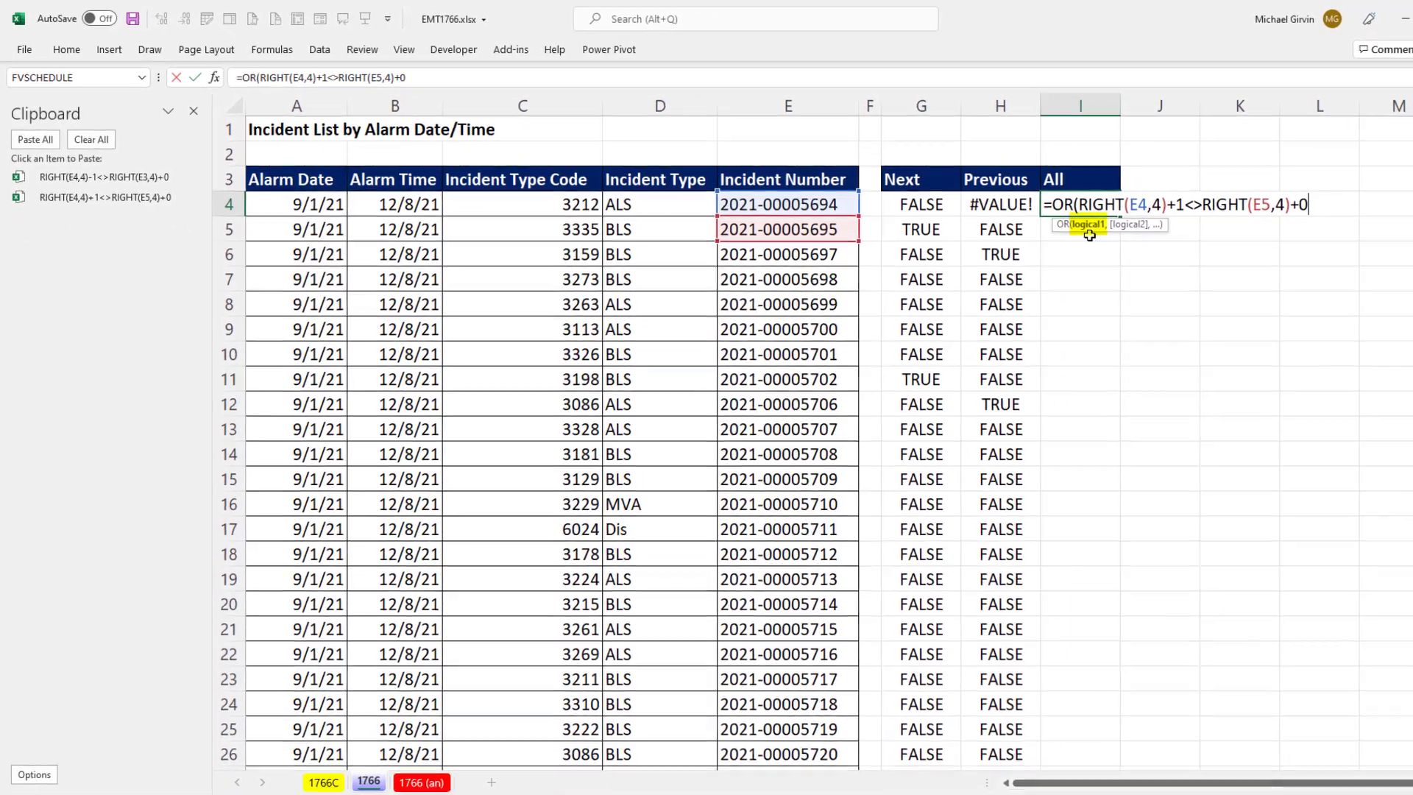
text(,)
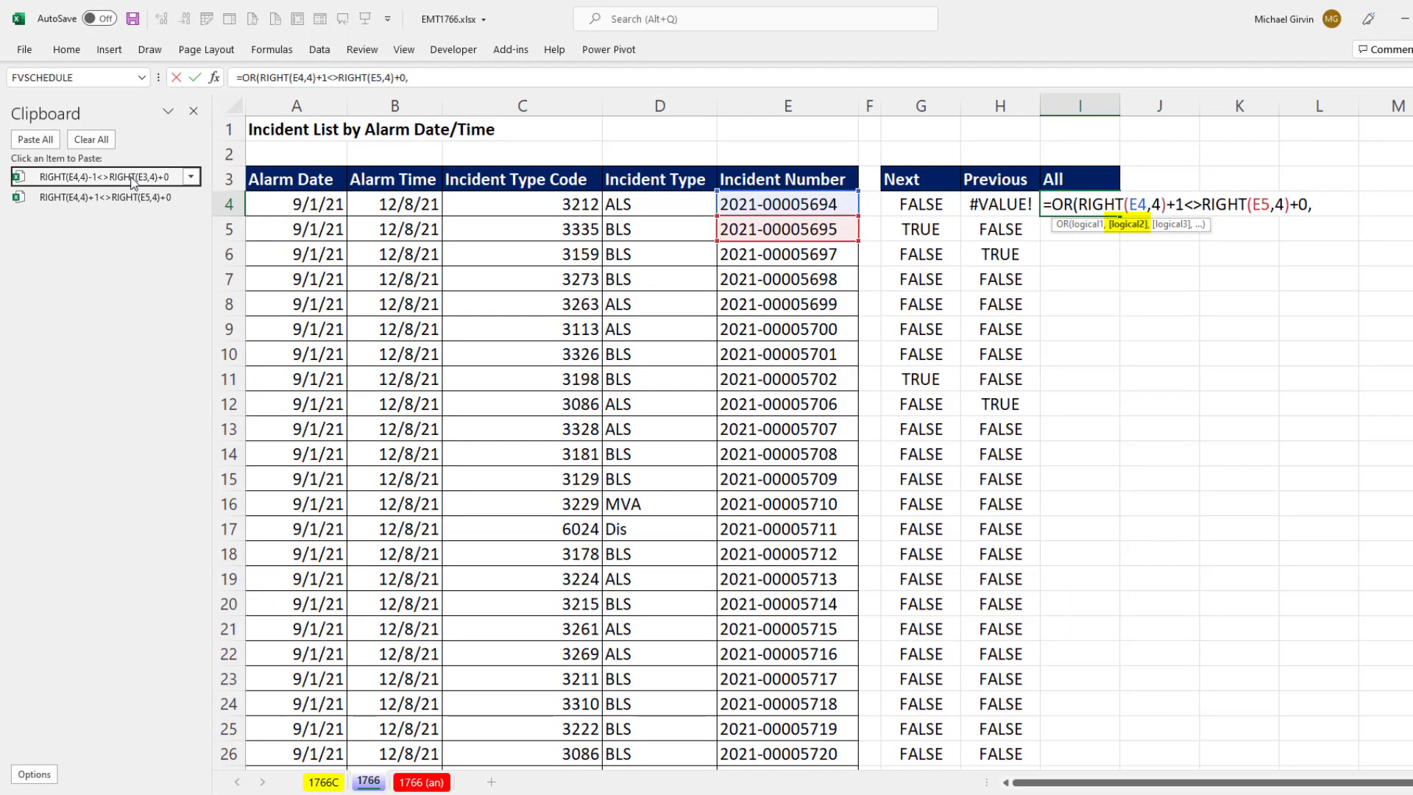
click(103, 177)
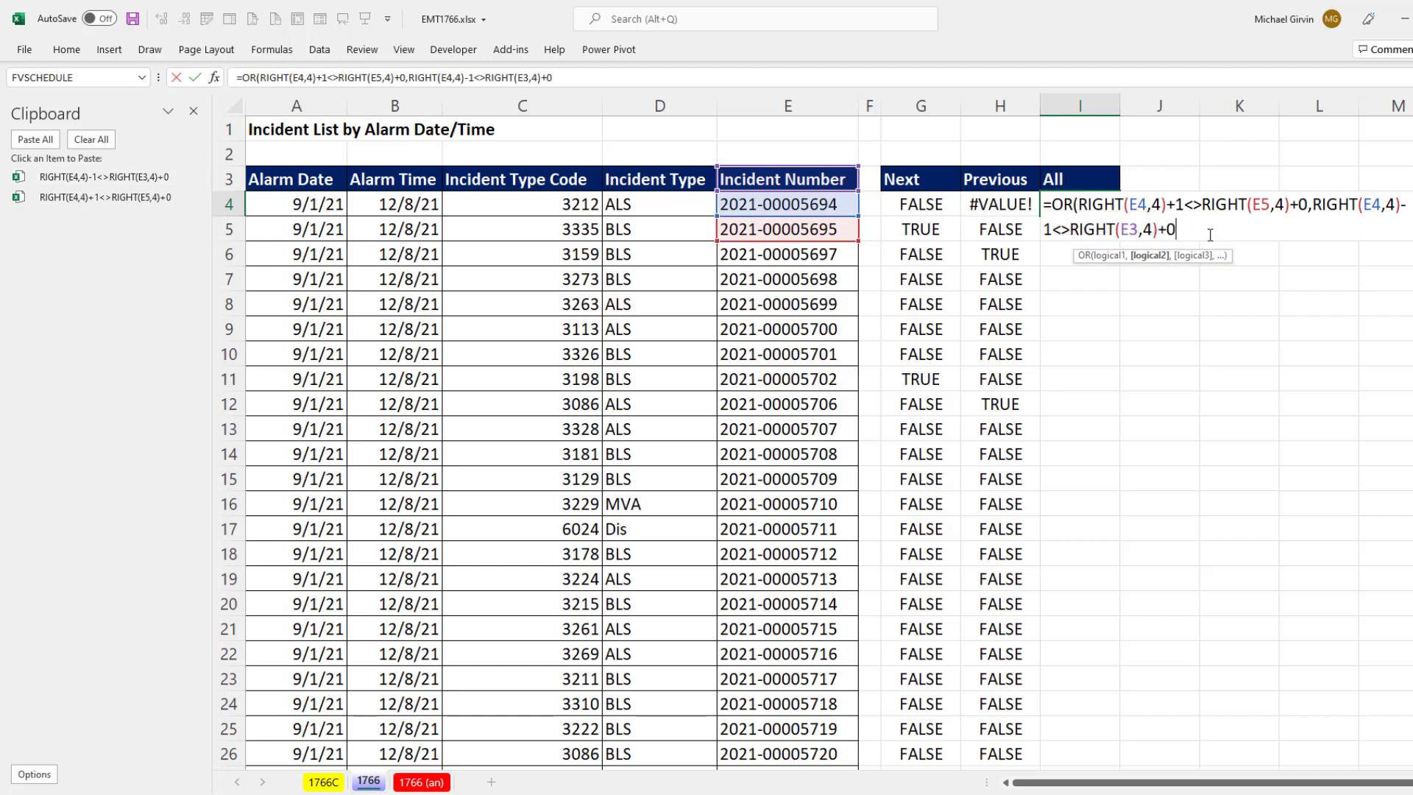
text())
key(ctrl+Return)
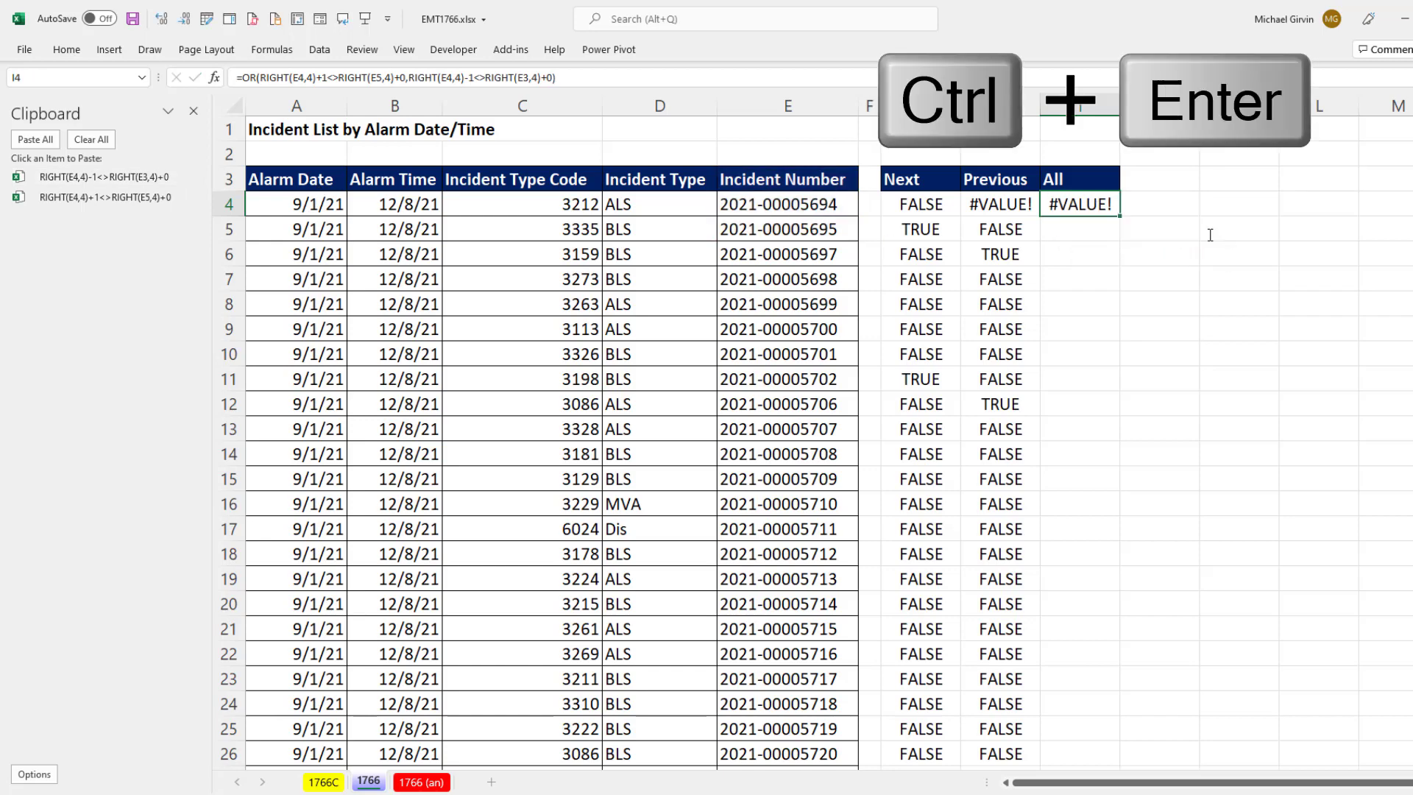
- Copy the I4 formula down the All column and check it against the incident numbers in rows 5, 6, 11 and 12
double_click(1116, 217)
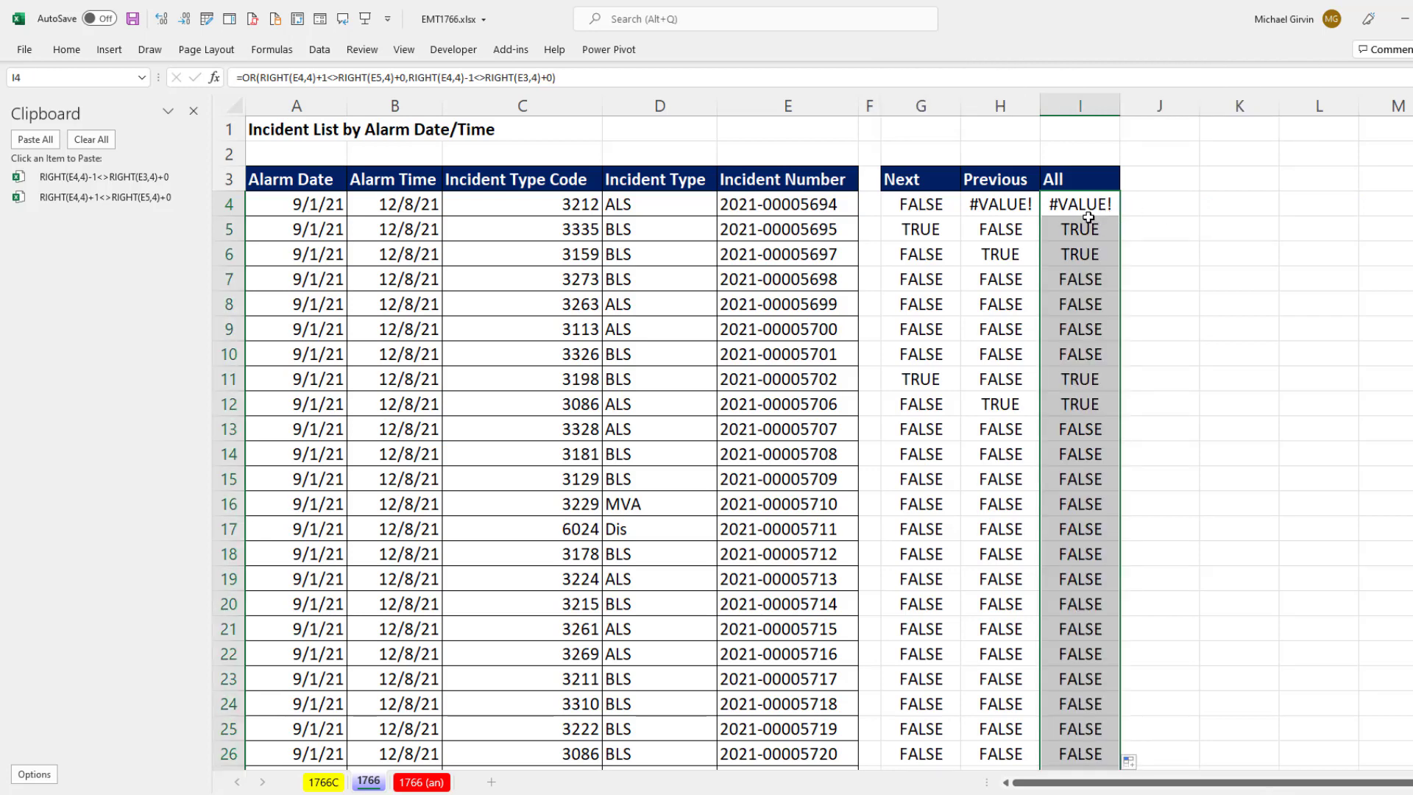
click(827, 228)
click(835, 256)
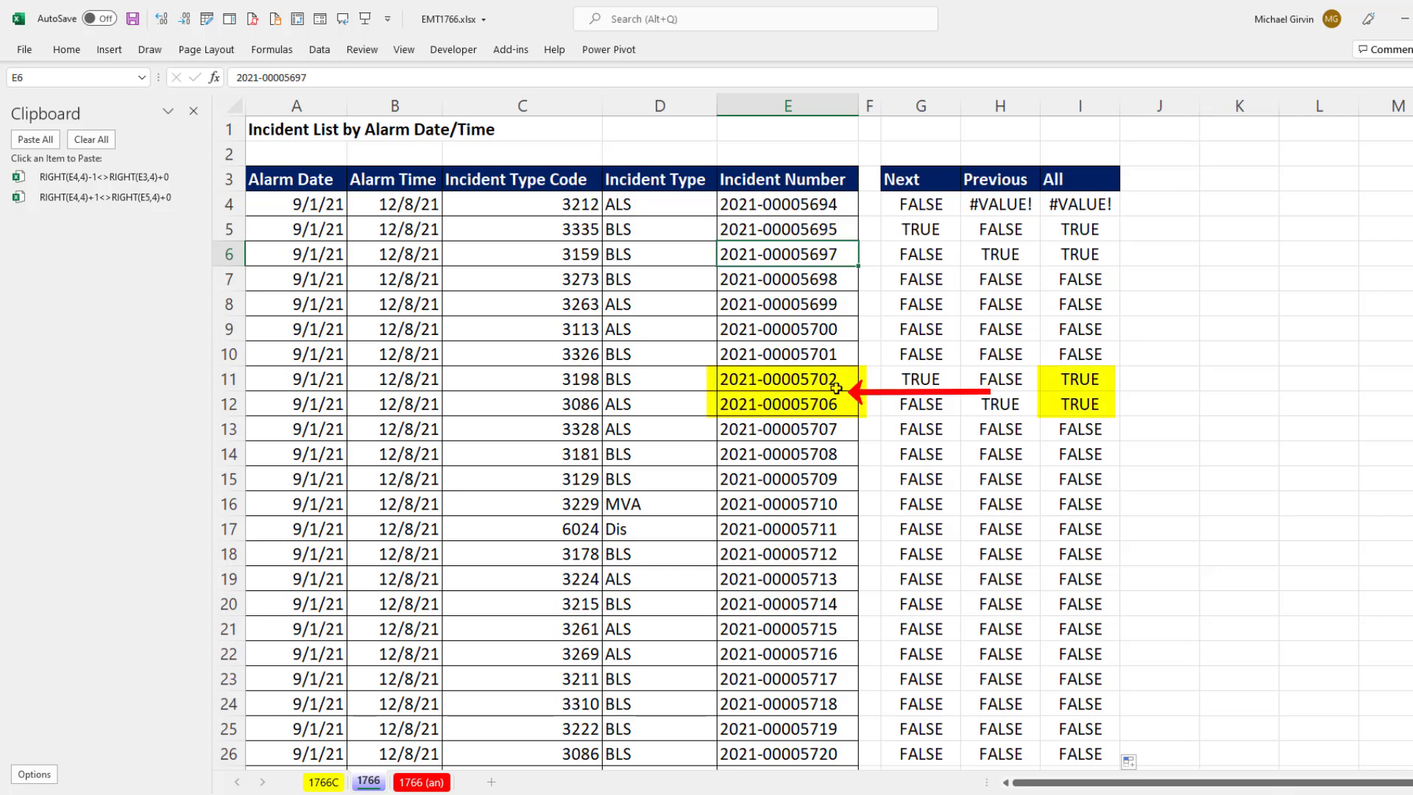
drag(828, 379, 828, 405)
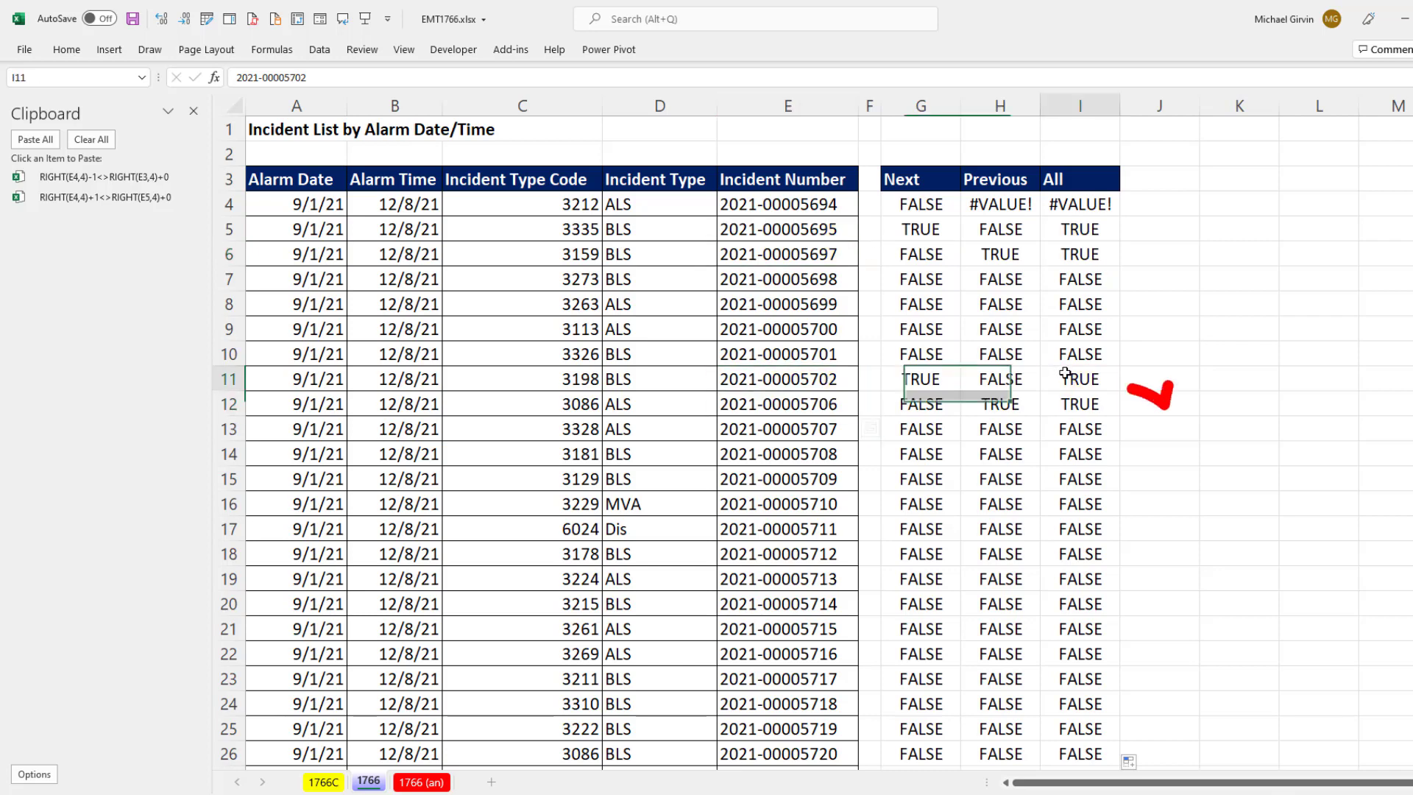
drag(1080, 379, 1079, 403)
- Review the cell references in the I4 formula against the table range and cells A4:E4 that conditional formatting must cover
click(1081, 202)
double_click(1081, 203)
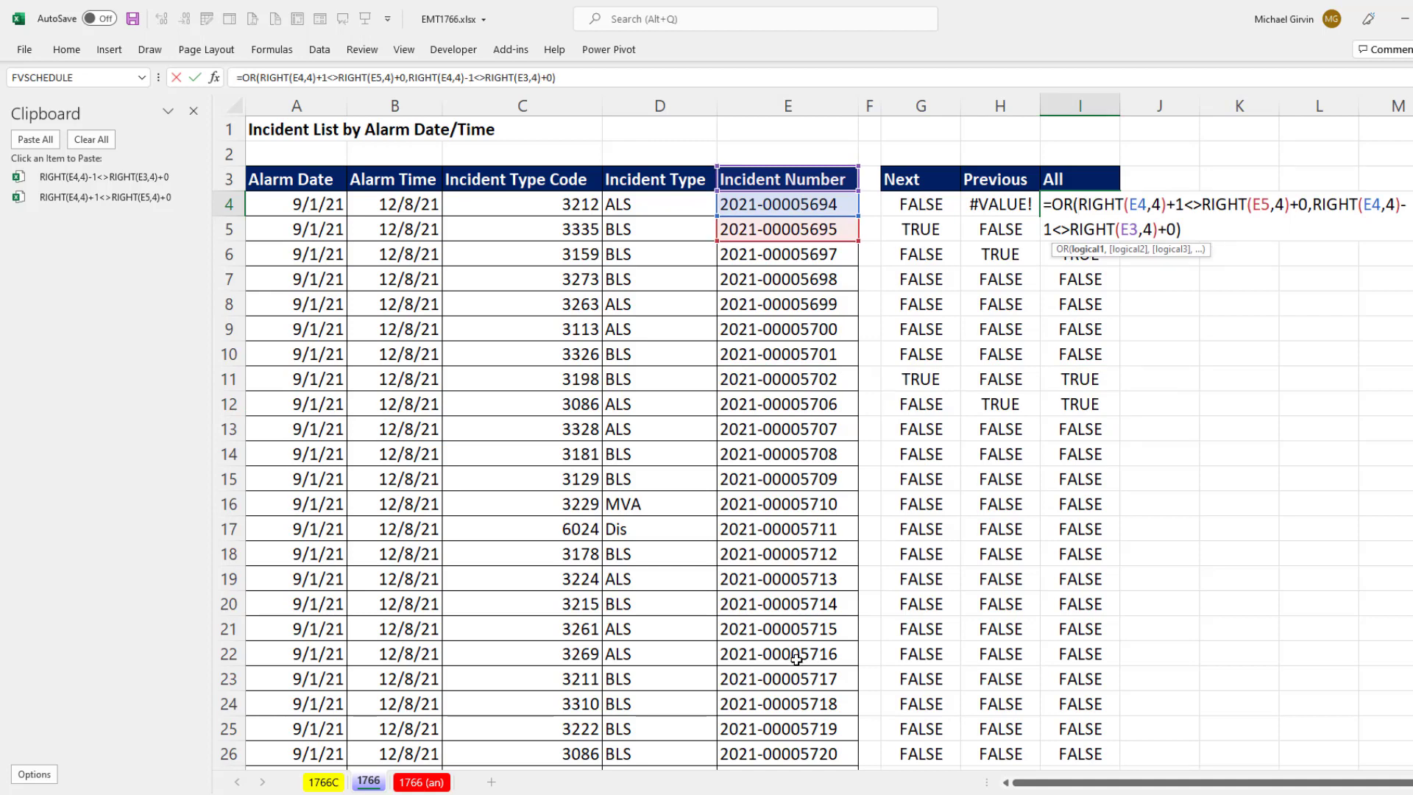
key(ctrl+Return)
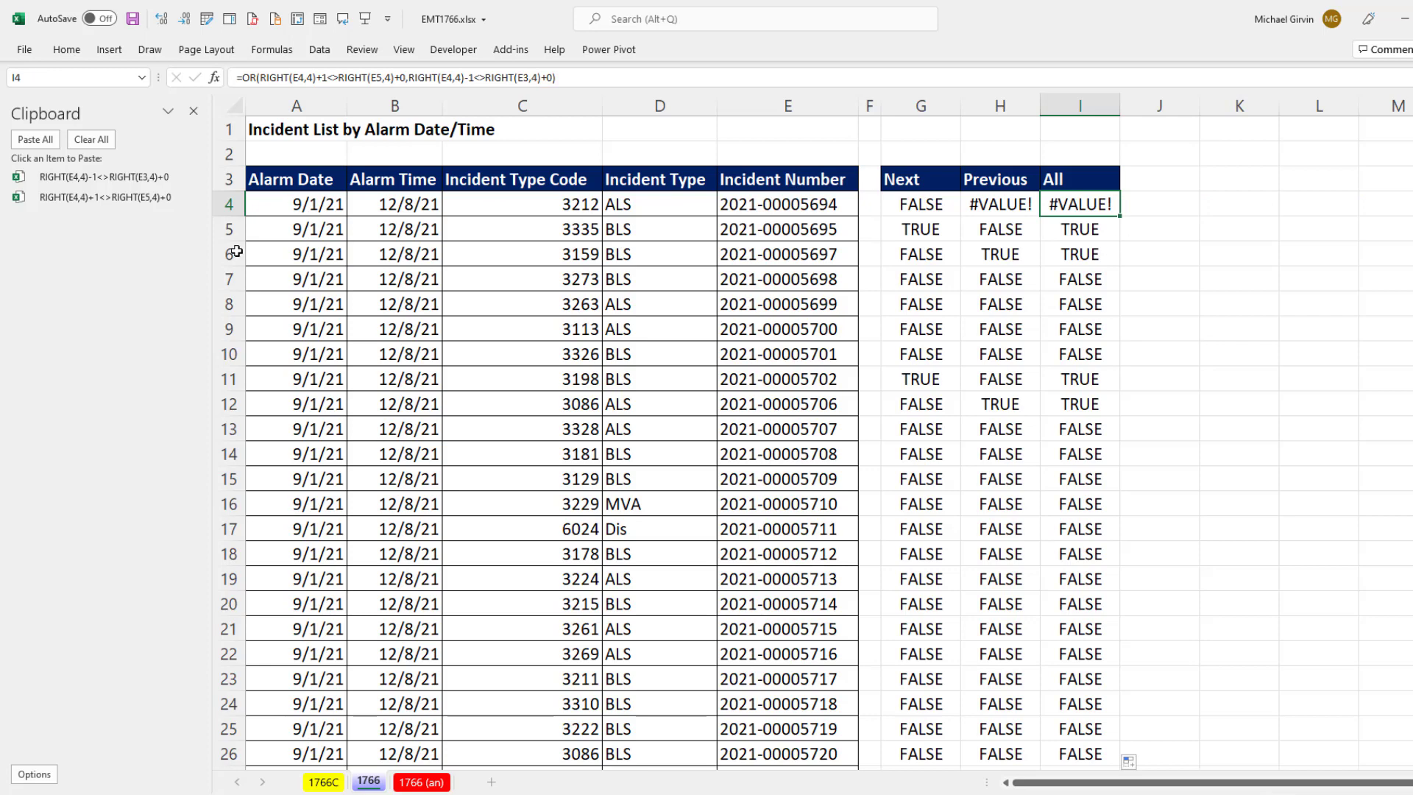
drag(279, 204, 787, 553)
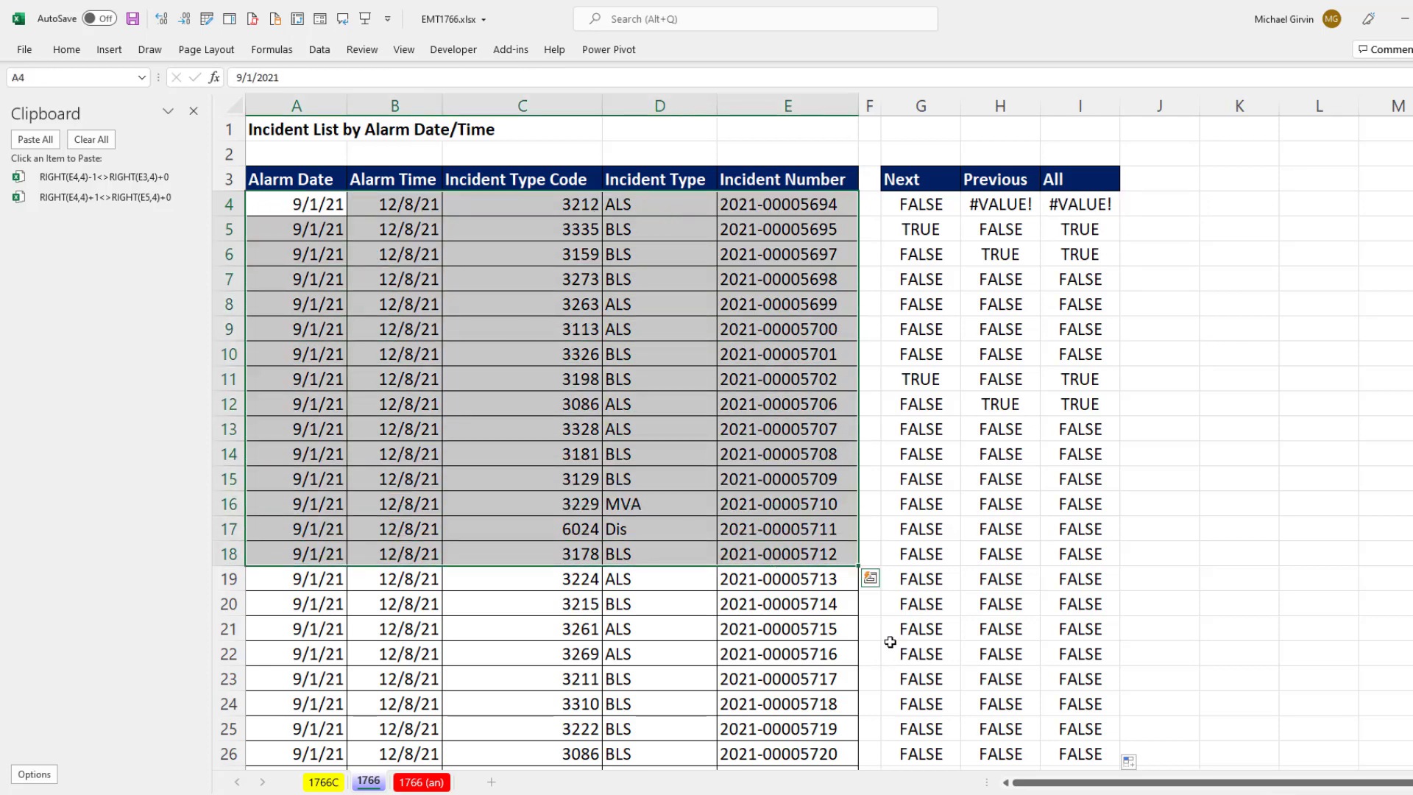
click(789, 204)
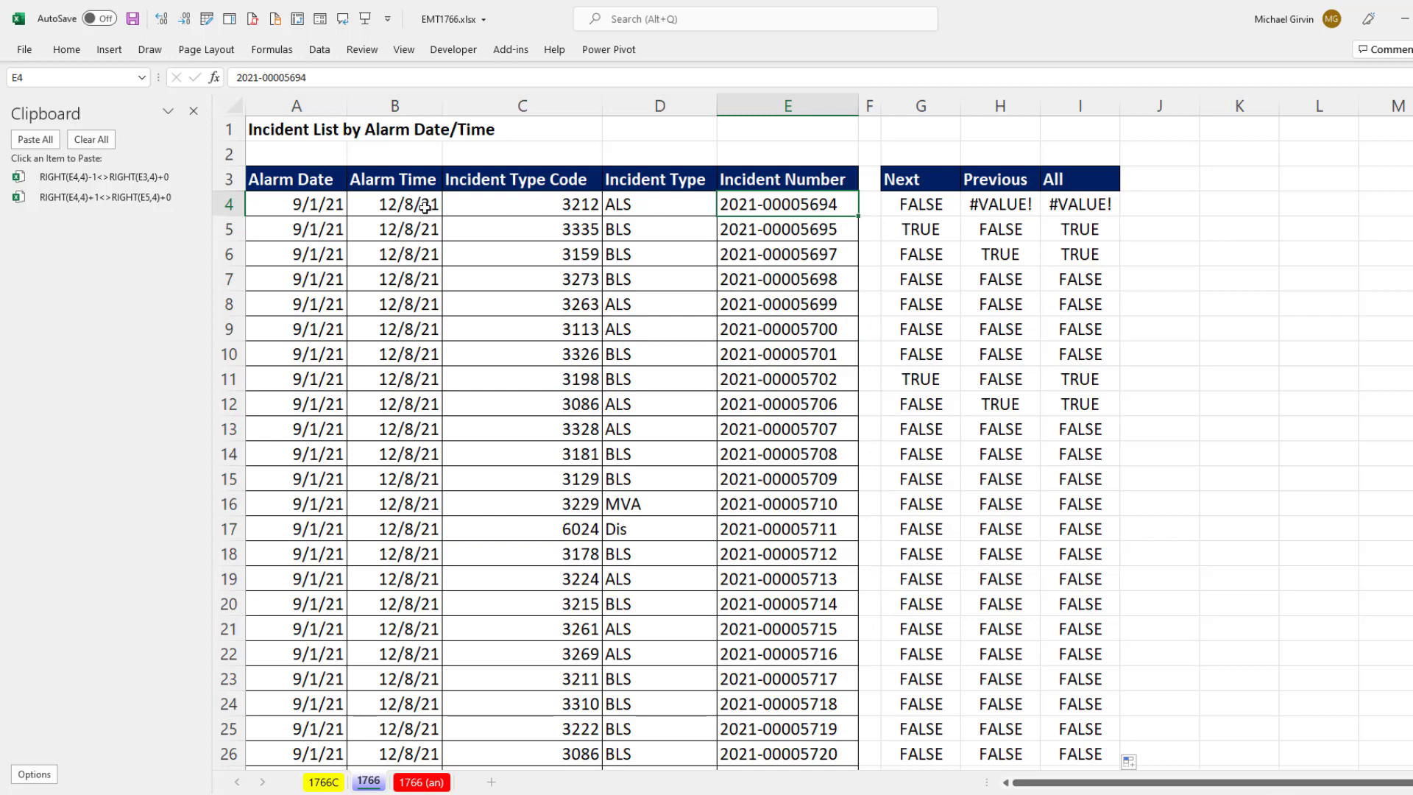
drag(313, 204, 806, 201)
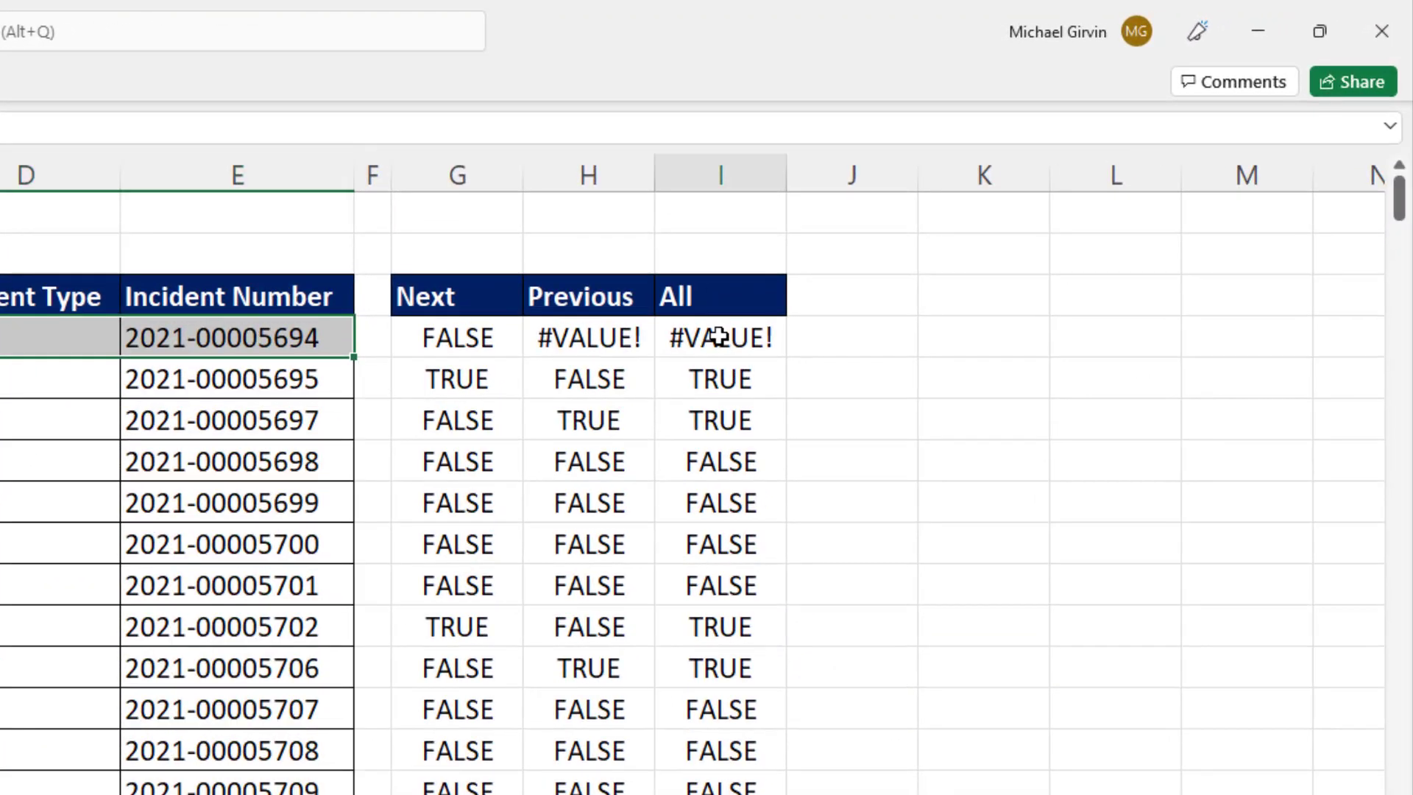
- Lock the column of the first E4 reference in the I4 OR formula, making it $E4
click(1027, 222)
key(F2)
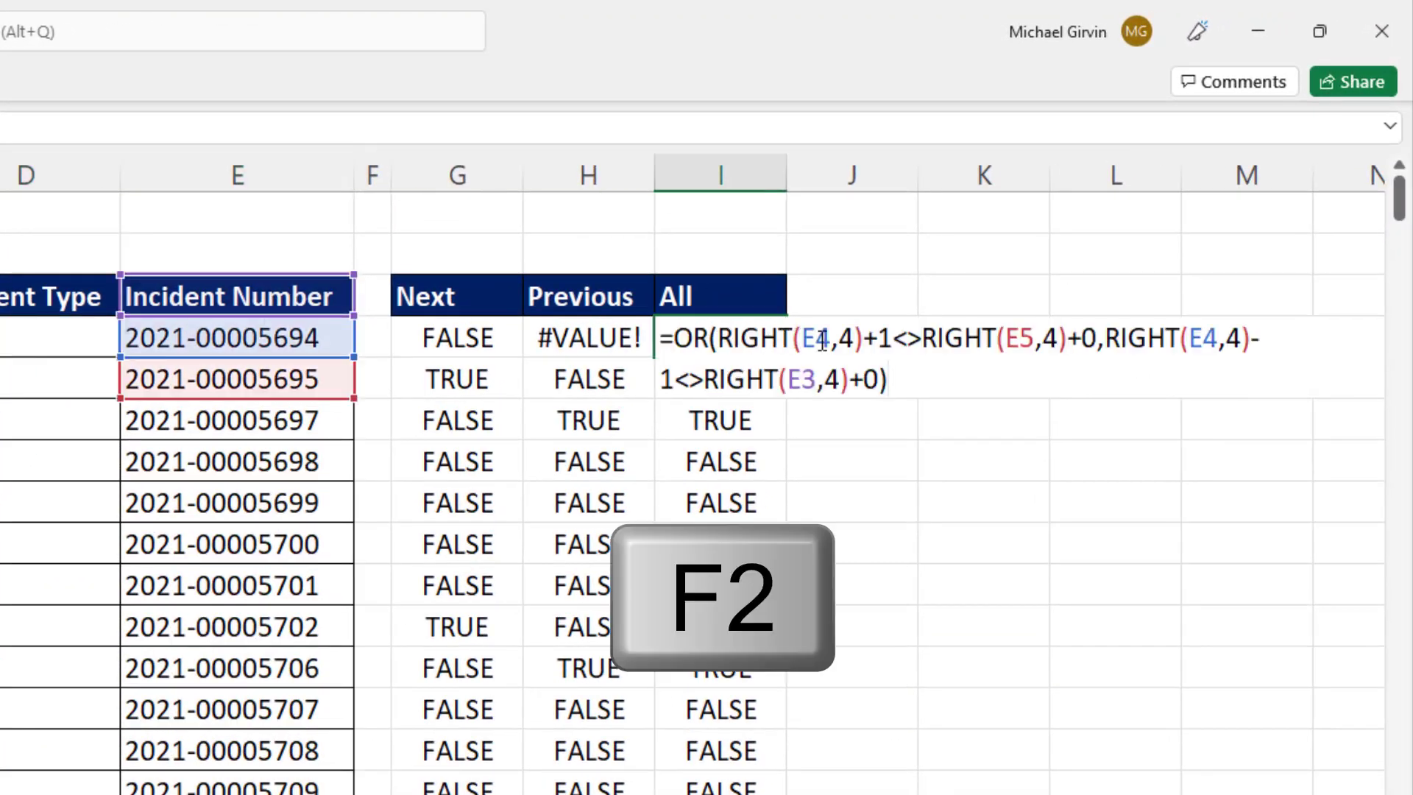
click(820, 340)
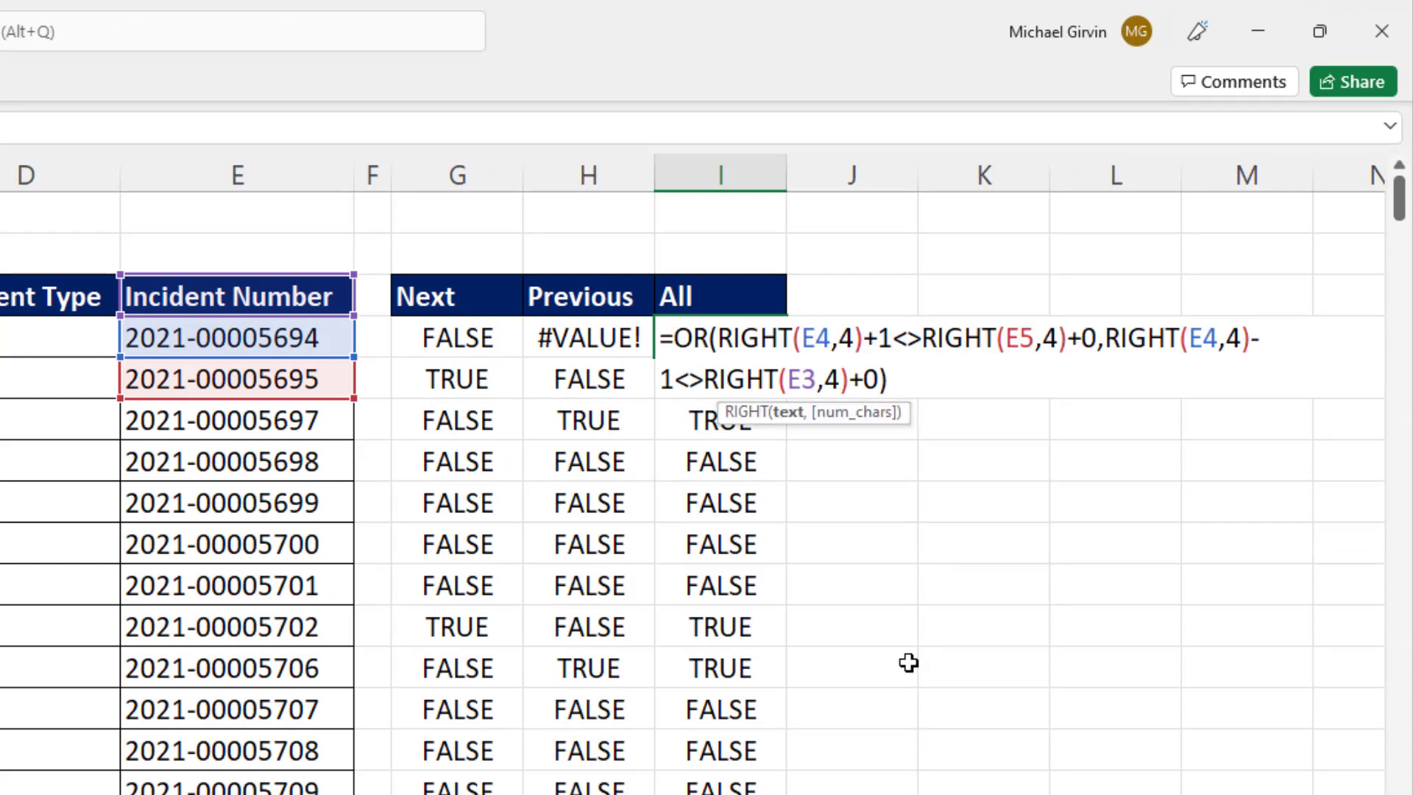
key(F4)
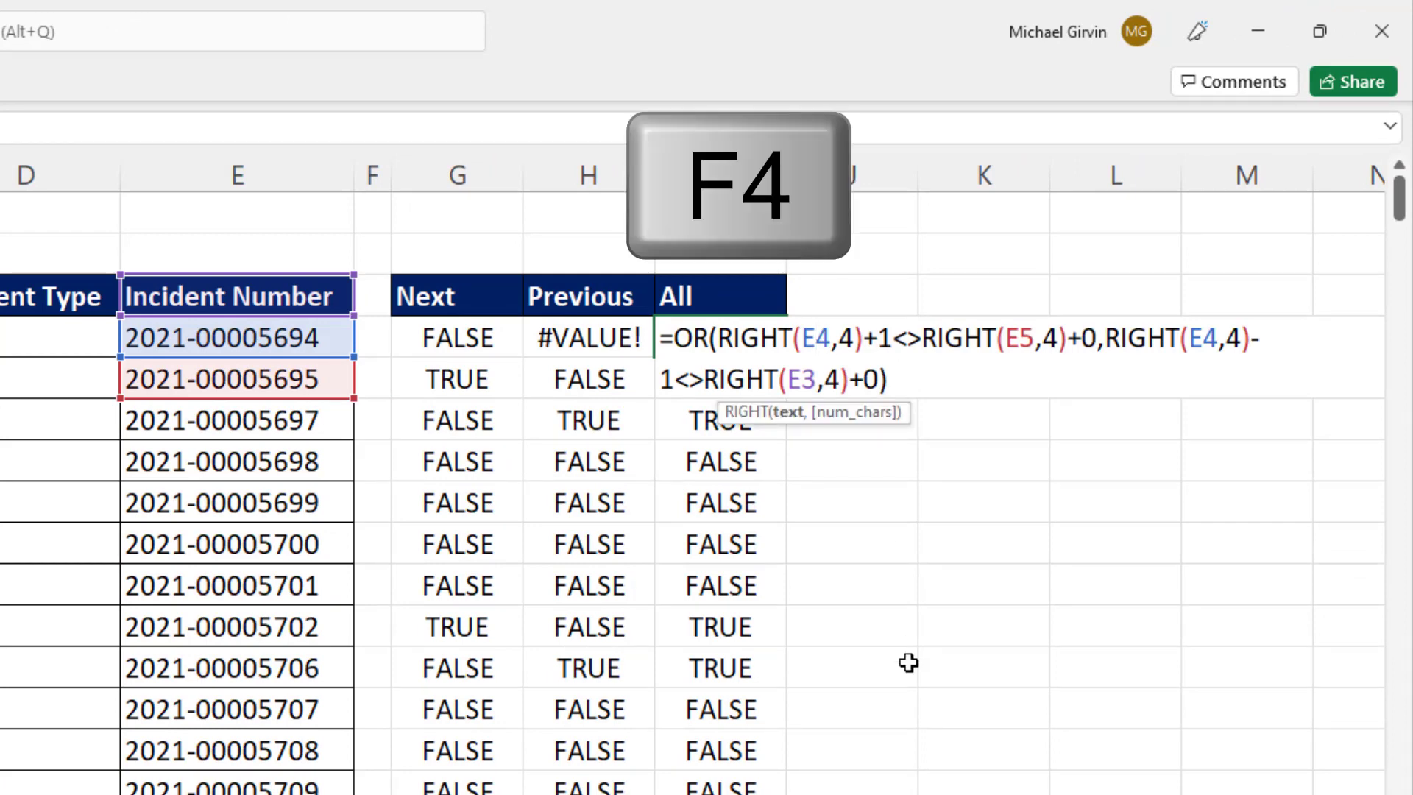
key(F4)
key(F4)
key(F4)
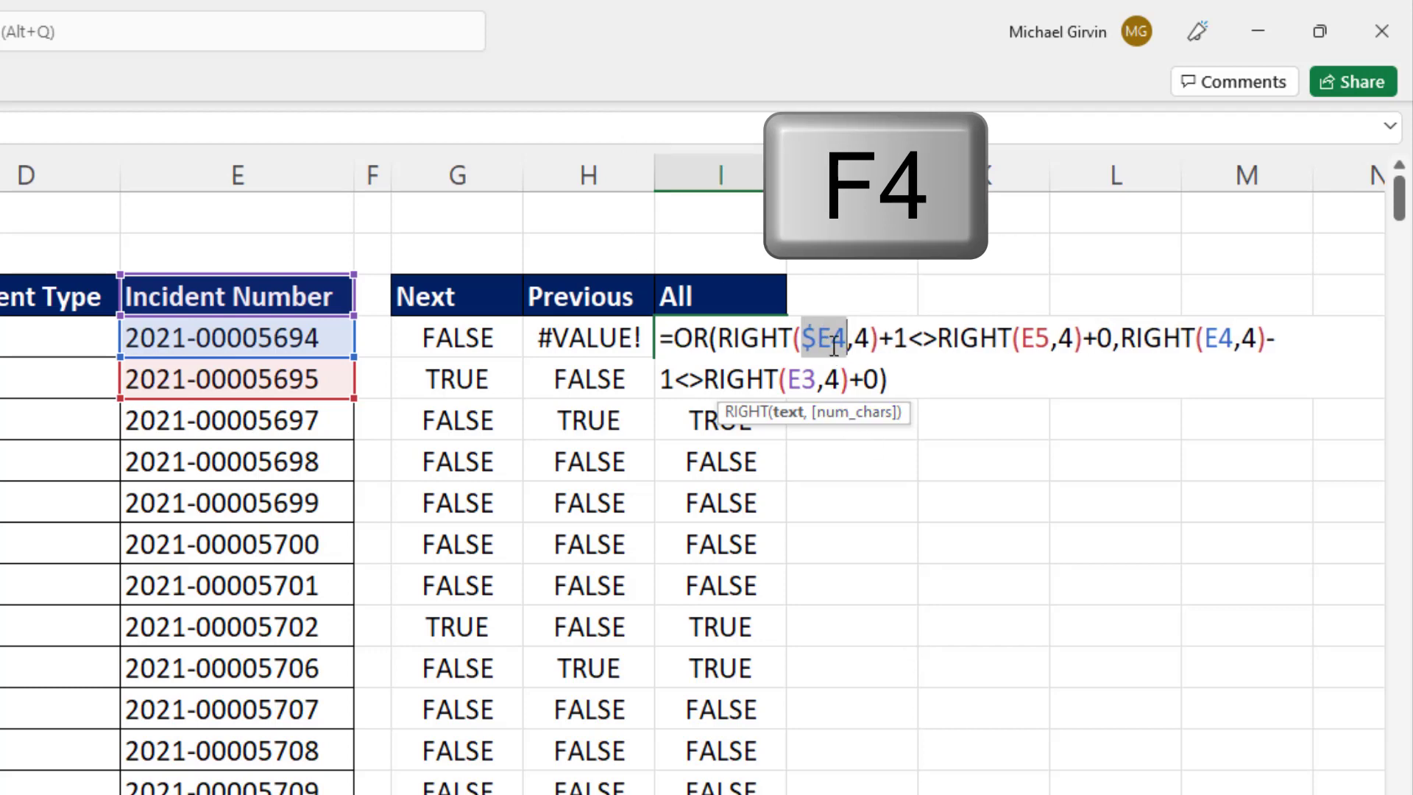
click(834, 337)
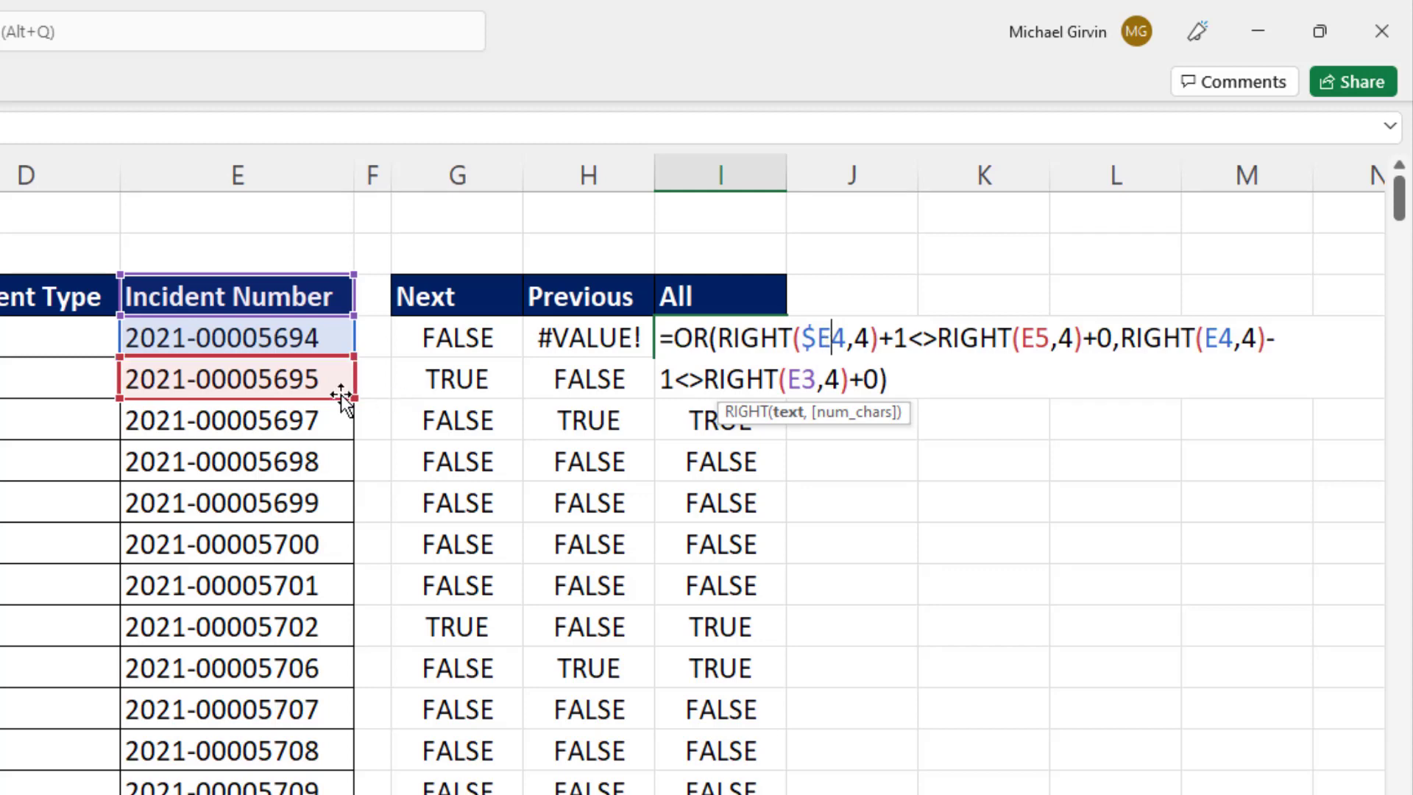
- Lock the column of the E5 reference and the second E4 reference in the OR formula, making them $E5 and $E4
click(1039, 338)
key(F4)
key(F4)
key(F4)
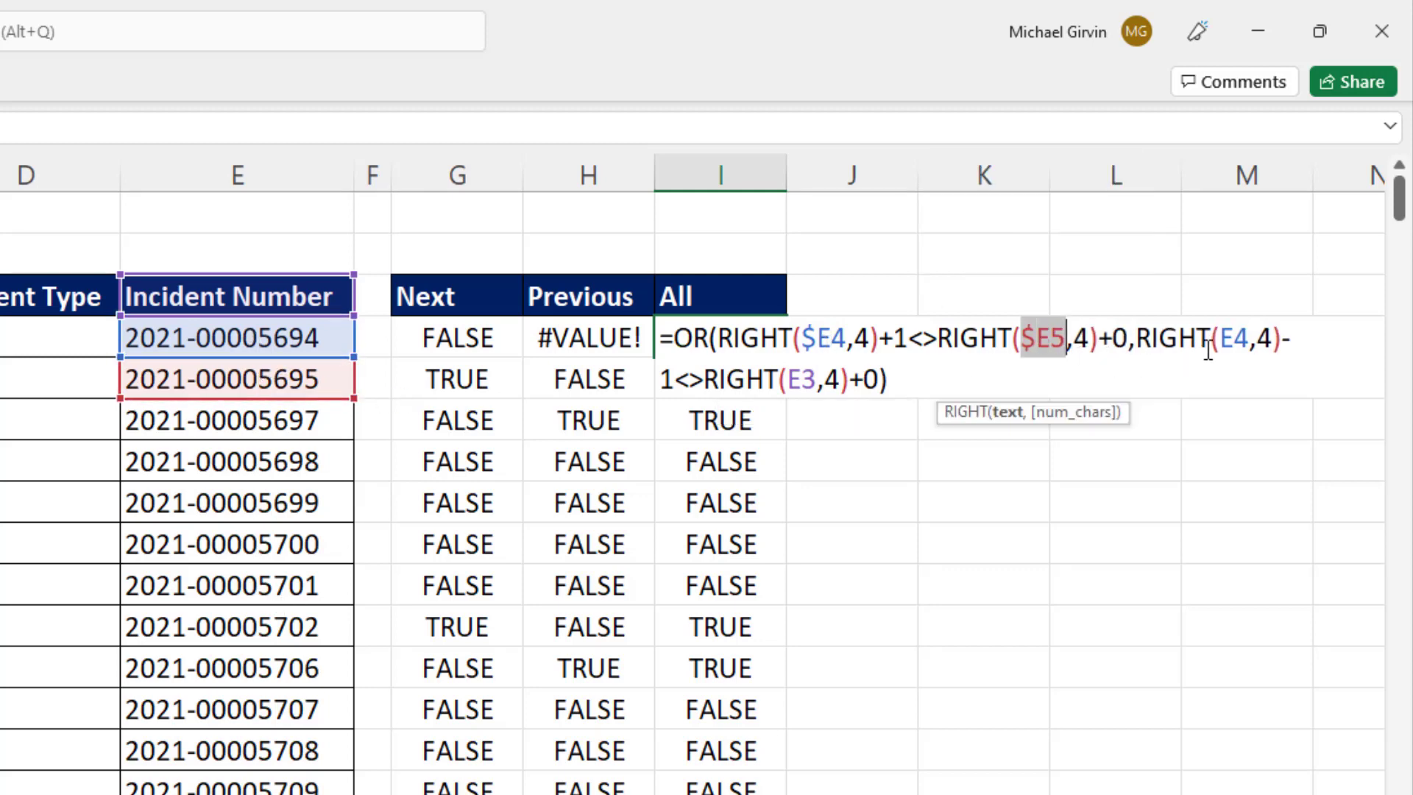
click(1250, 346)
key(F4)
key(F4)
key(F4)
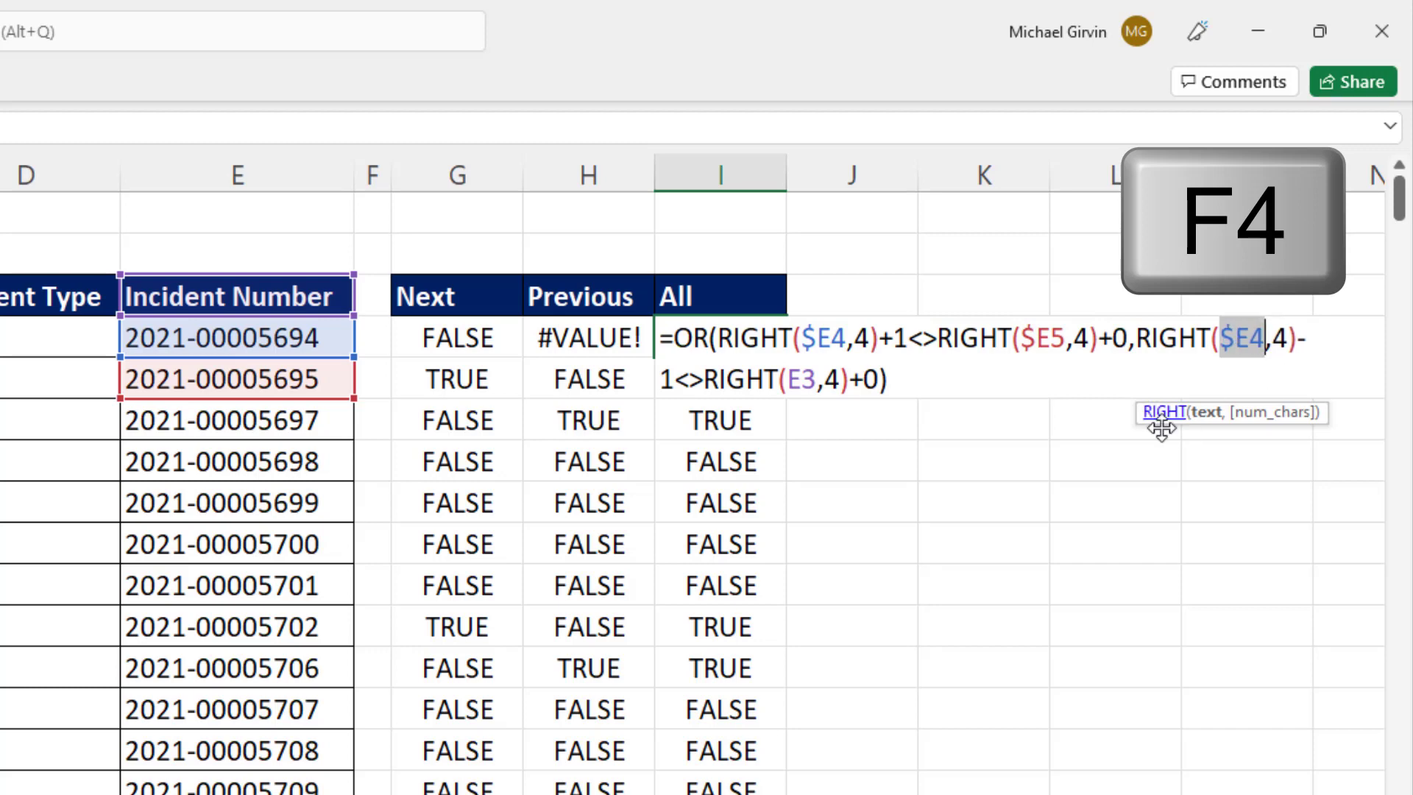
- Change the E3 reference to $E3, enter the OR formula in I4 and copy it down the All column
click(803, 379)
key(F4)
key(F4)
key(F4)
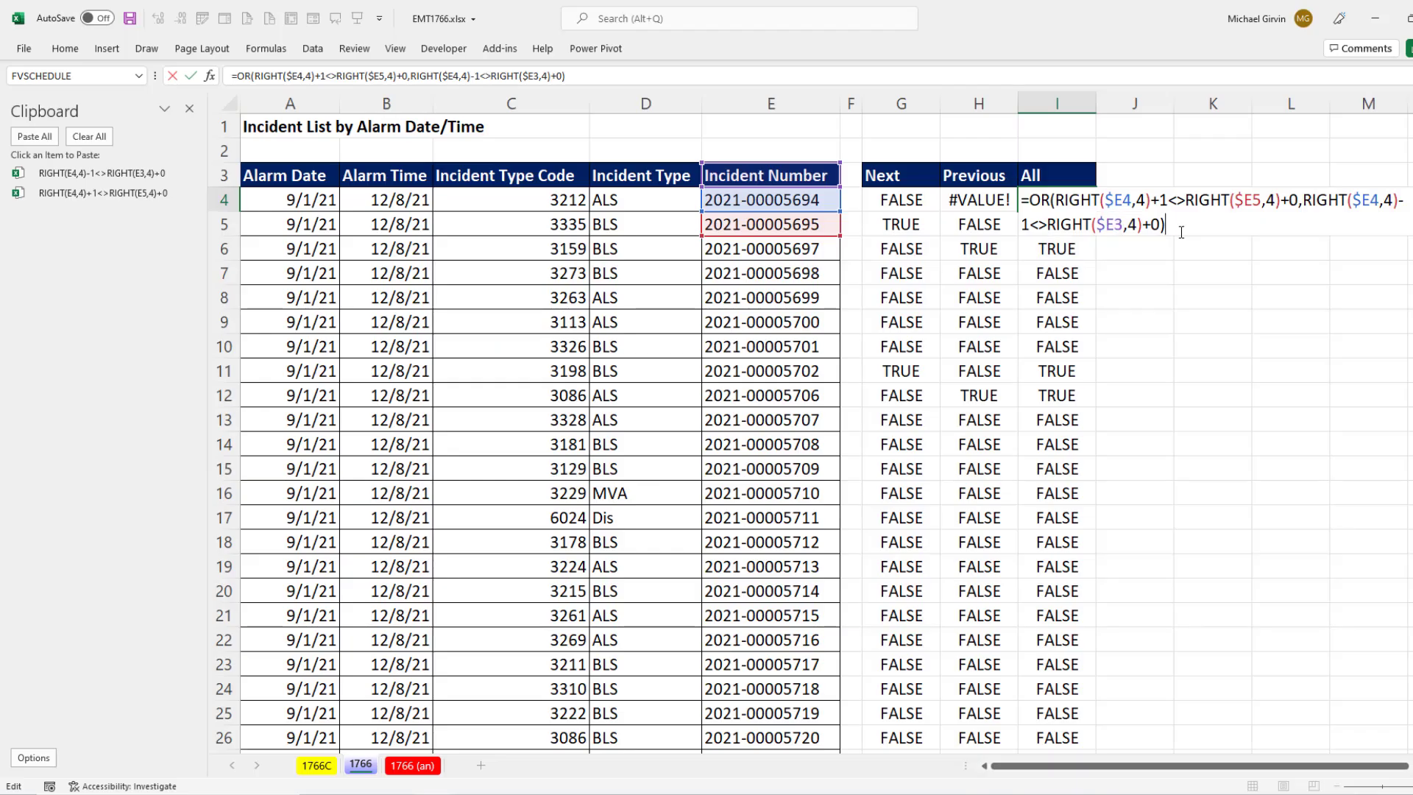
key(ctrl+Return)
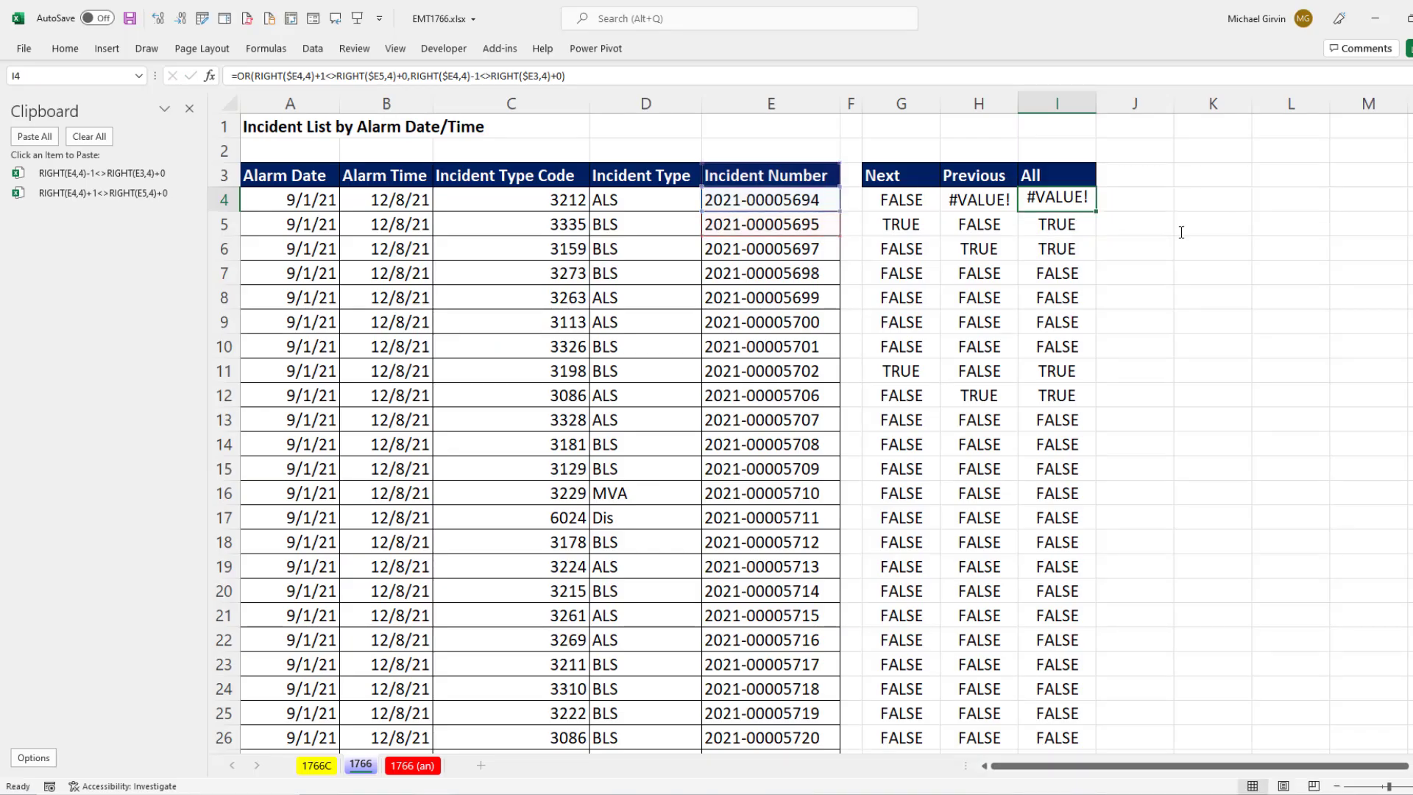
double_click(1097, 211)
- Copy the complete OR formula text from cell I4 and leave the cell unchanged
click(1089, 200)
key(F2)
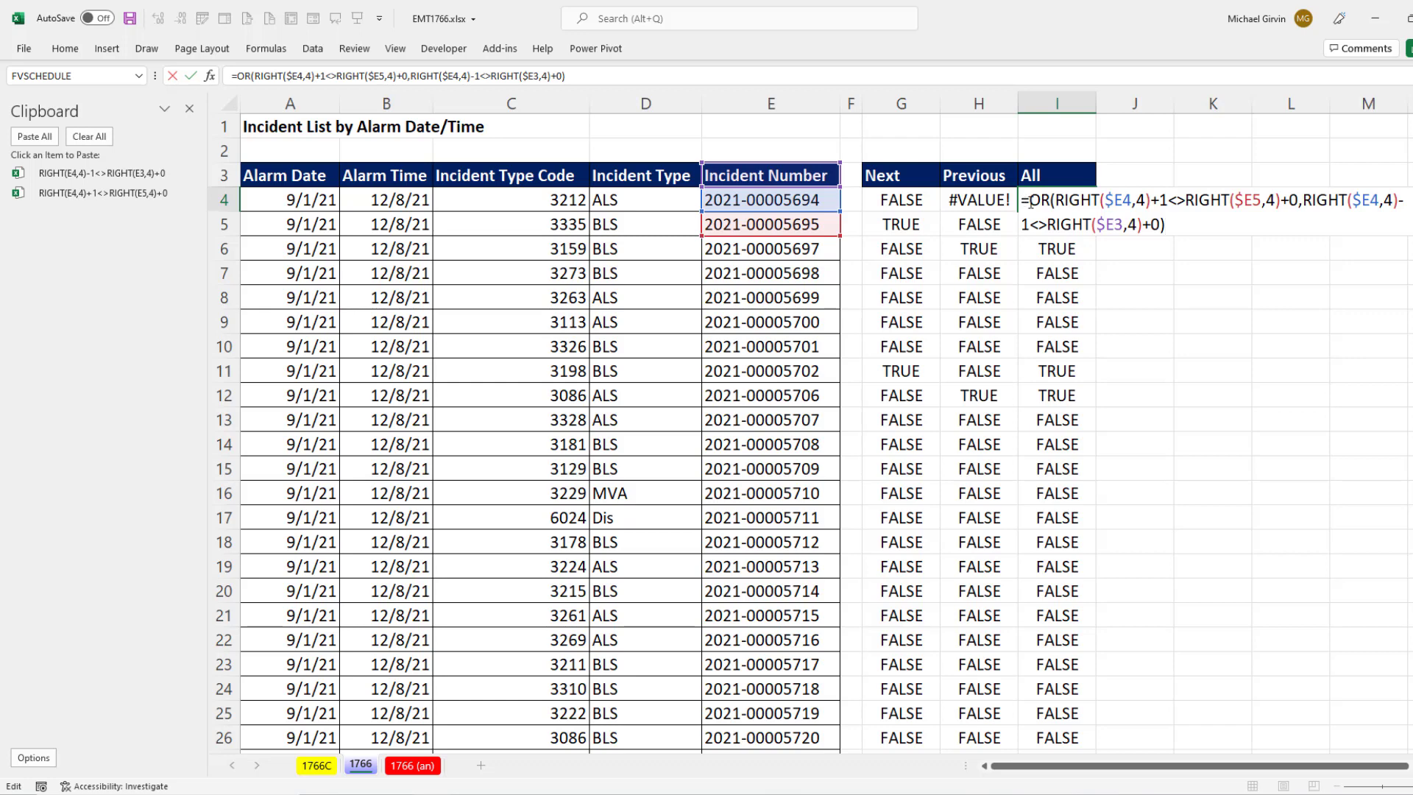
drag(1031, 203, 1293, 216)
key(ctrl+c)
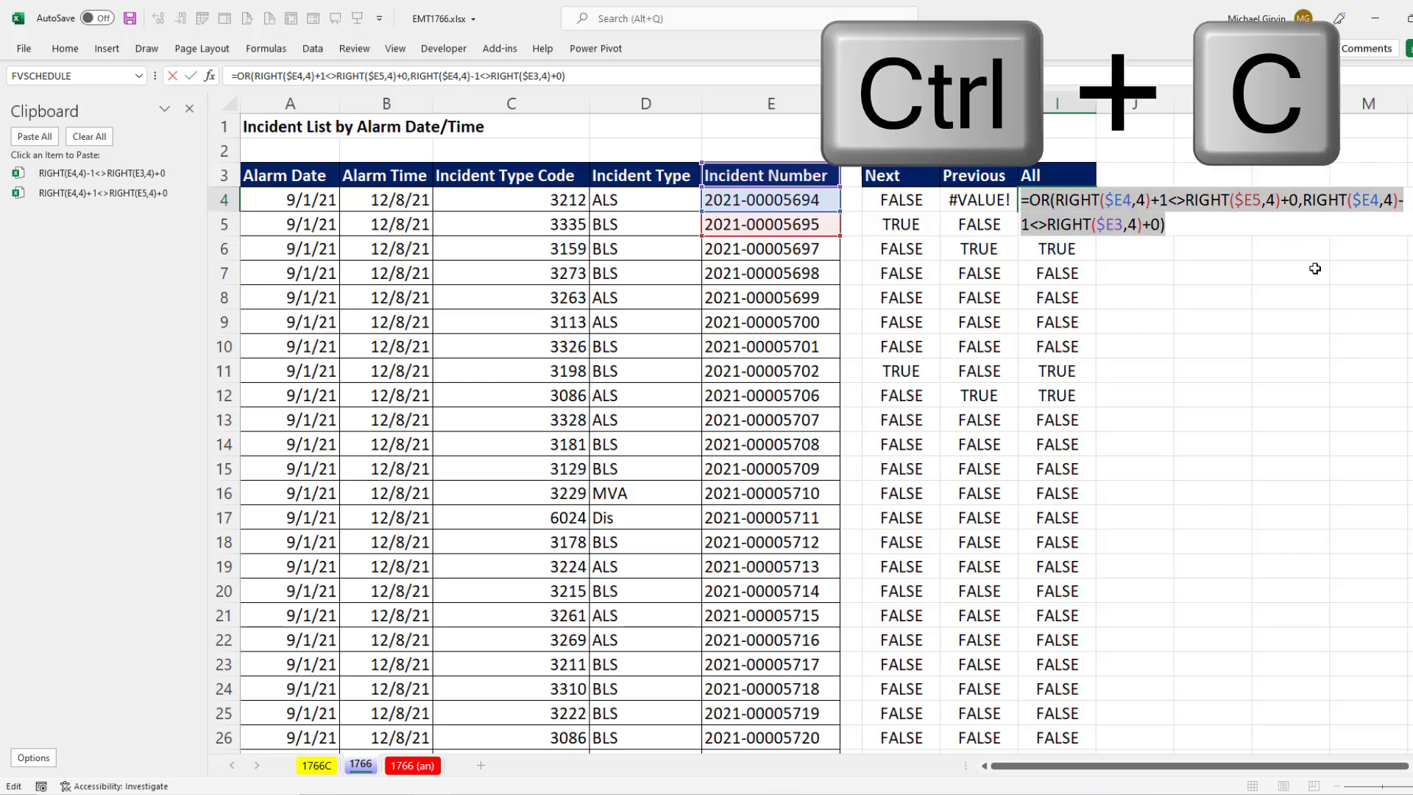
key(Escape)
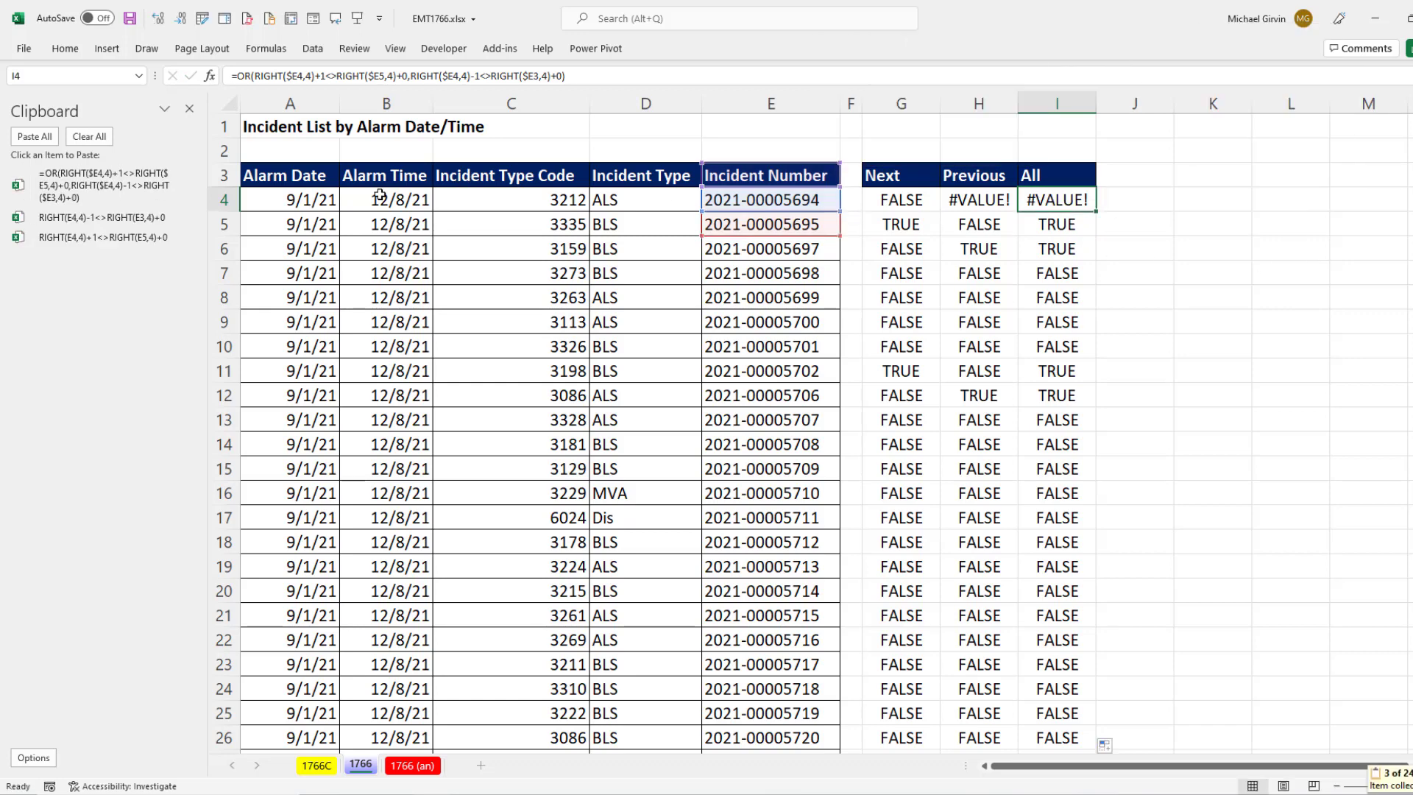
- Create a formula-based conditional formatting rule for all incident records from A4 through column E, using the copied OR formula
click(280, 197)
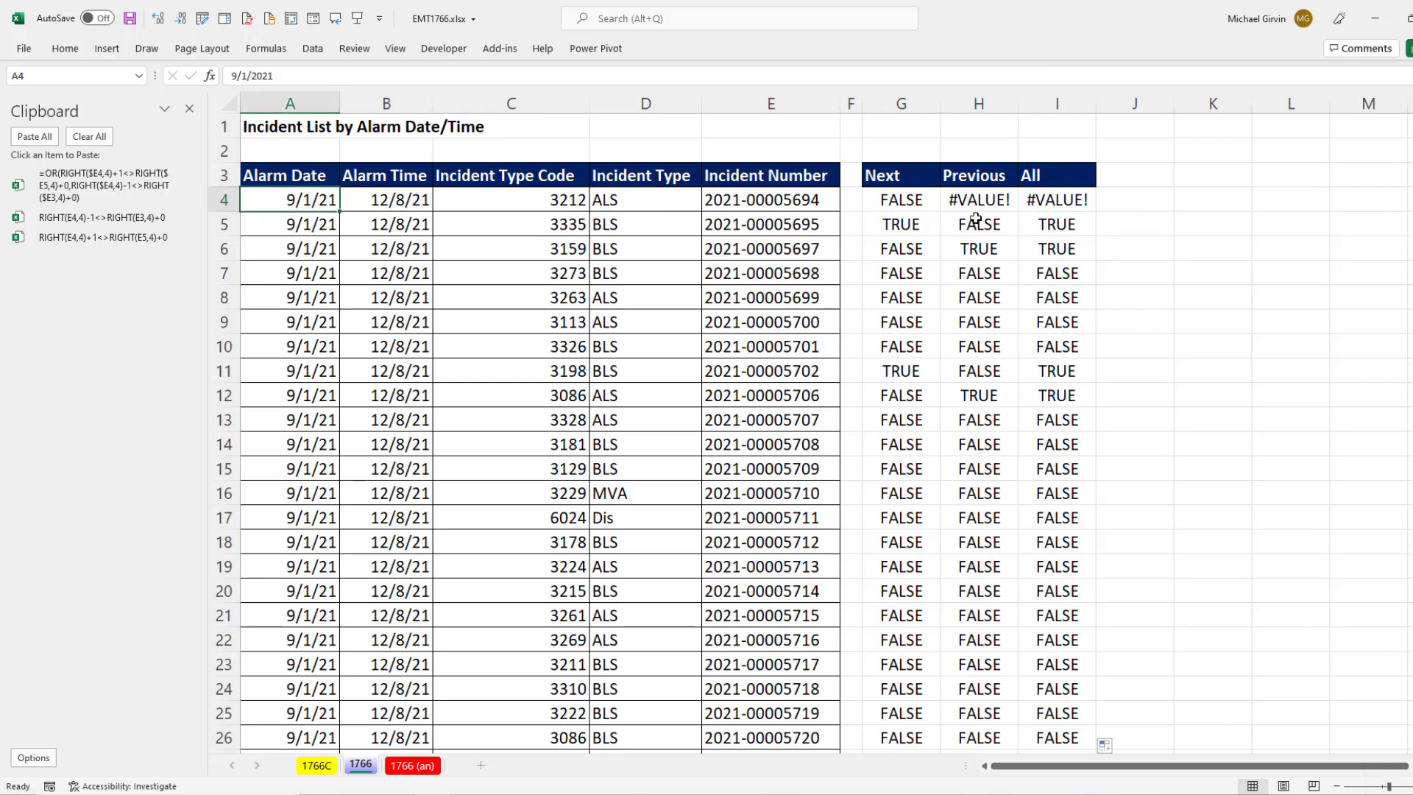
key(ctrl+shift+Right)
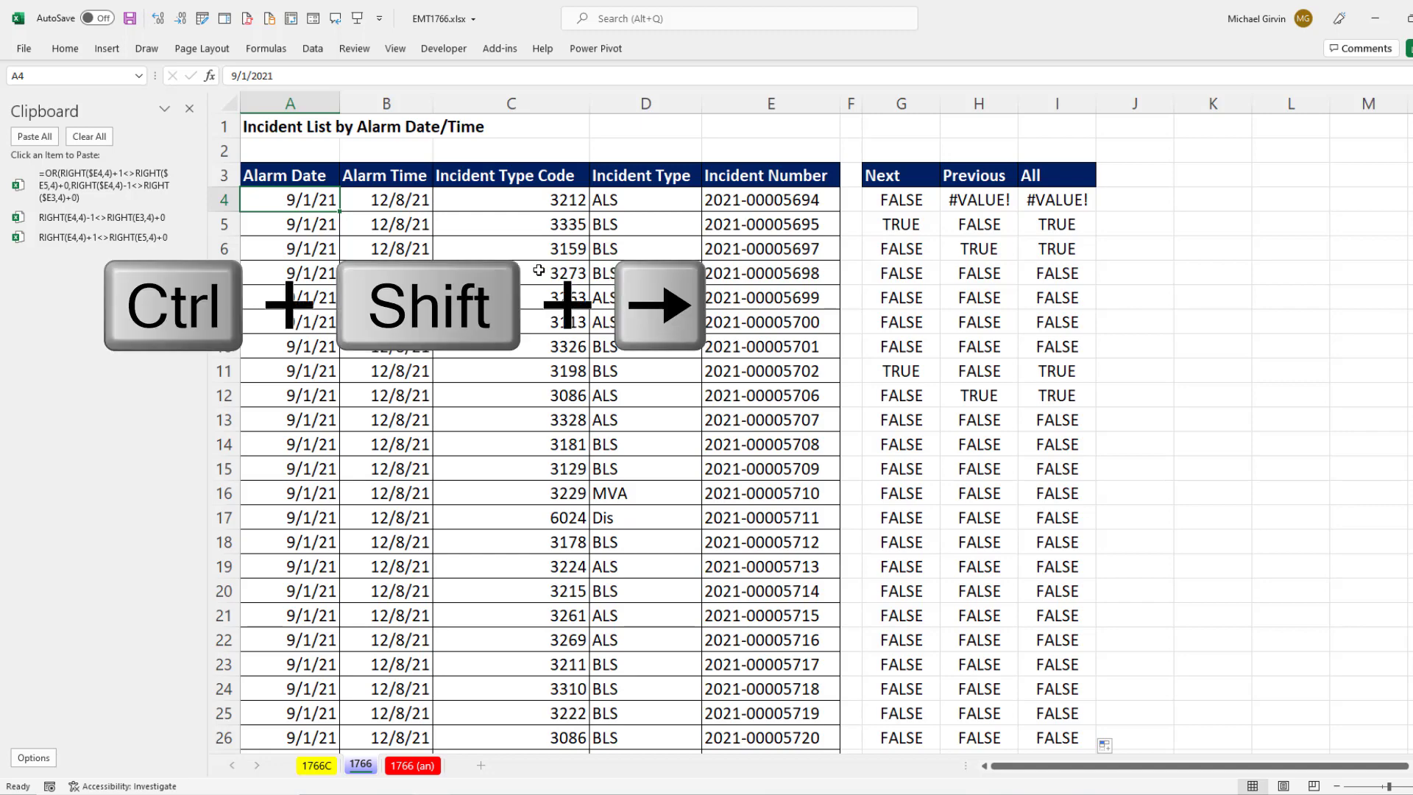
key(ctrl+shift+Down)
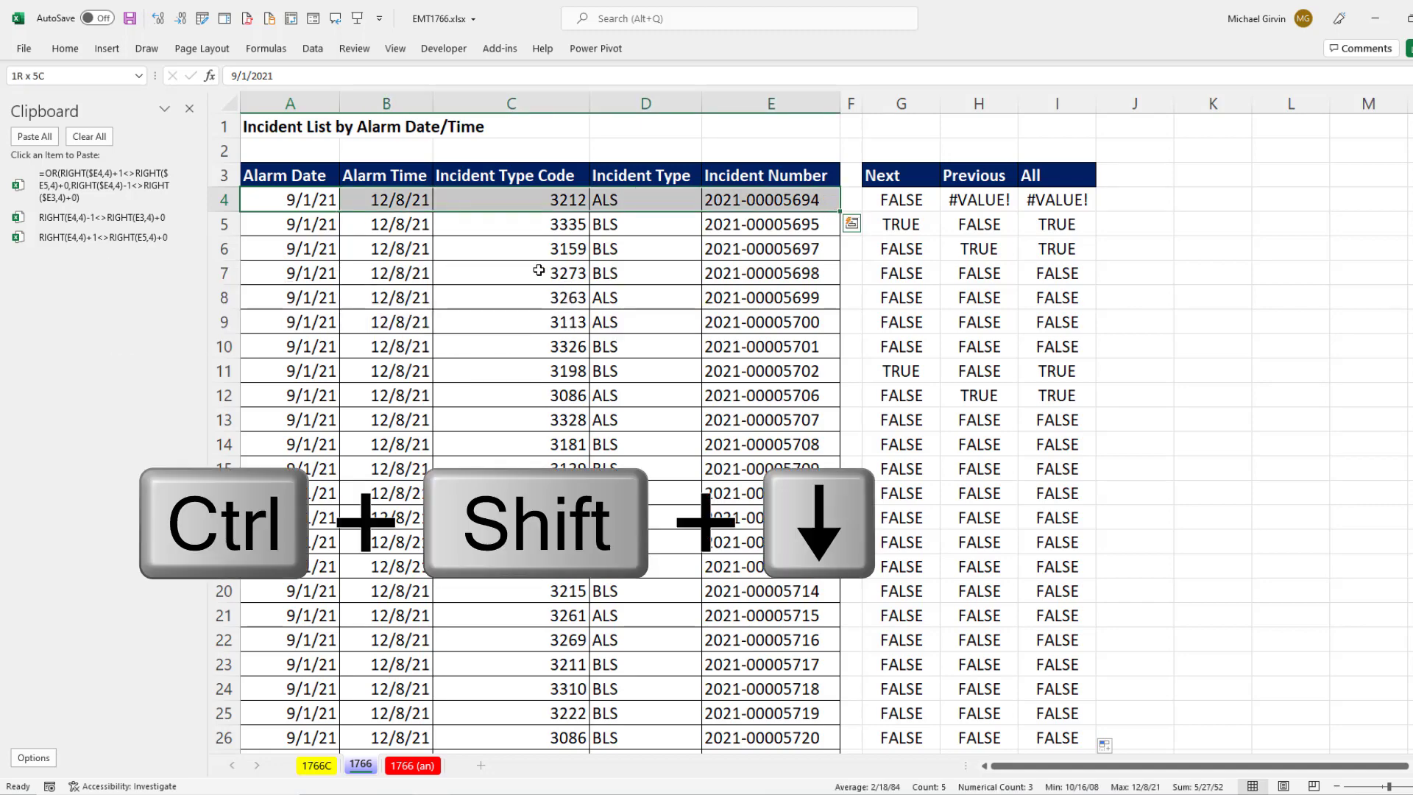
key(ctrl+BackSpace)
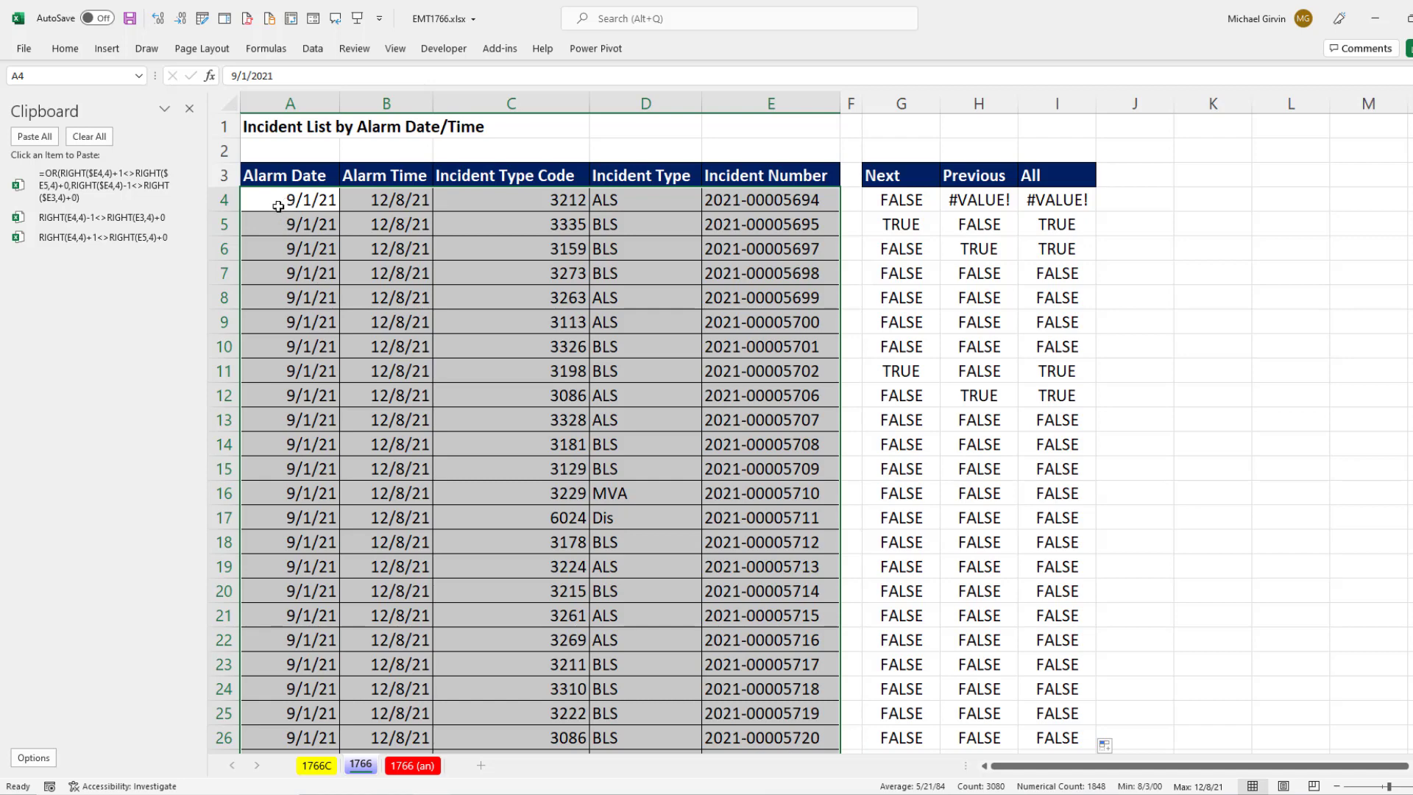
click(65, 48)
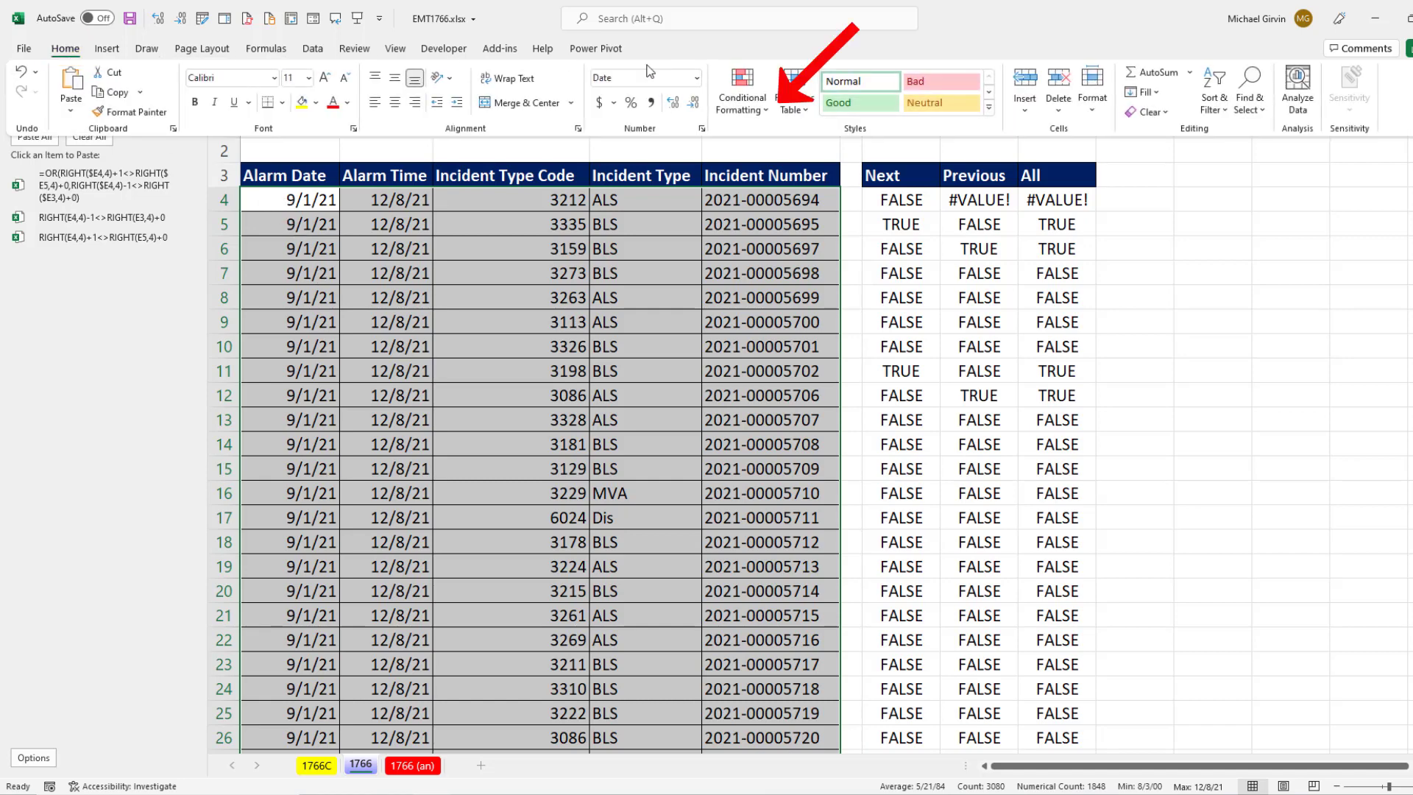
click(742, 96)
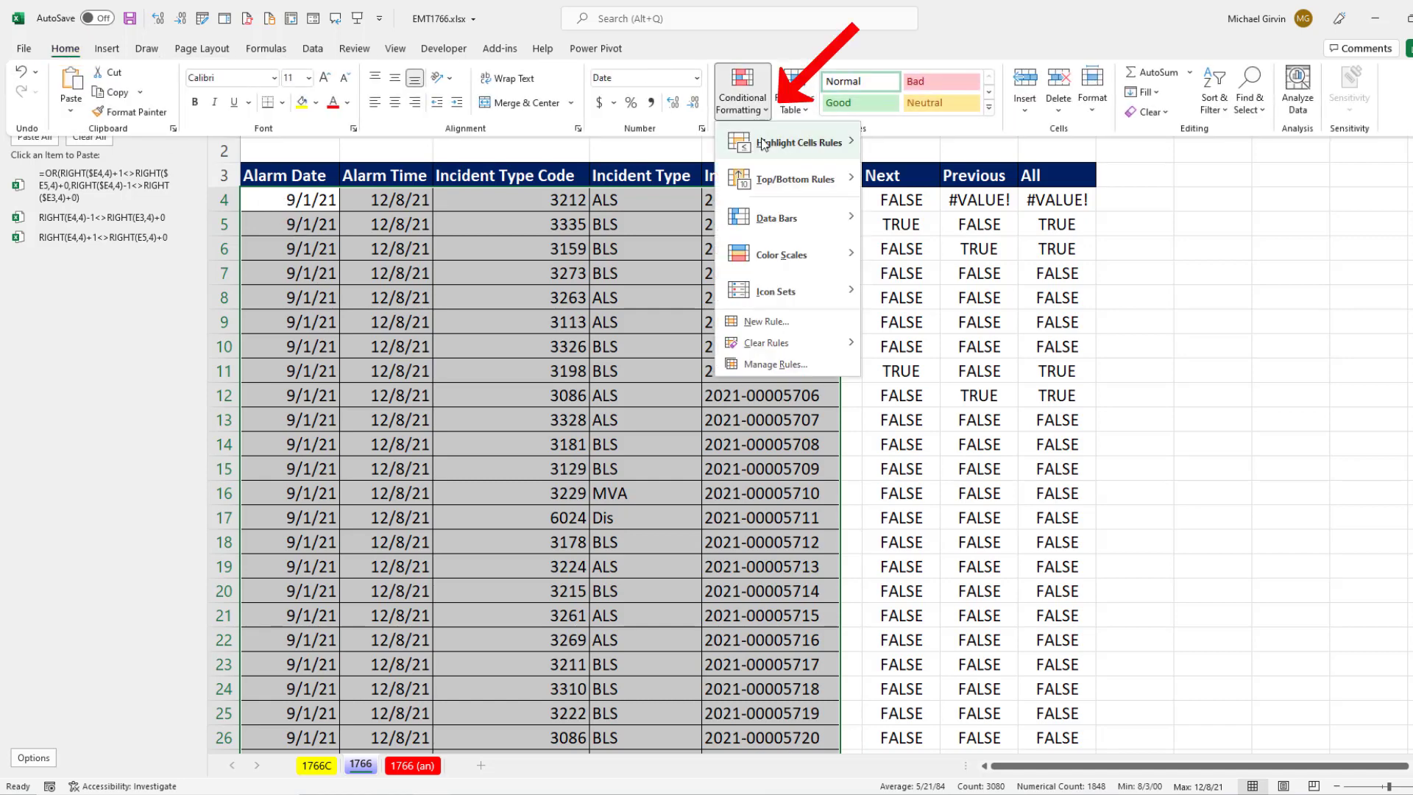
click(796, 321)
click(537, 408)
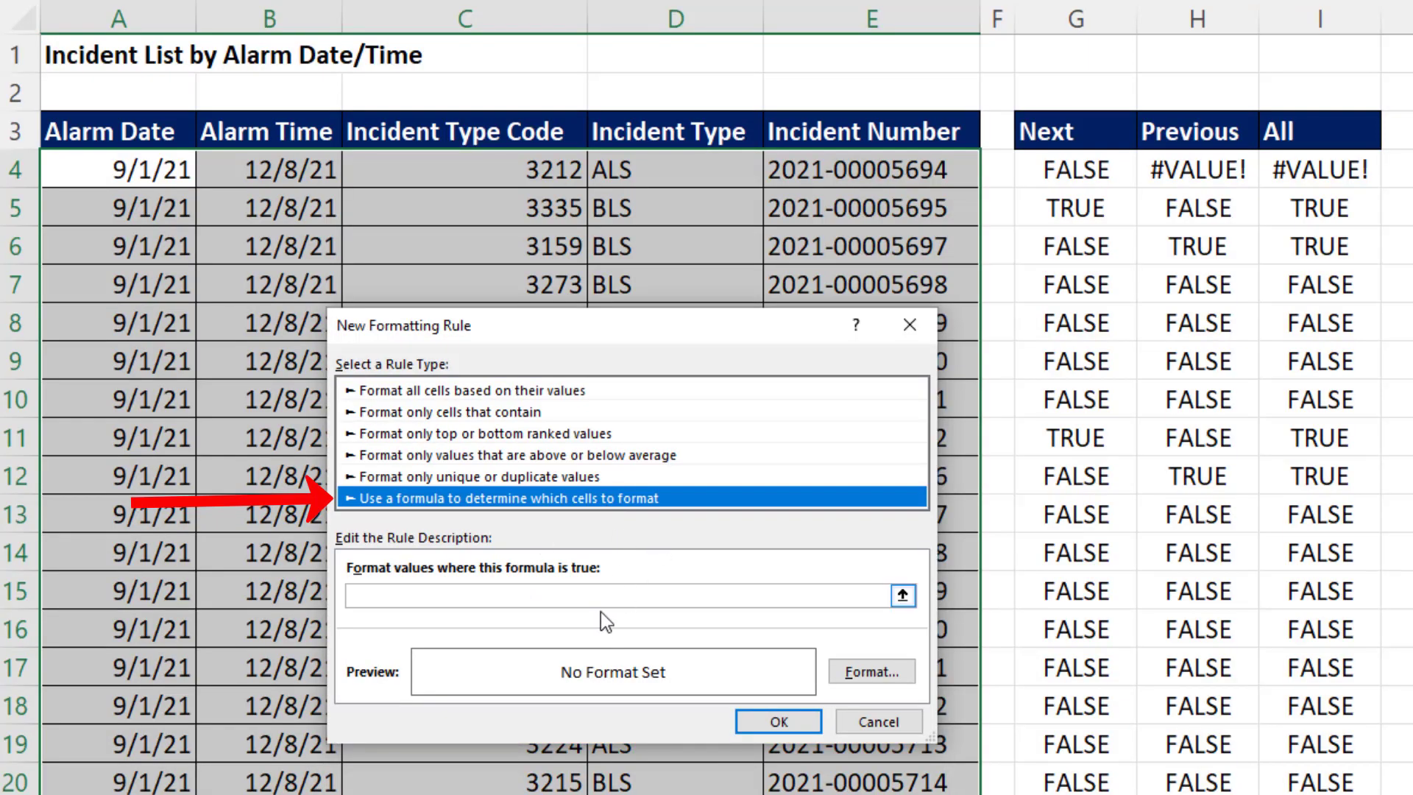
click(377, 596)
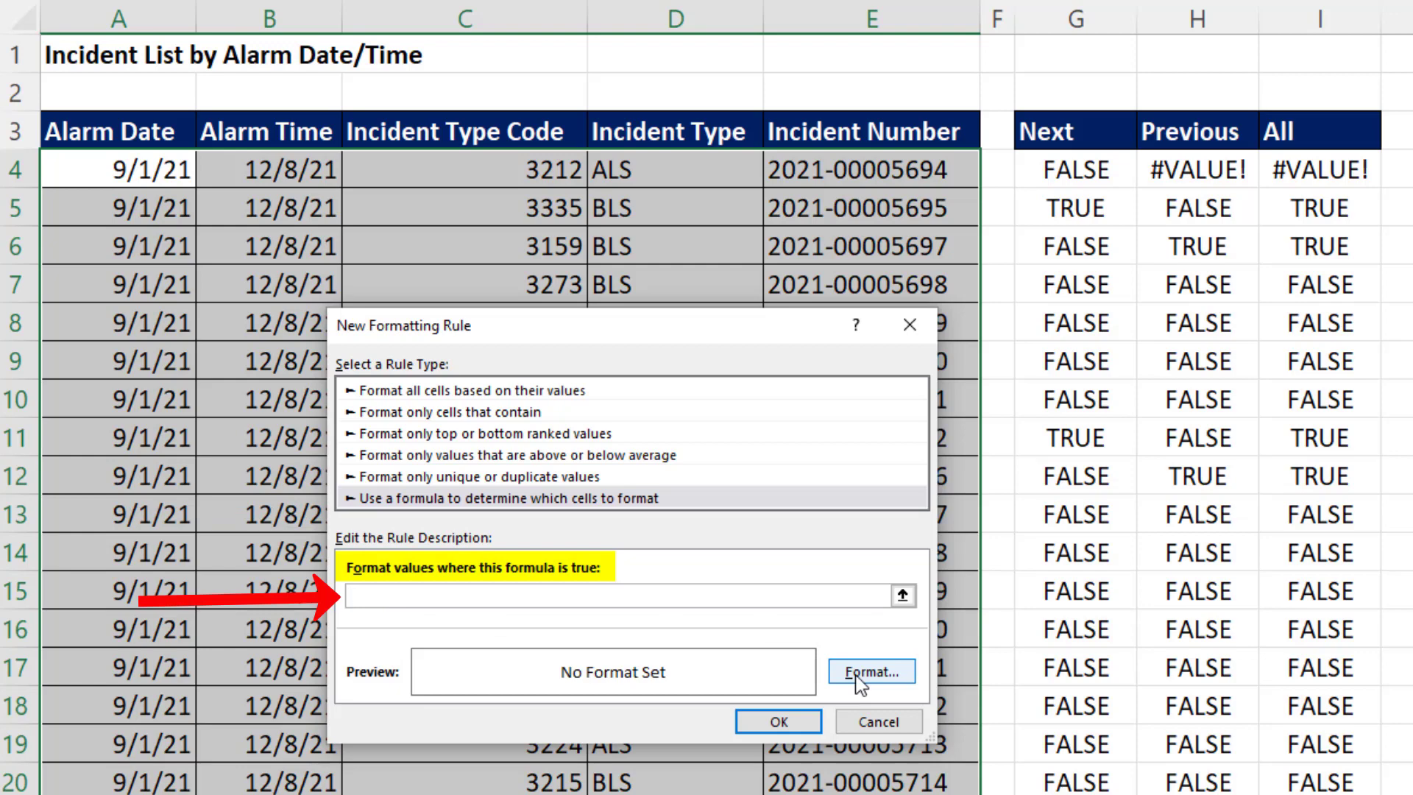
key(ctrl+v)
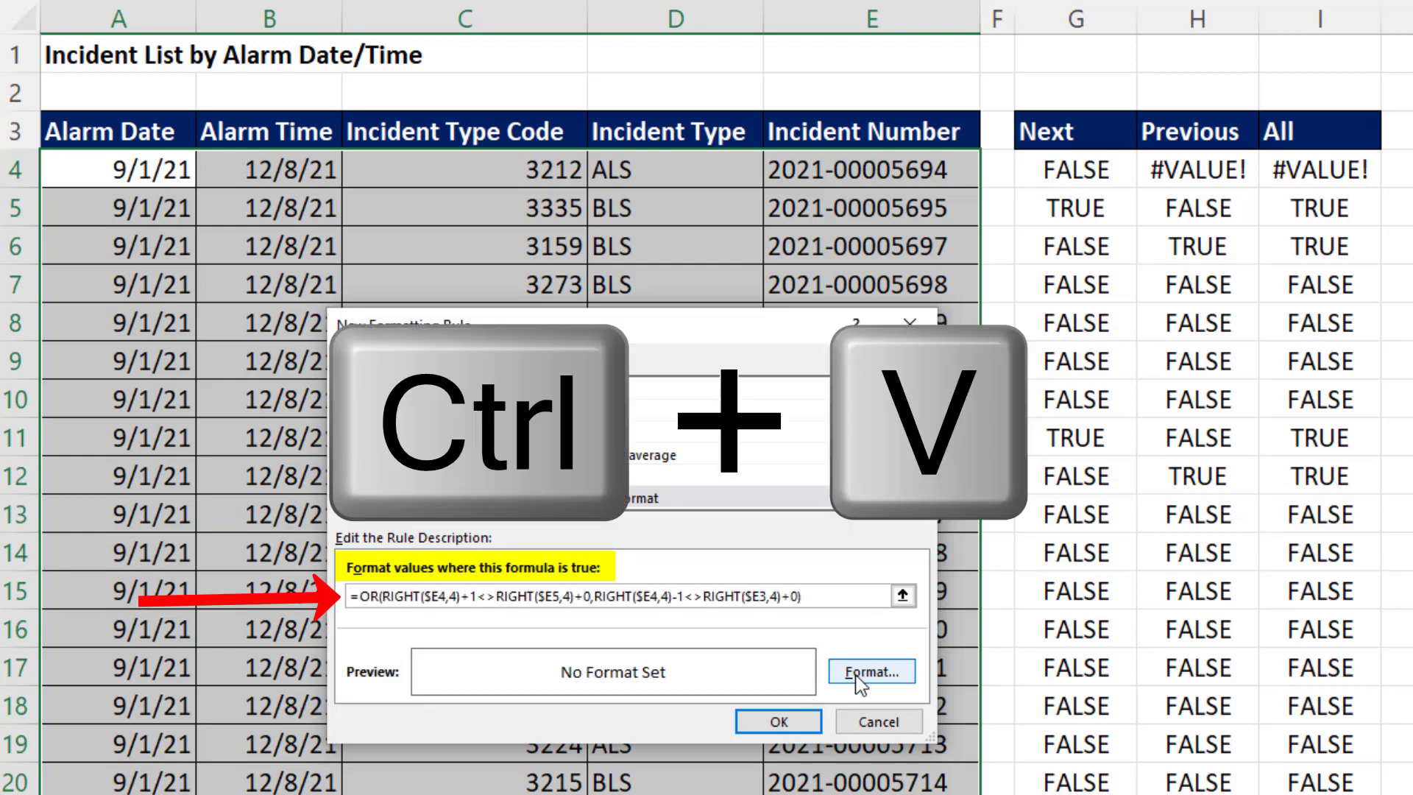
- Give the formatting rule a yellow fill and apply it to the incident records
click(859, 671)
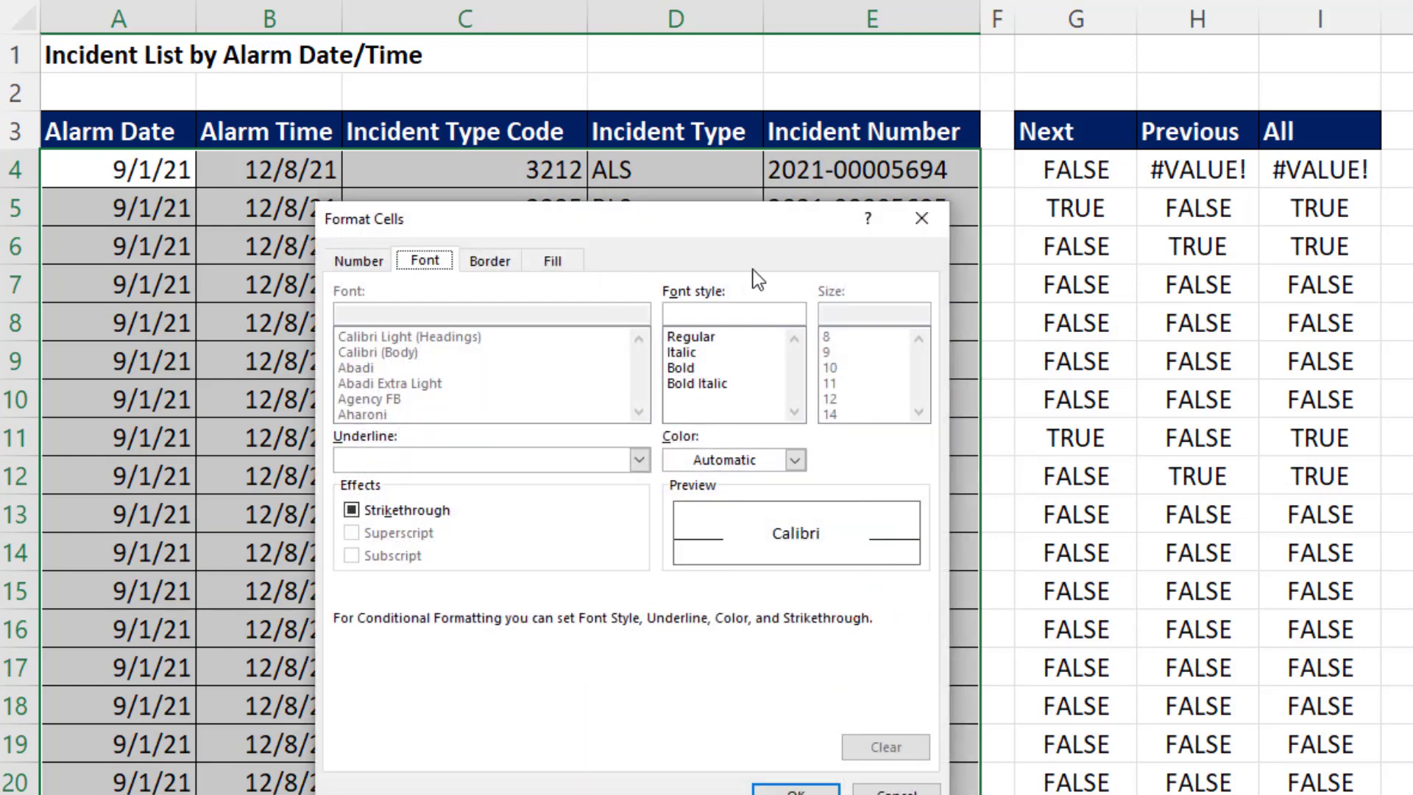
click(571, 262)
click(419, 495)
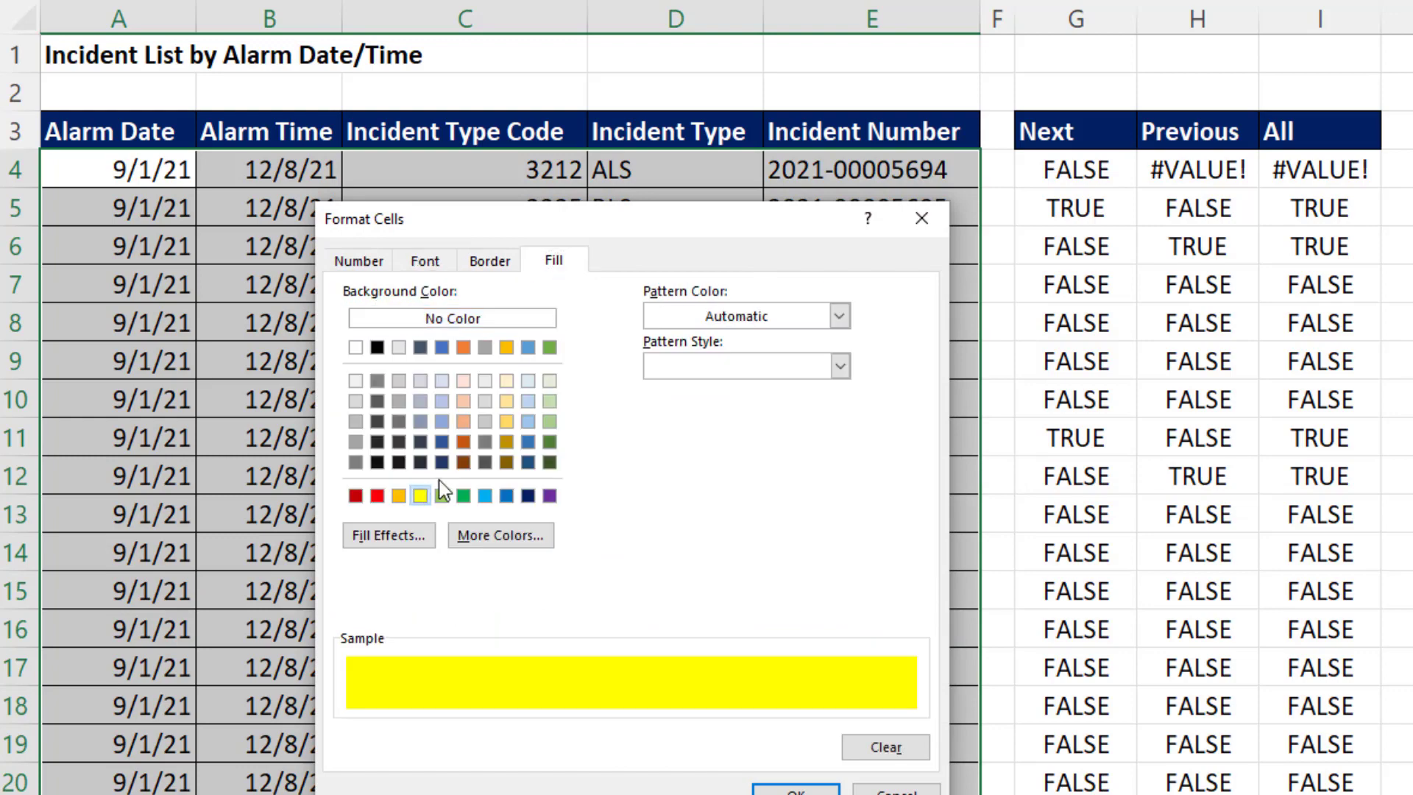
click(796, 789)
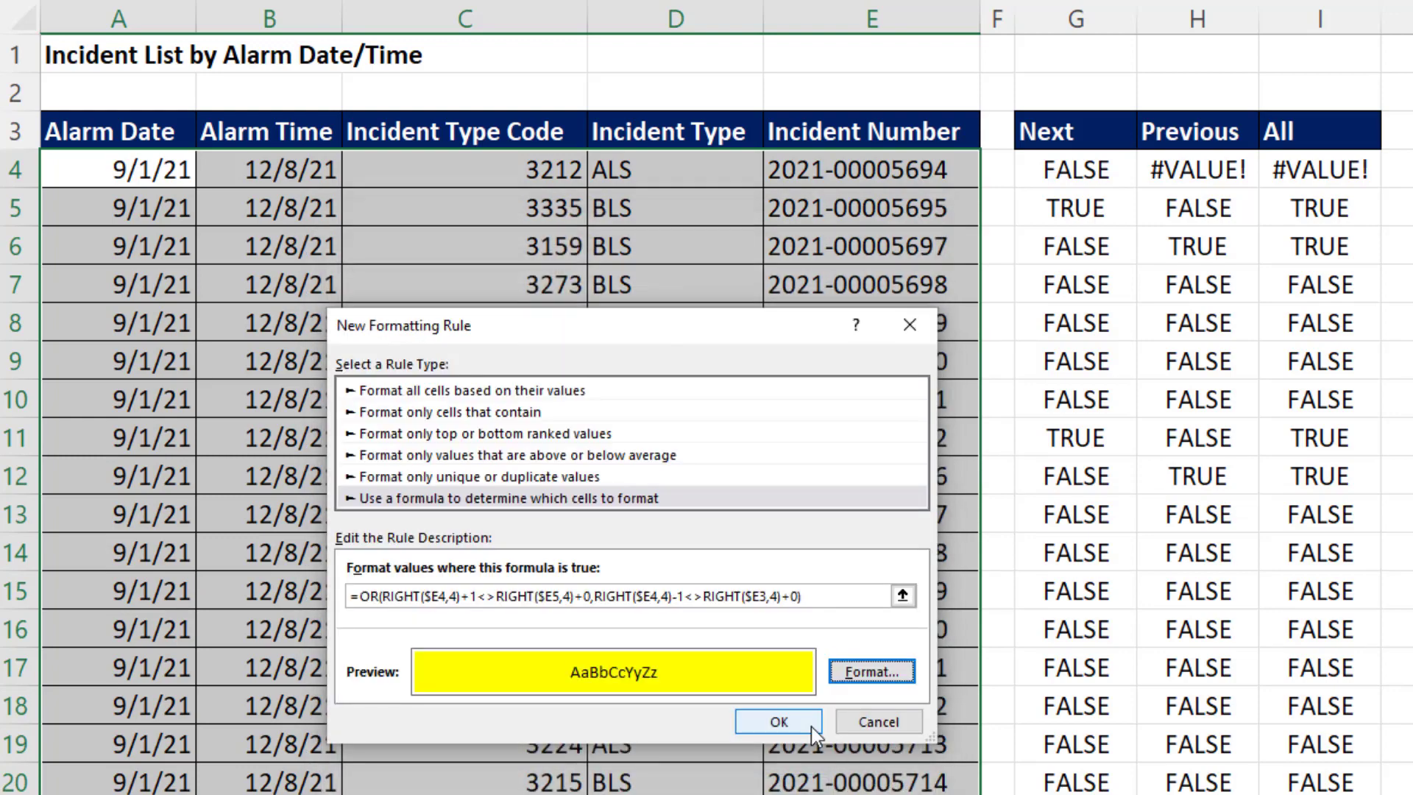
click(798, 725)
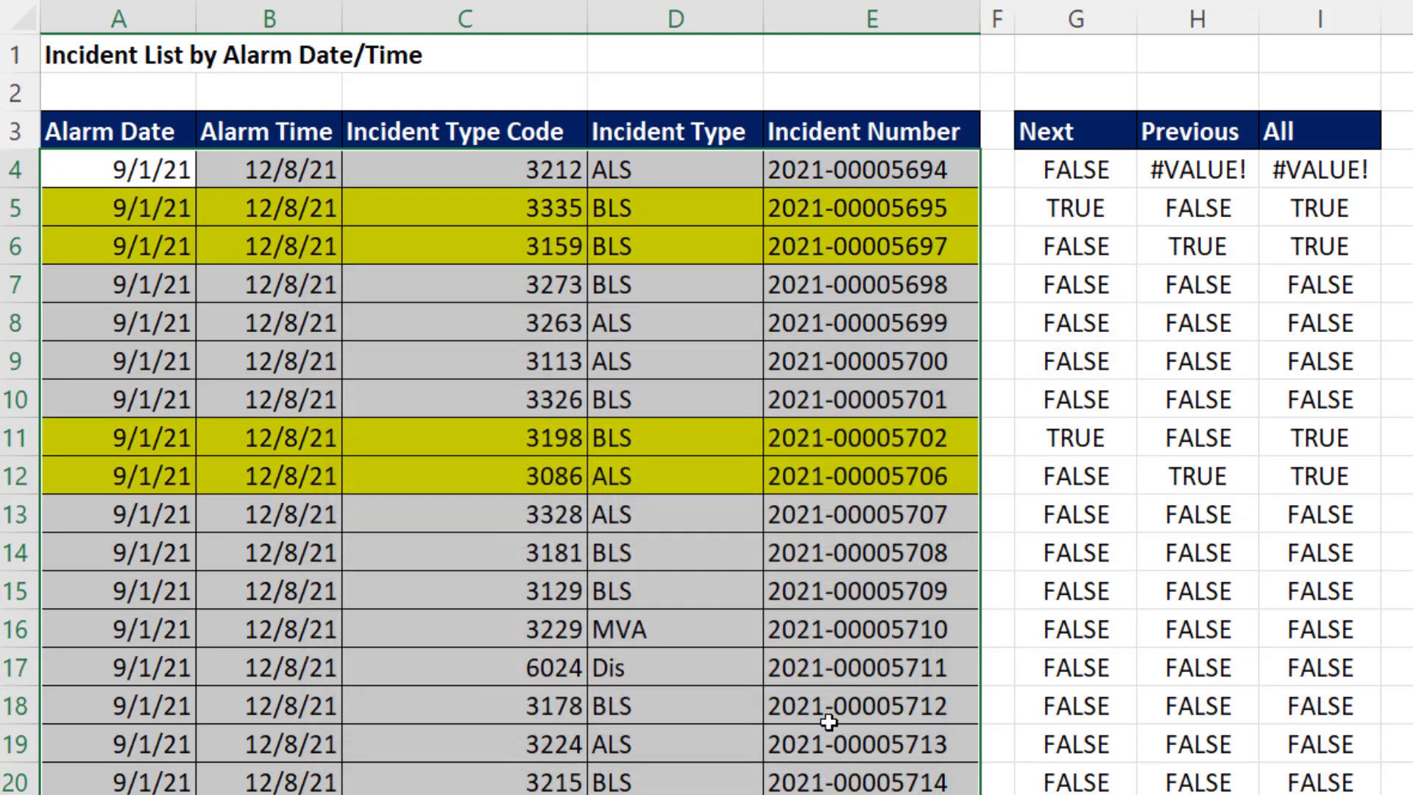
click(949, 321)
key(BackSpace)
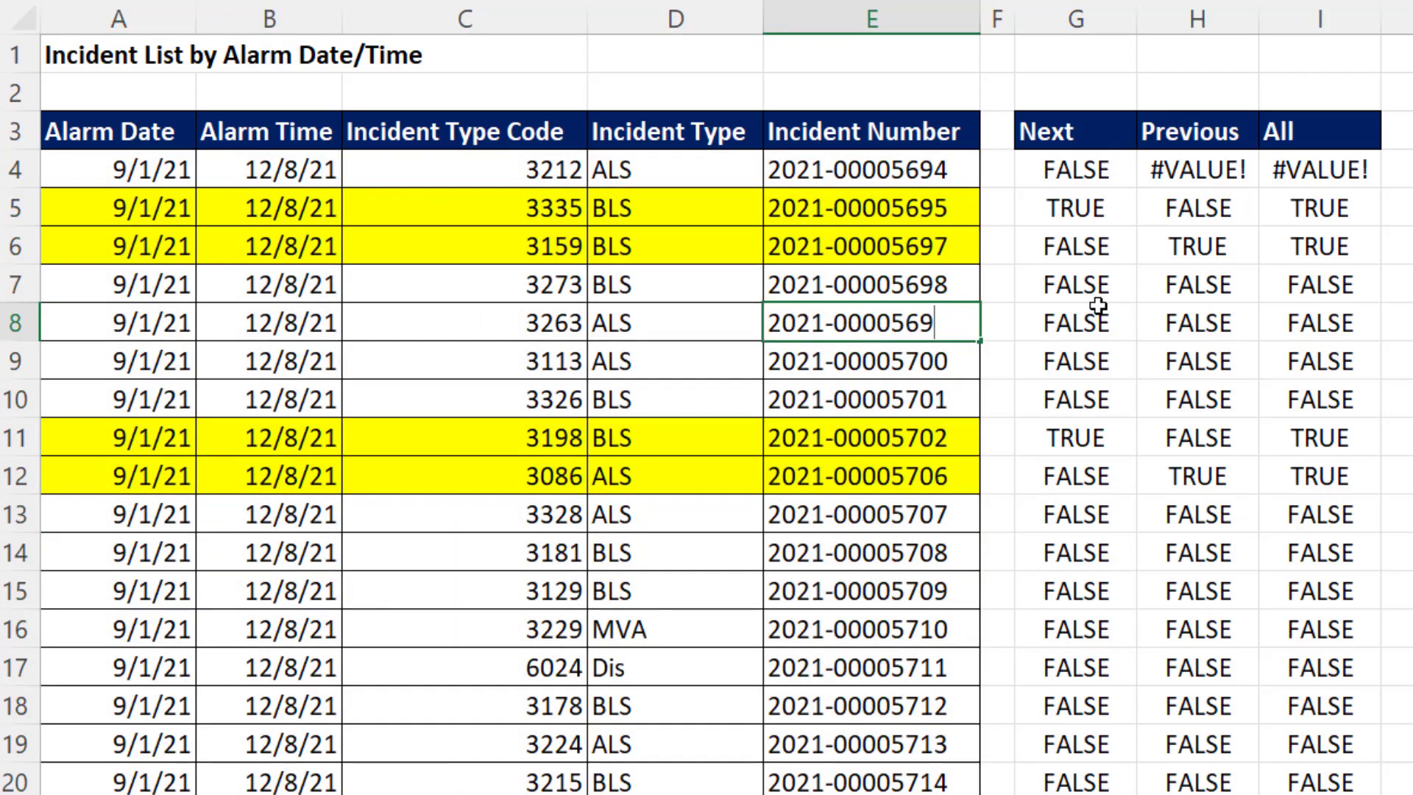
text(1)
key(ctrl+Return)
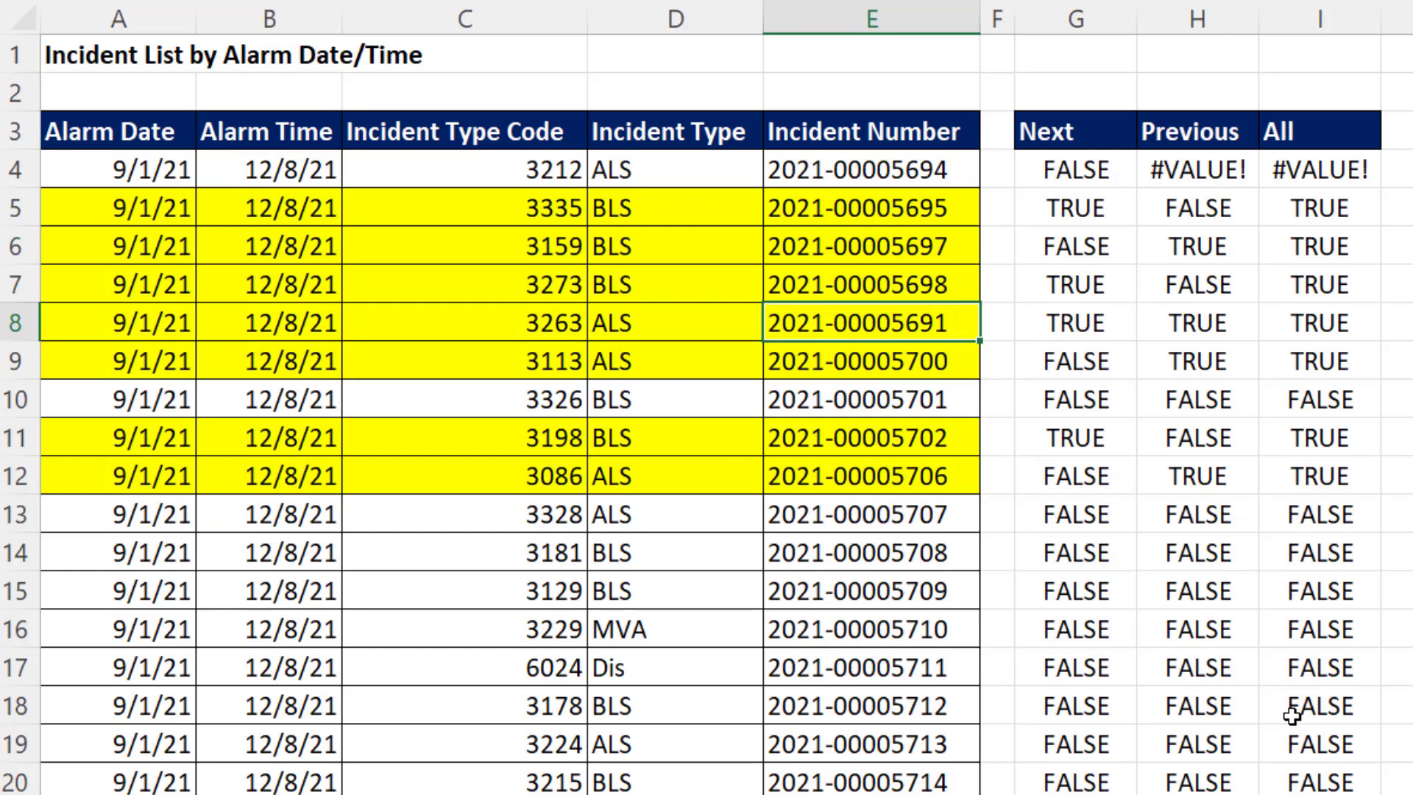
key(ctrl+z)
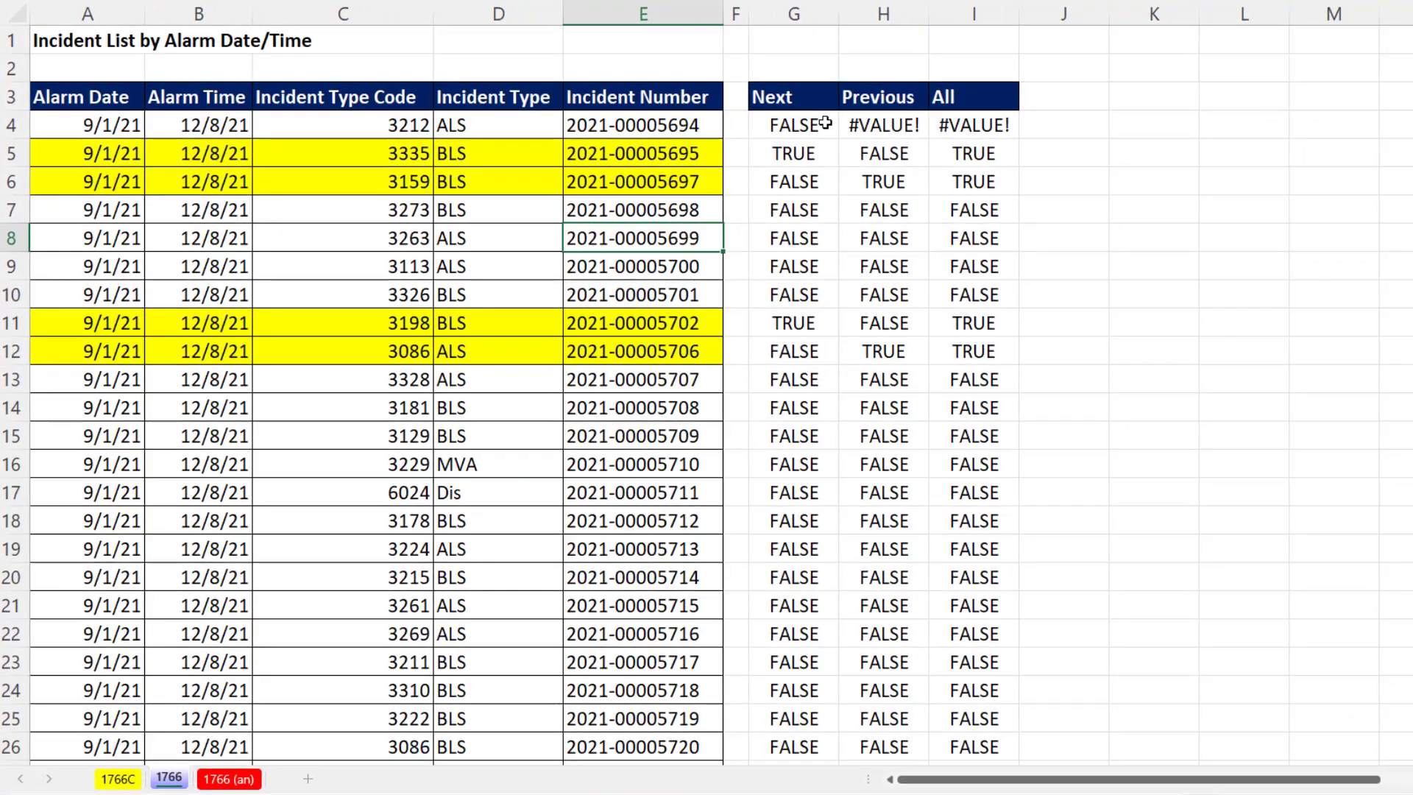
- Review the Next, Previous and All formulas in cells G4, H4 and I4
click(846, 127)
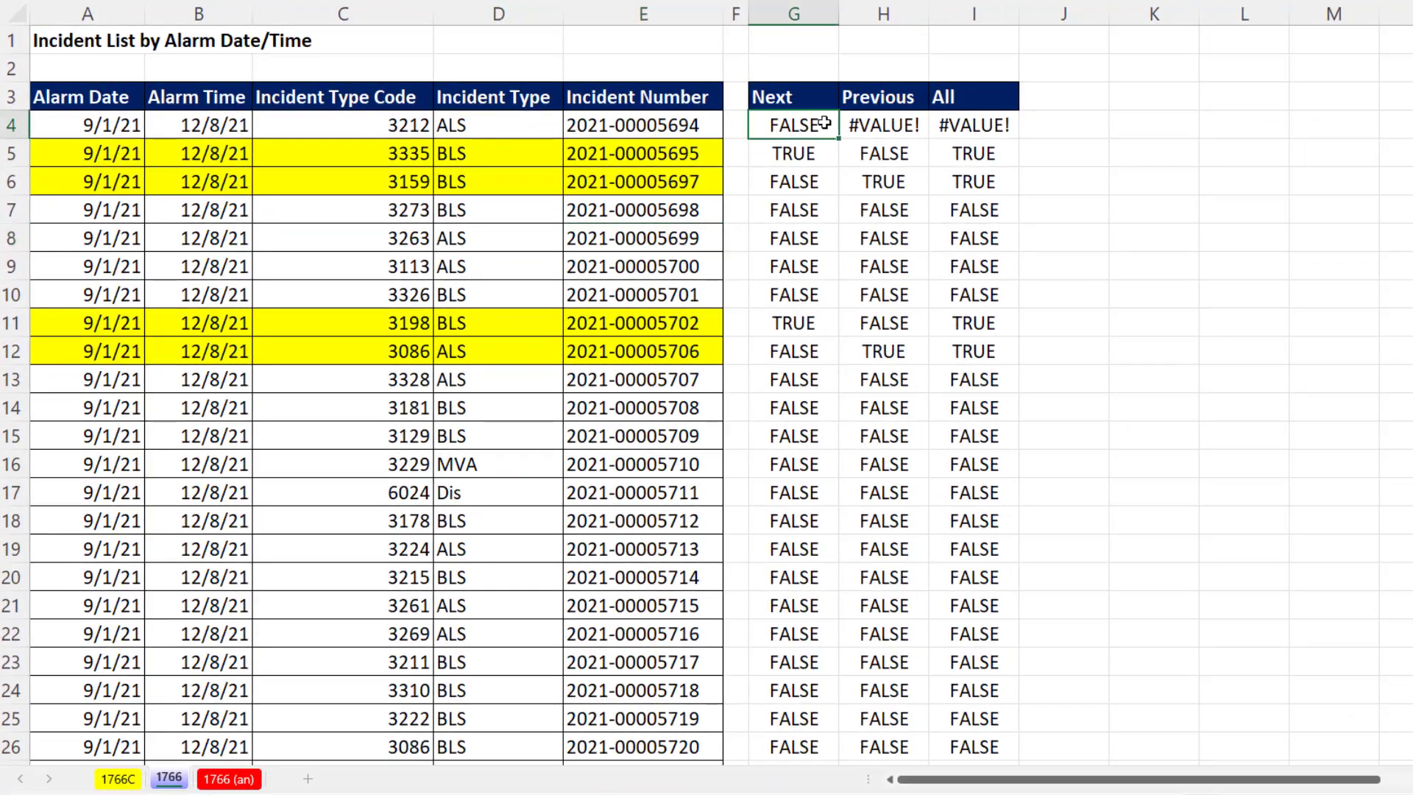
double_click(846, 127)
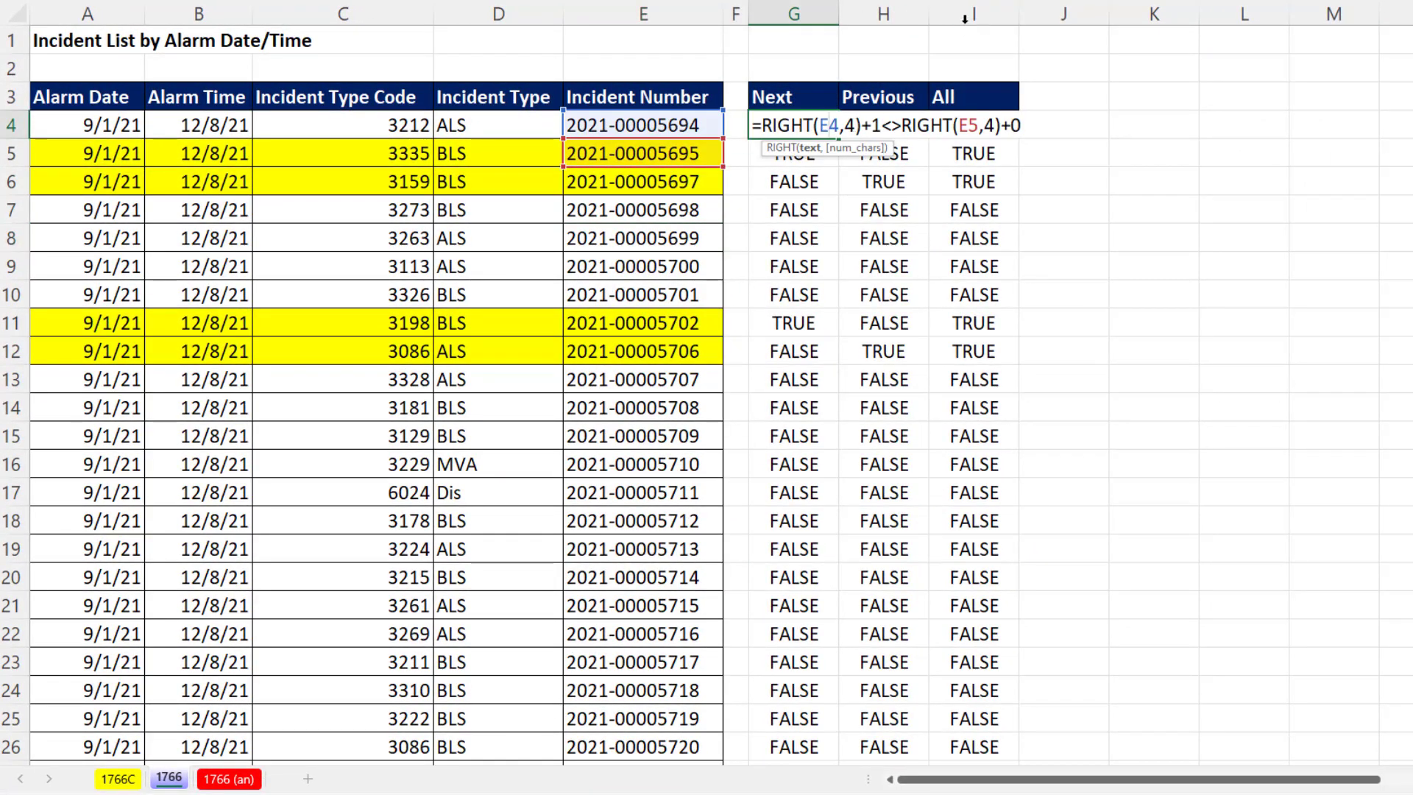
key(Escape)
double_click(881, 127)
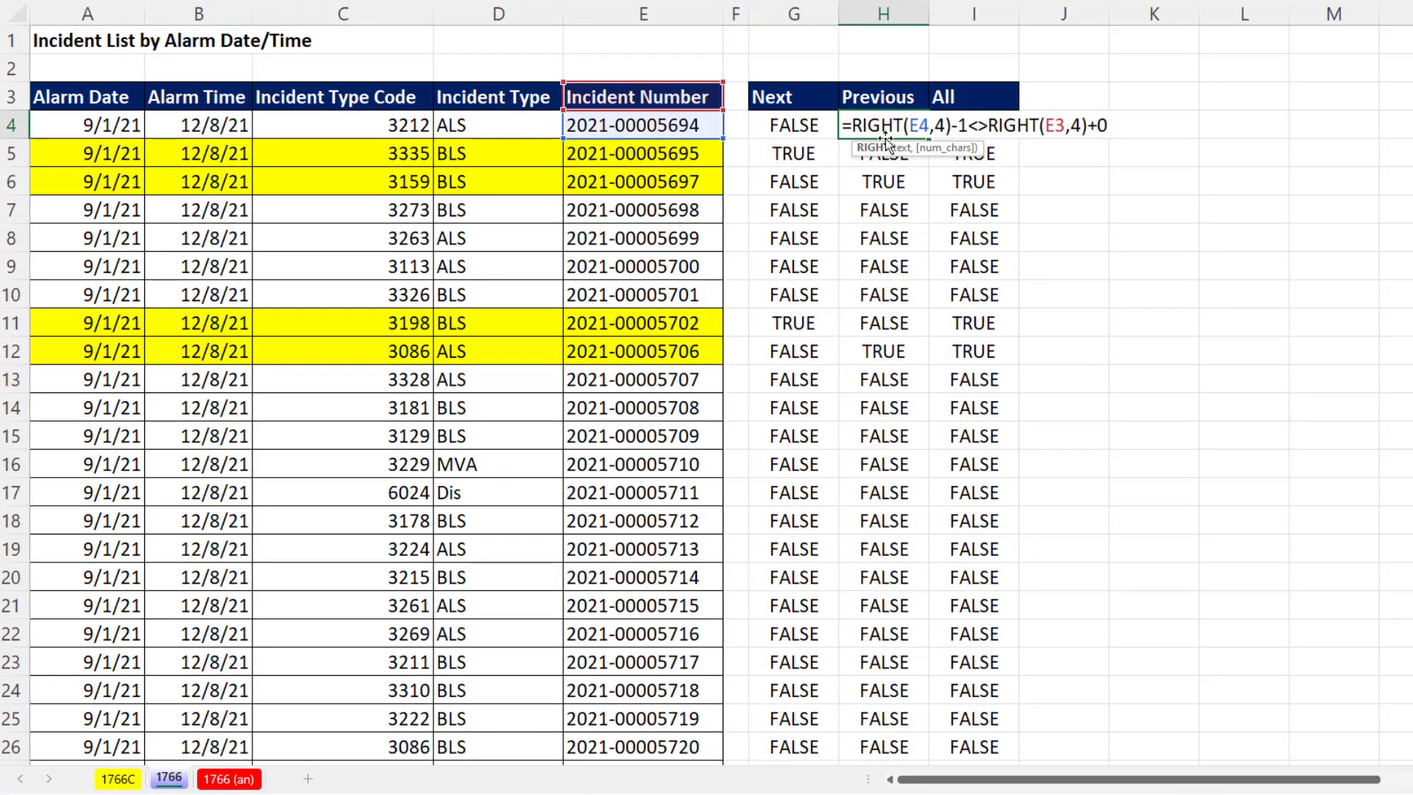
key(Escape)
double_click(956, 127)
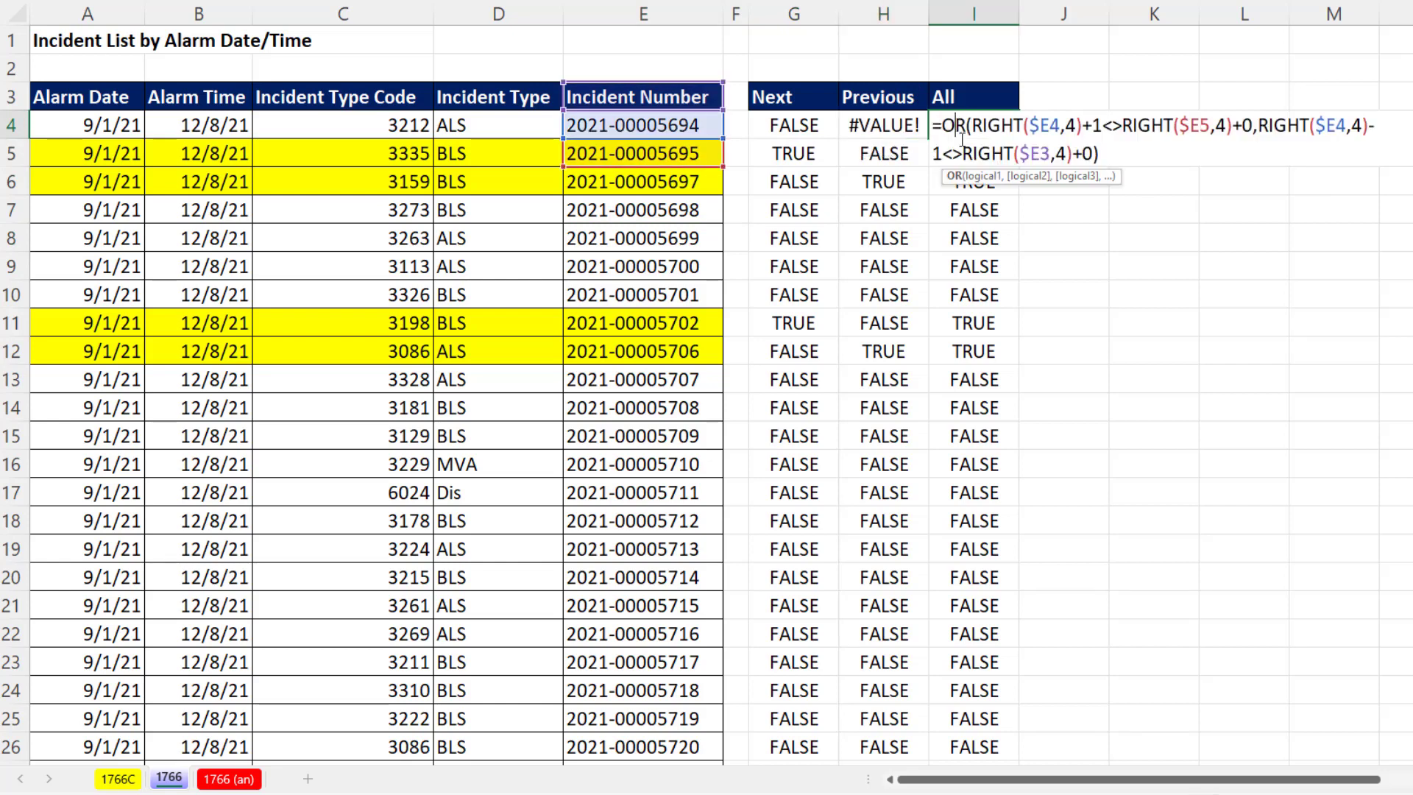